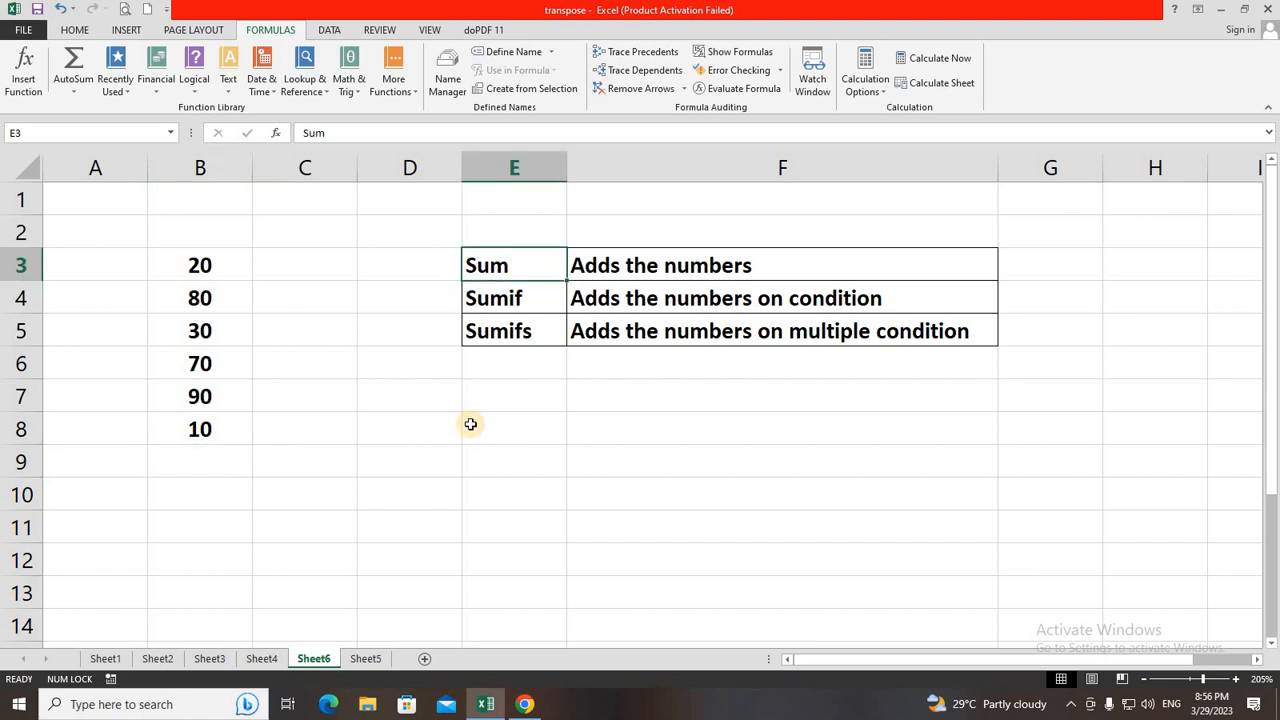
Step: Examine the Sum, Sumif and Sumifs entries and their descriptions in the table in columns E and F
left_click(530, 304)
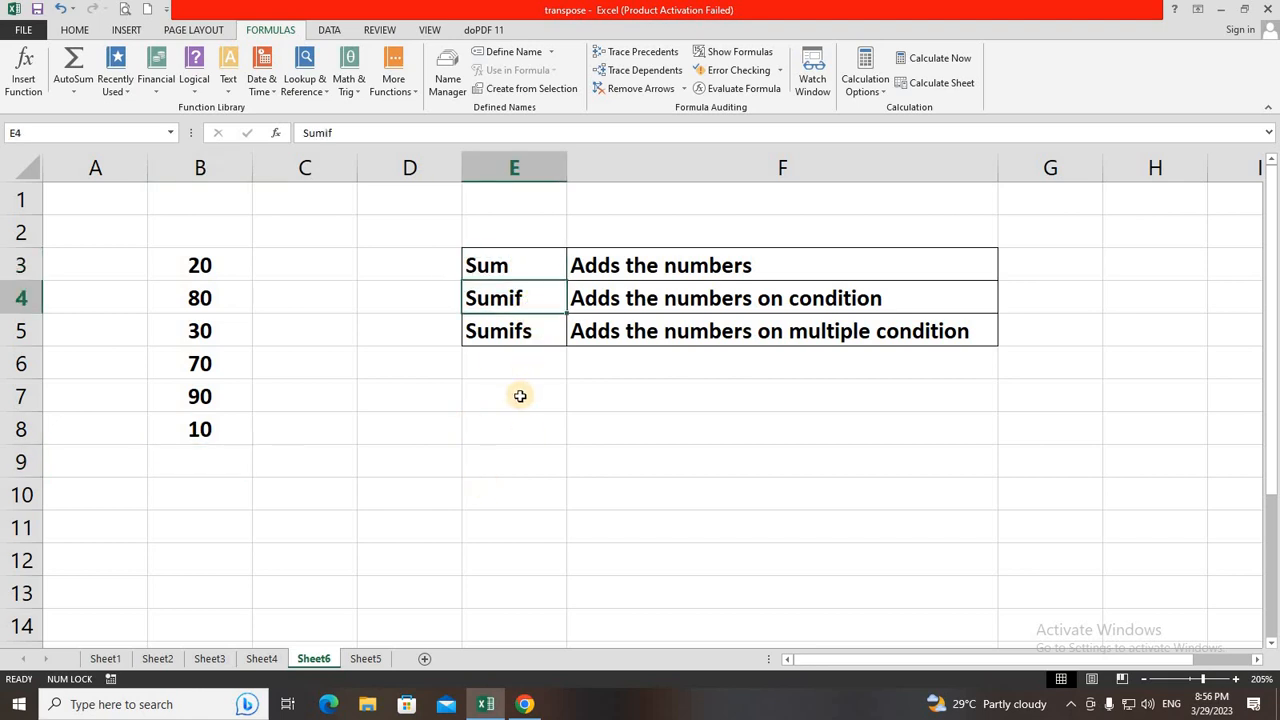
left_click(504, 340)
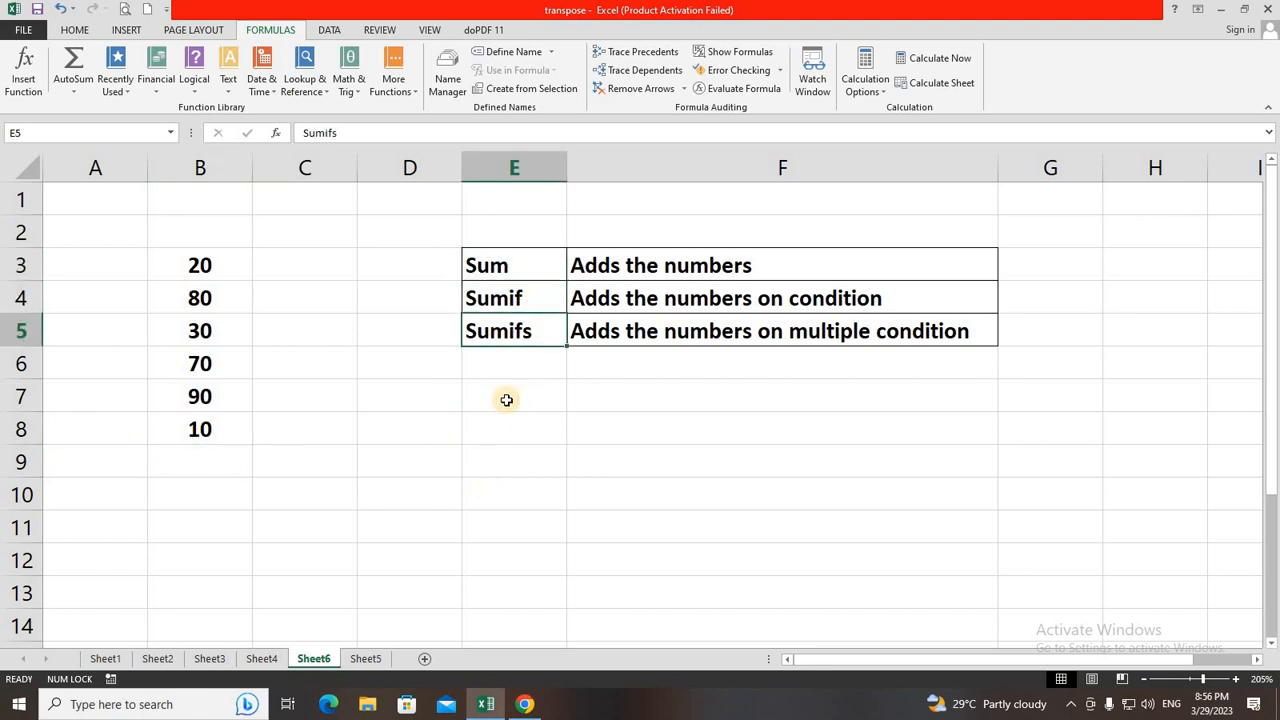
left_click(507, 400)
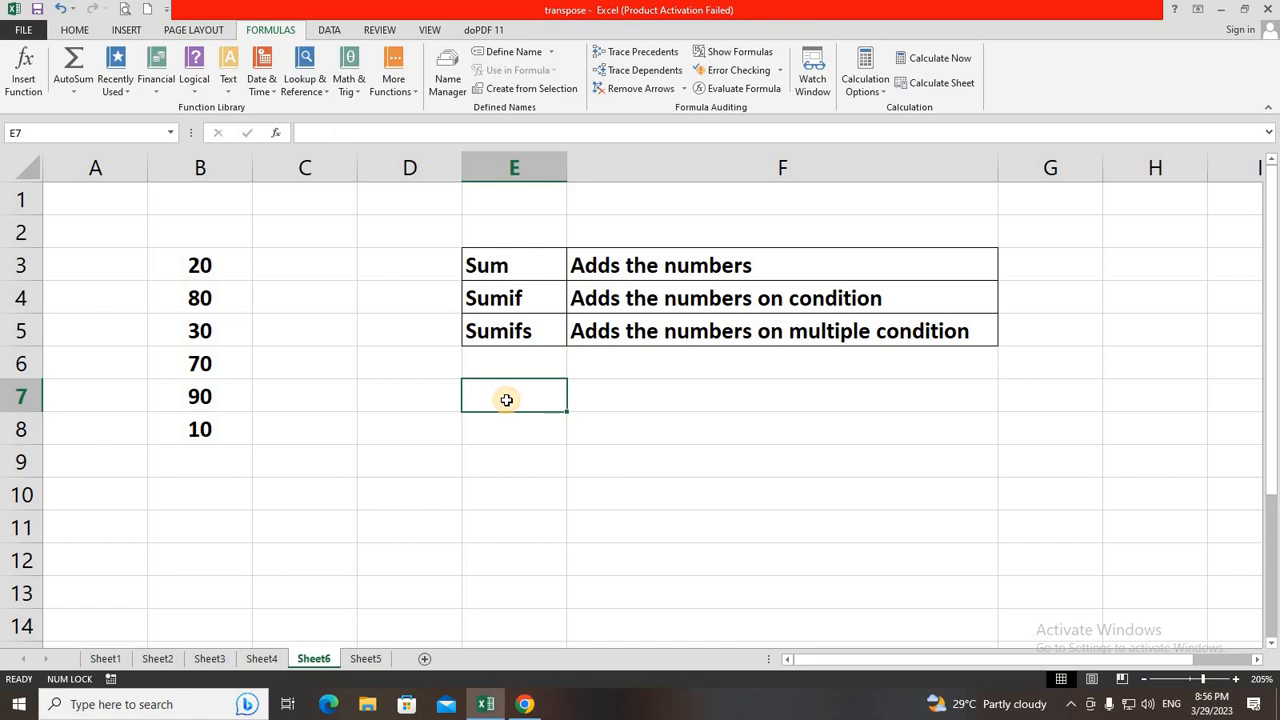
left_click(420, 395)
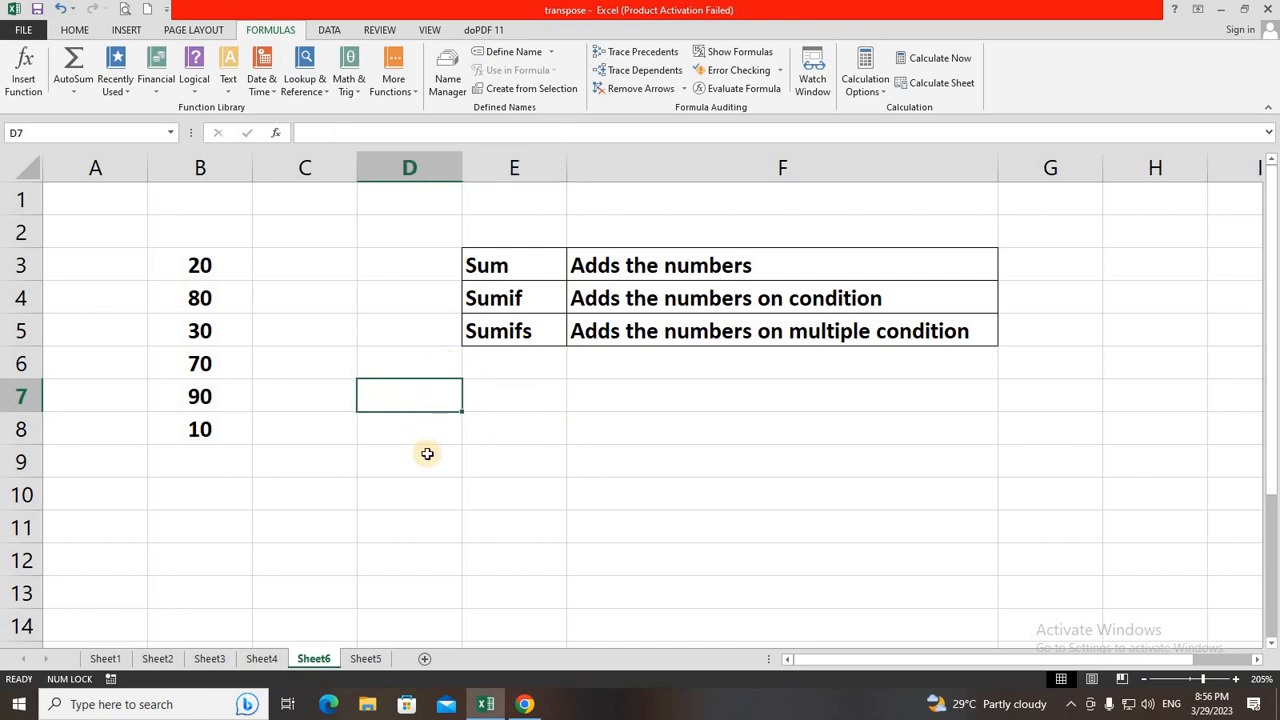
left_click(511, 459)
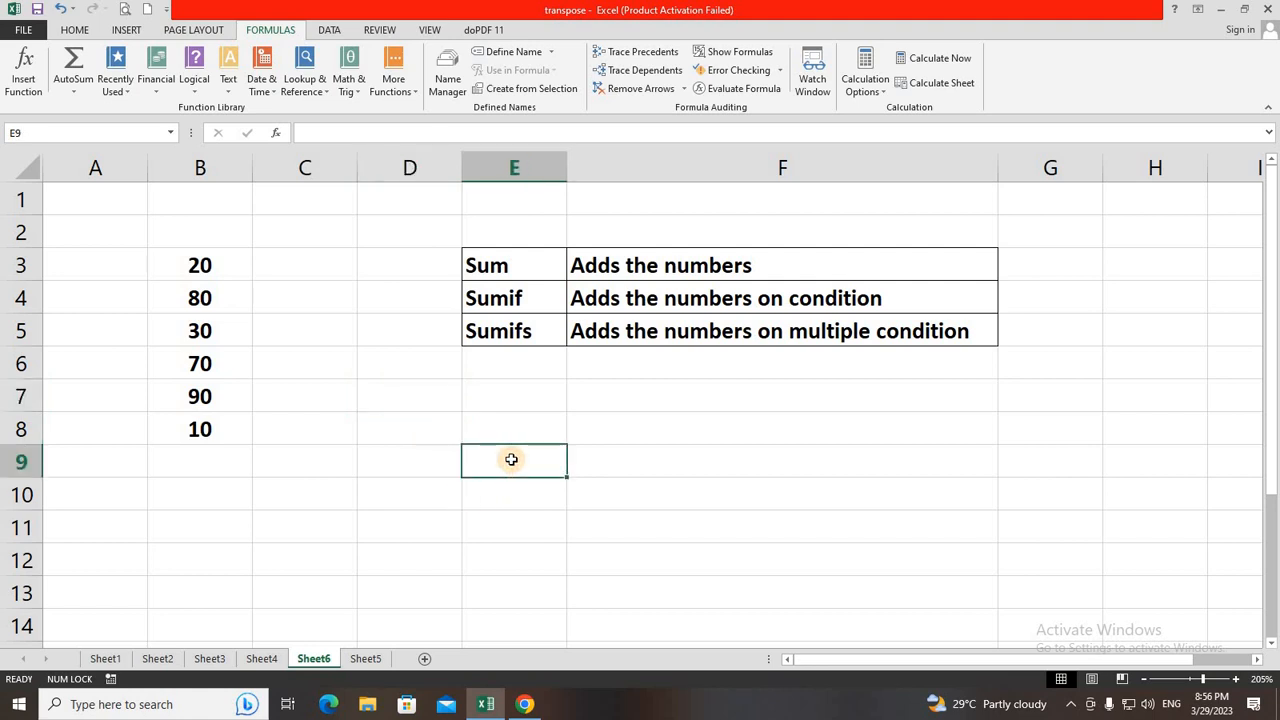
left_click(513, 493)
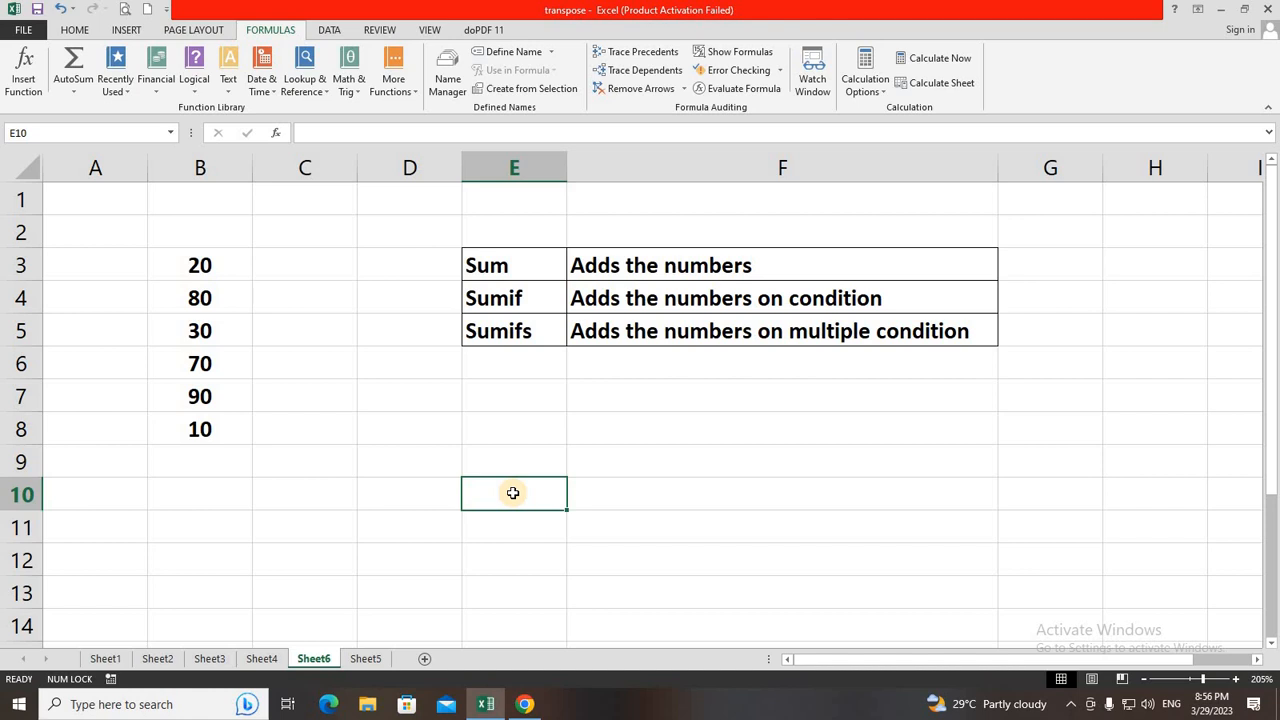
left_click(509, 427)
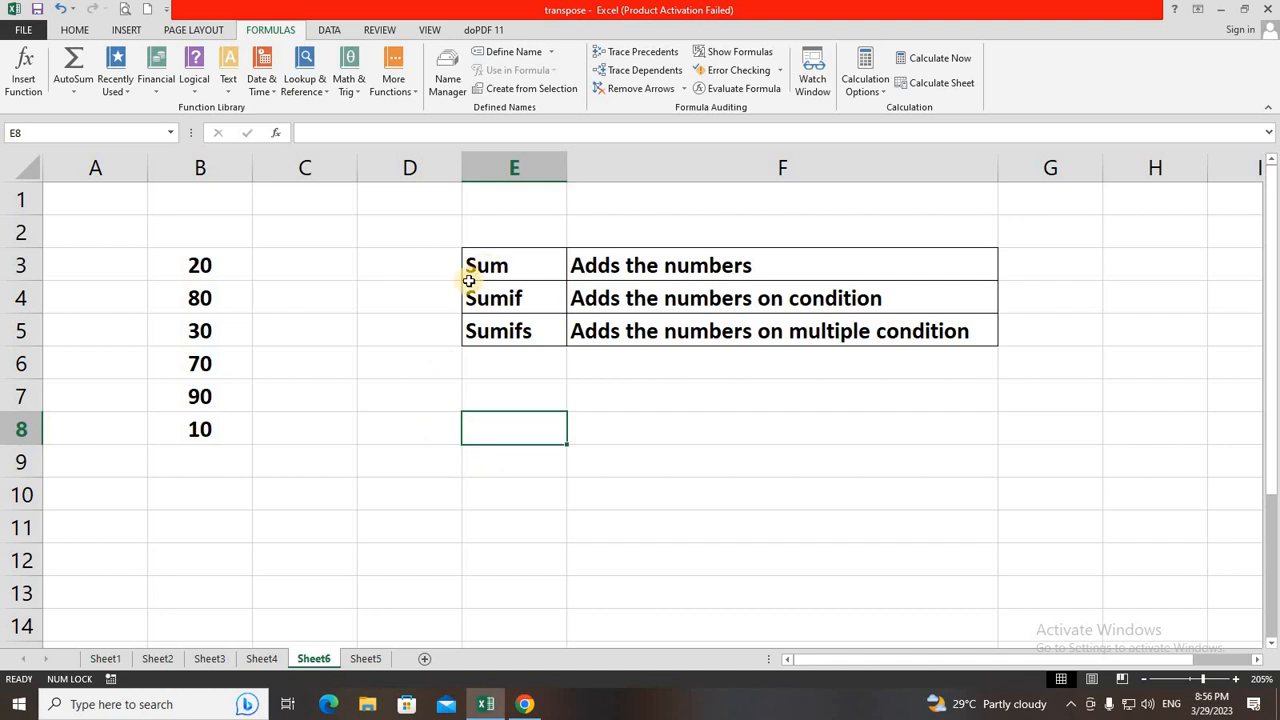
left_click(376, 428)
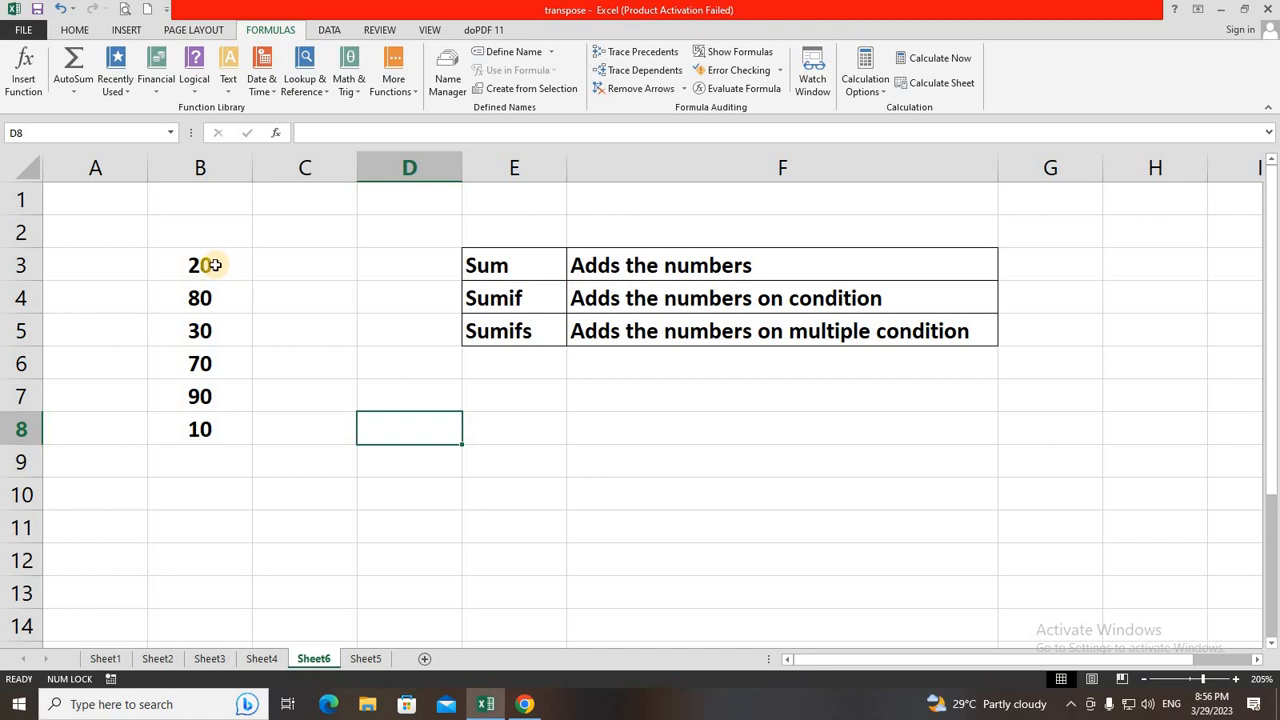
Step: Total the numbers in B3:B8 with AutoSum, placing the result in B9
left_click_drag(201, 265, 196, 432)
left_click(195, 477)
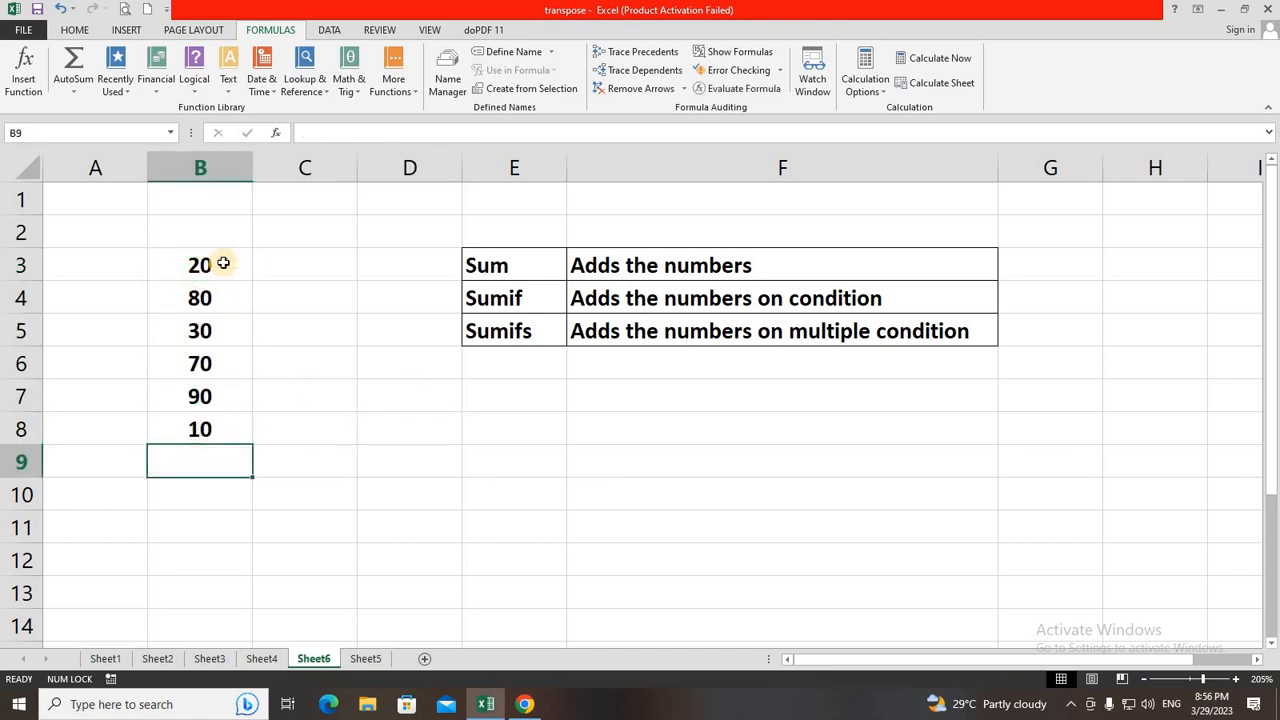
left_click_drag(223, 263, 223, 441)
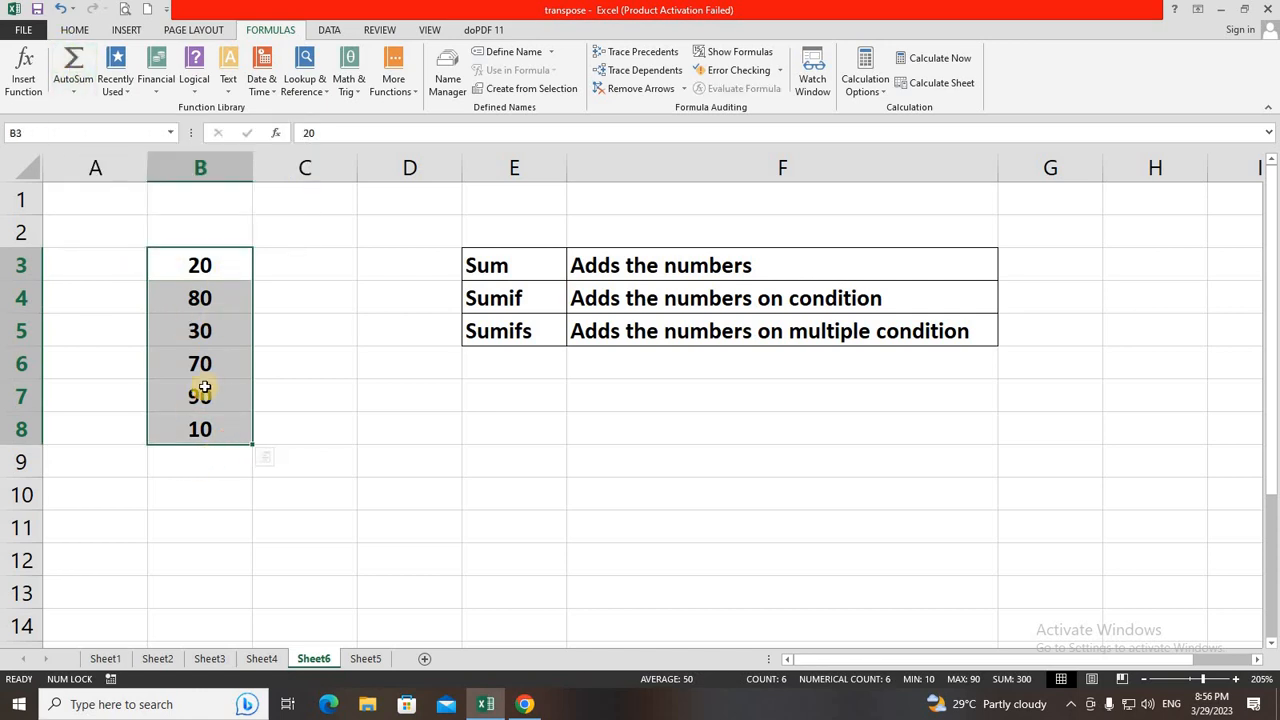
left_click(79, 31)
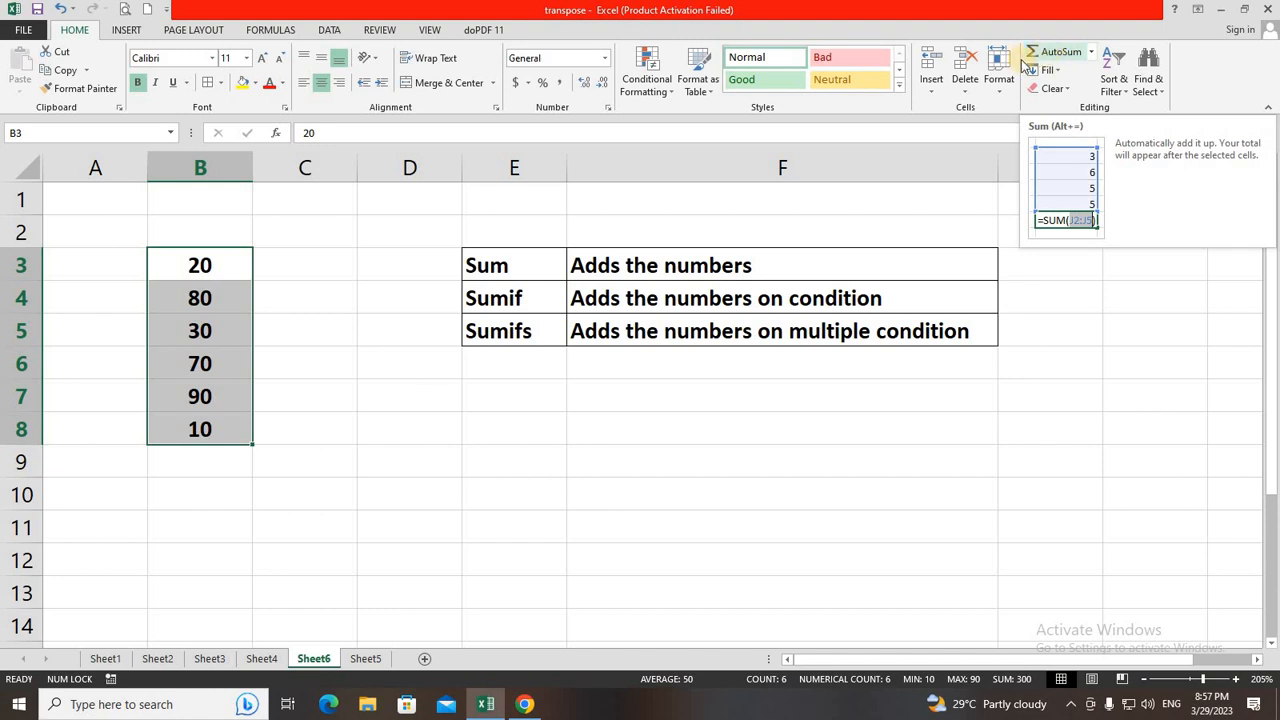
left_click(1047, 55)
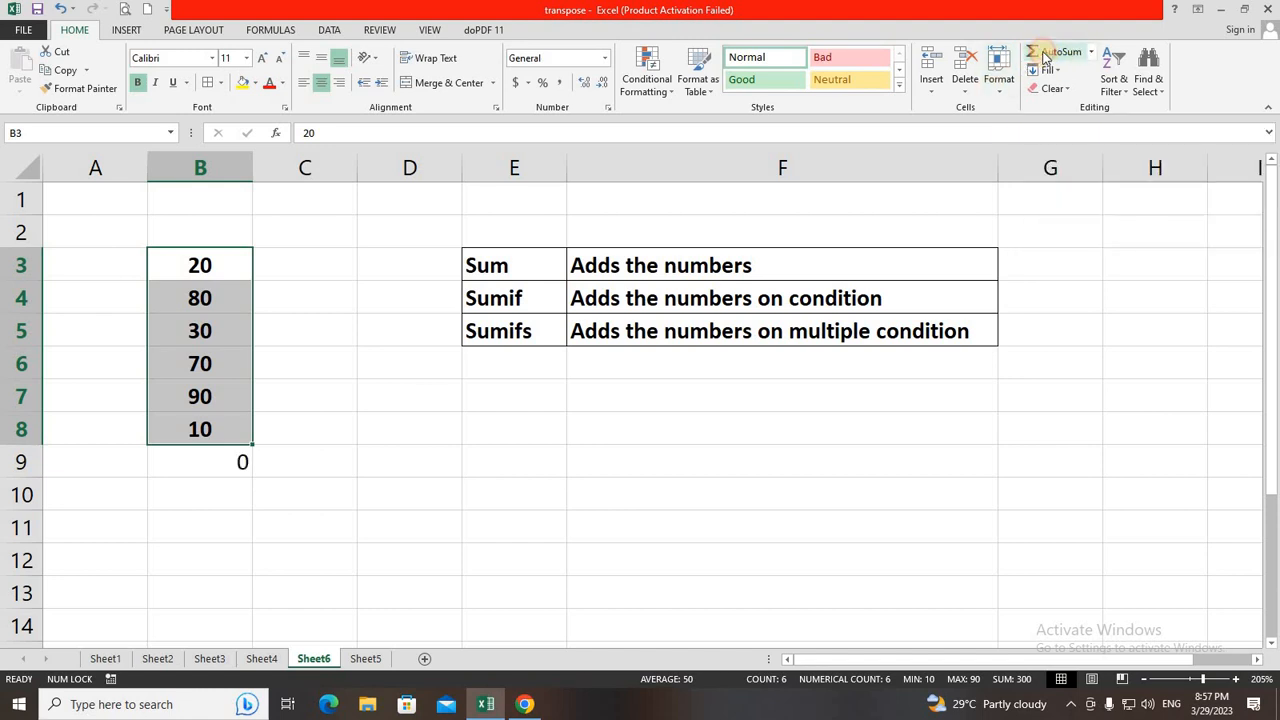
Step: Make cell B9 bold and centred, and clear its AutoSum formula
left_click(208, 465)
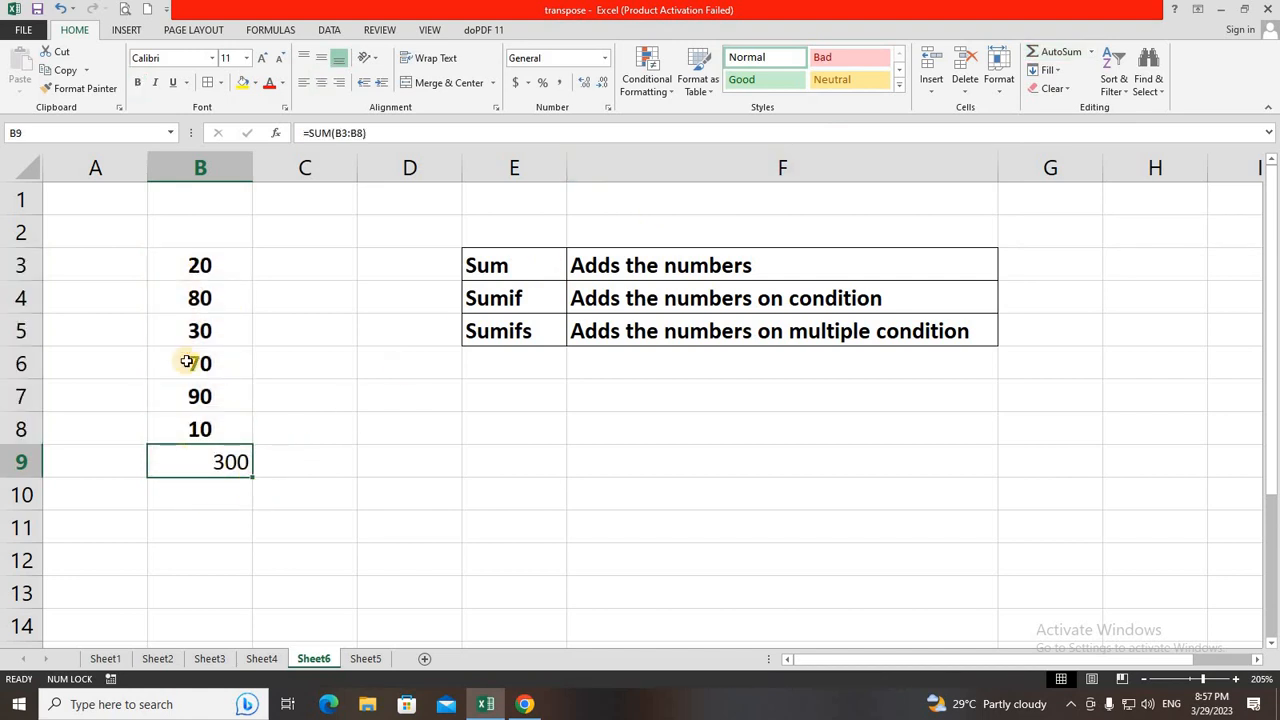
left_click(325, 86)
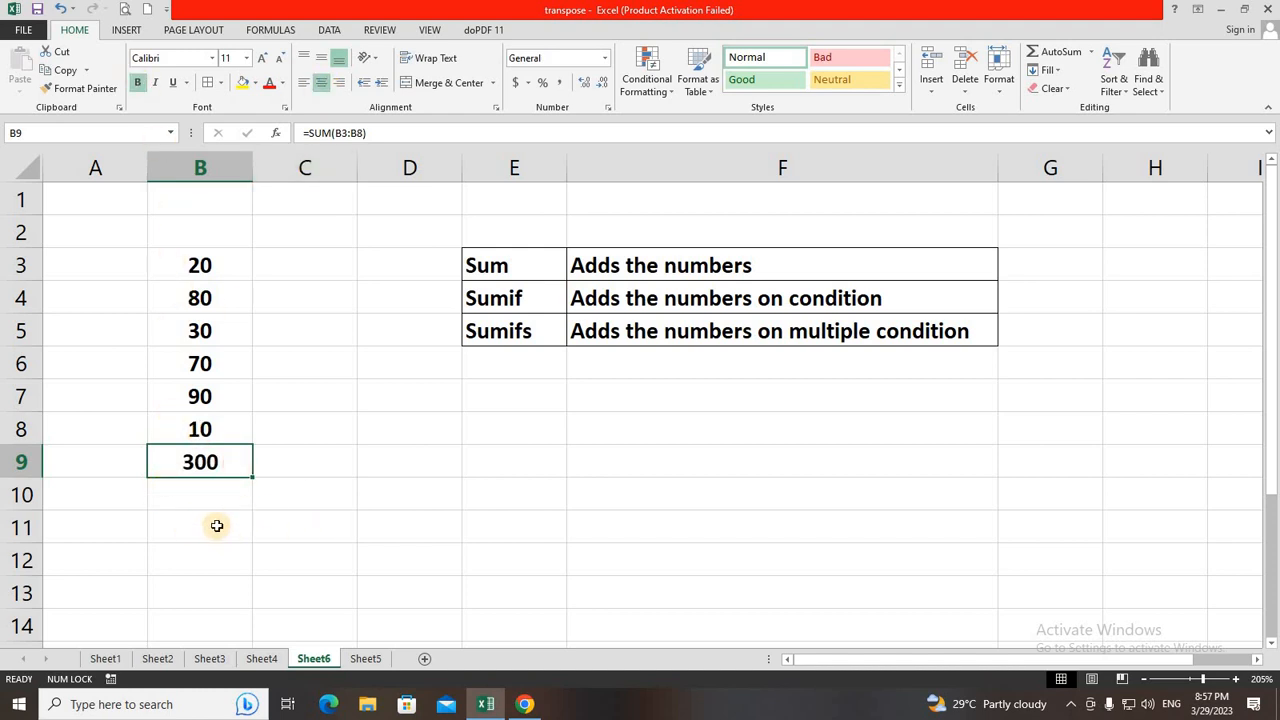
key("Delete")
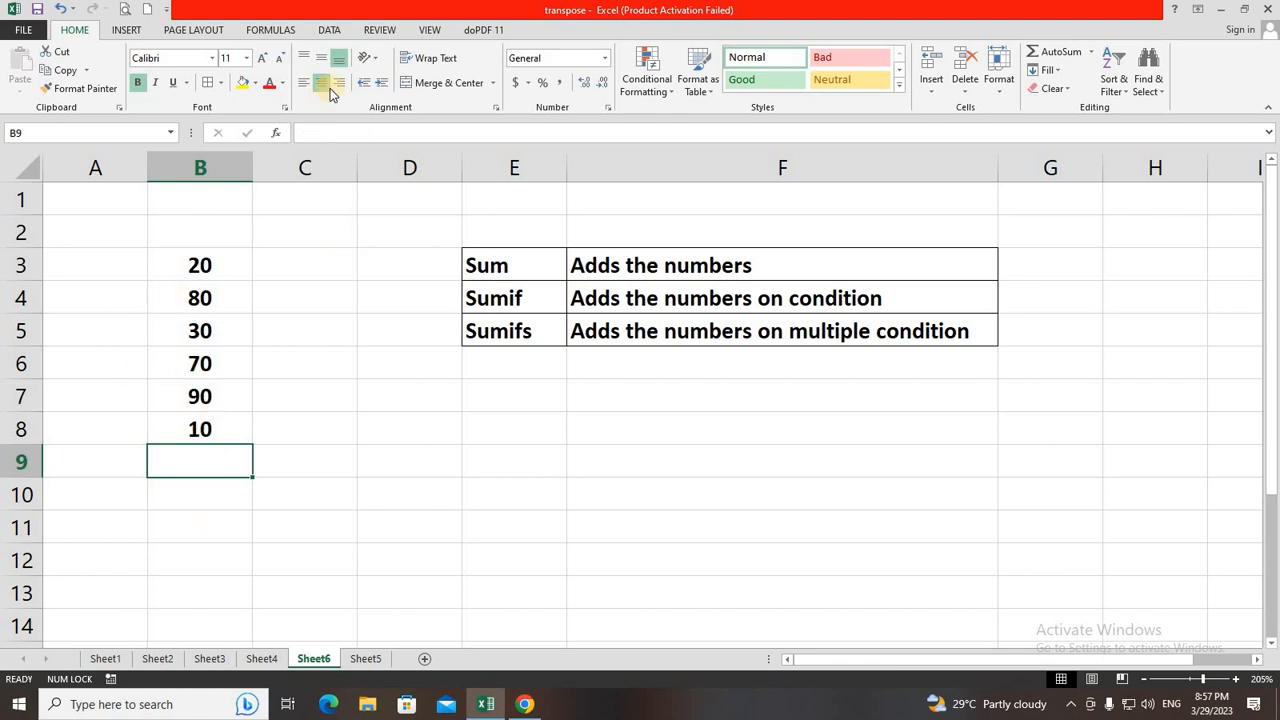
Step: Insert the SUM function from the Math & Trig category into B9
left_click(270, 29)
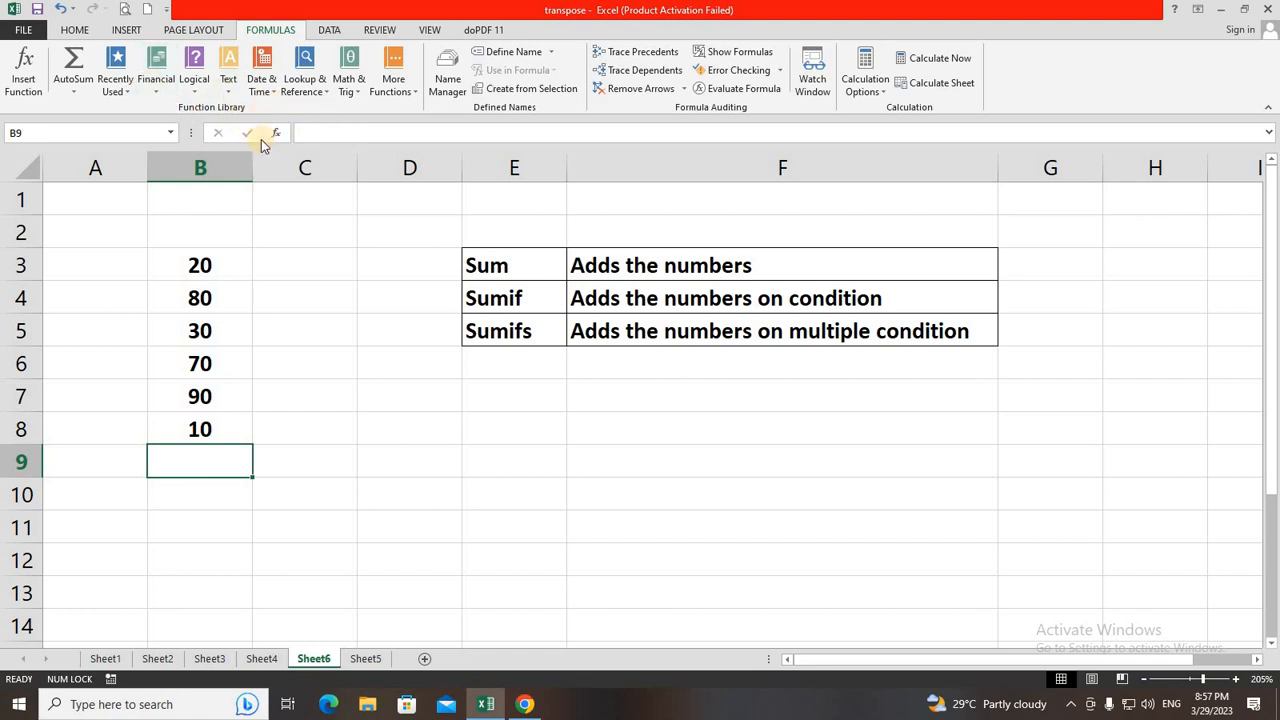
left_click(350, 92)
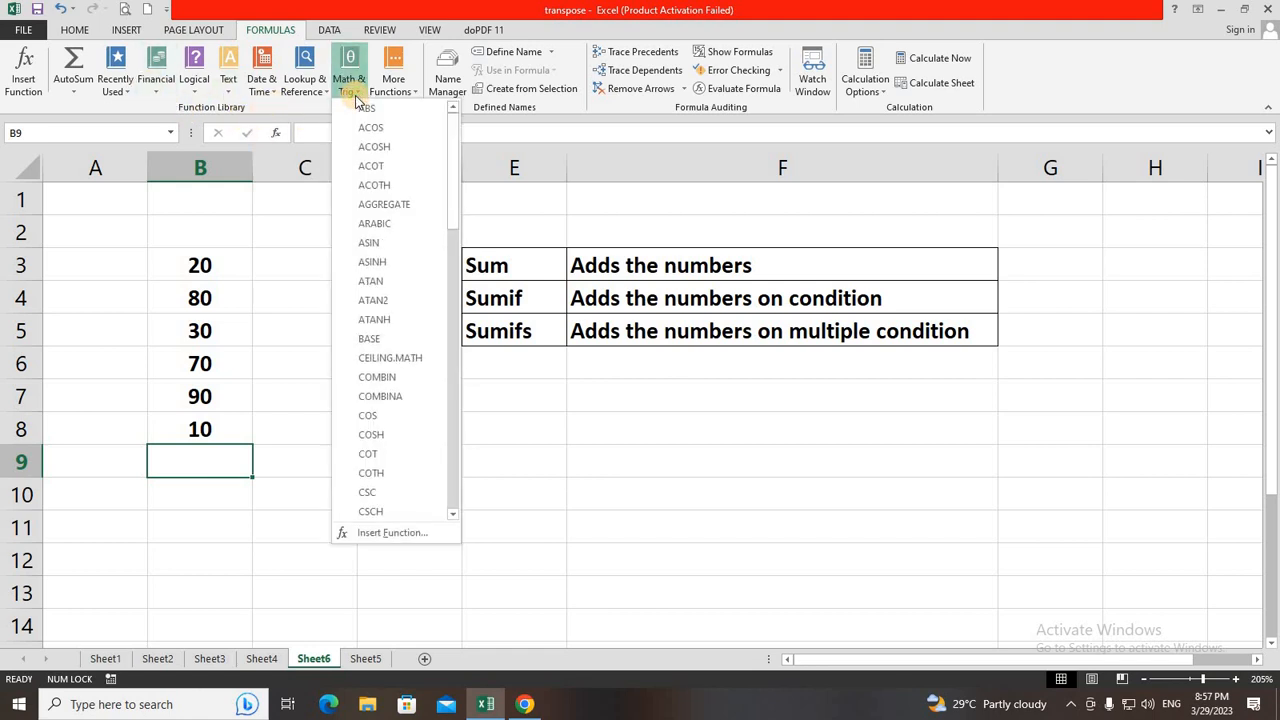
scroll(381, 297, "down", 18)
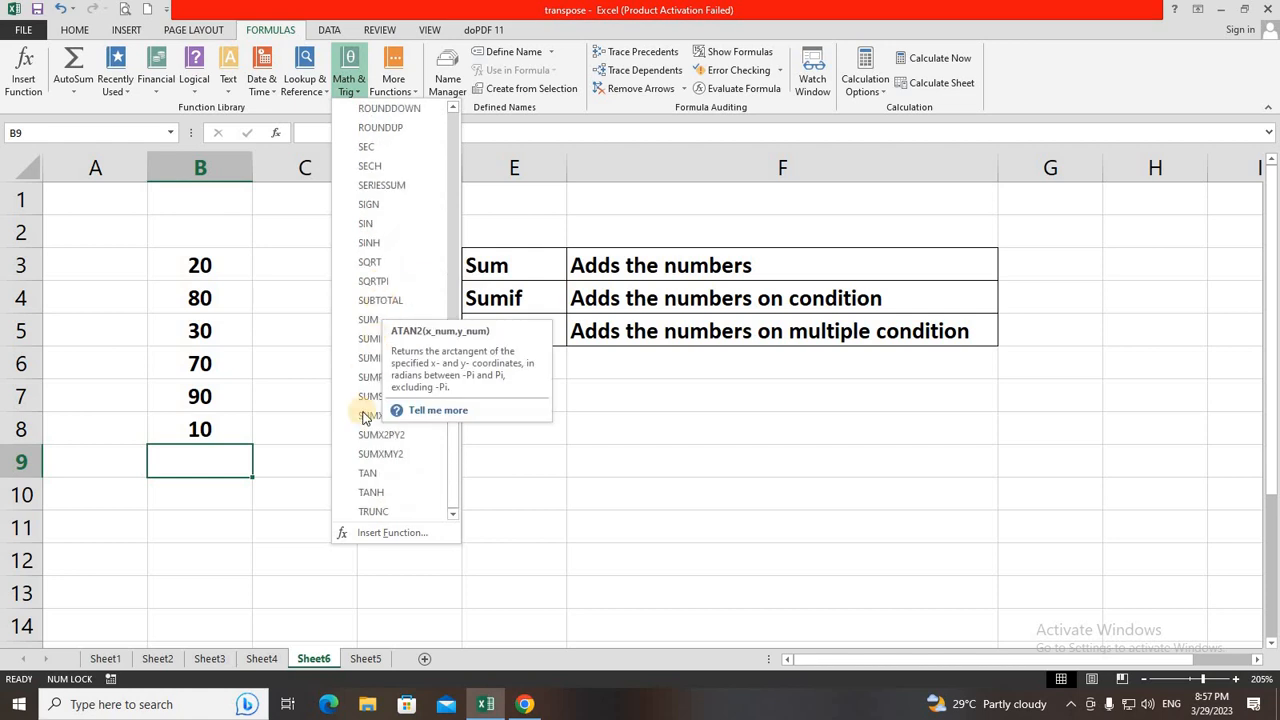
left_click_drag(449, 506, 445, 480)
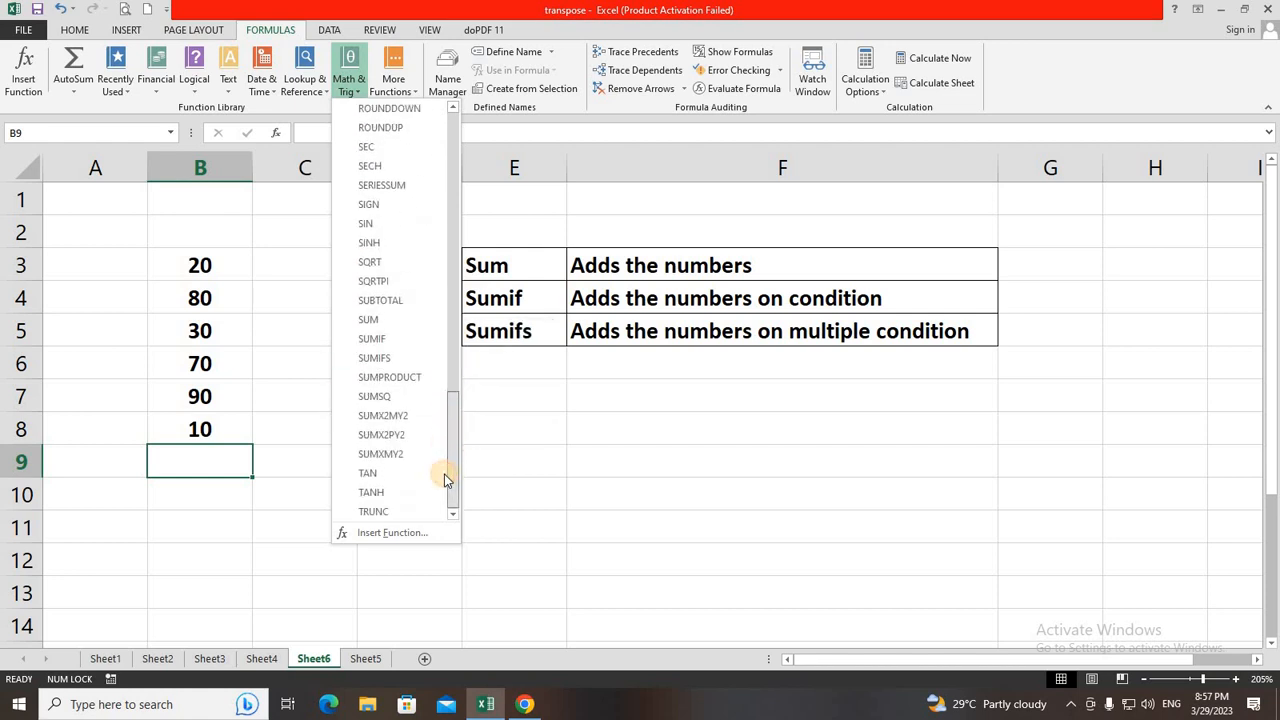
left_click(369, 322)
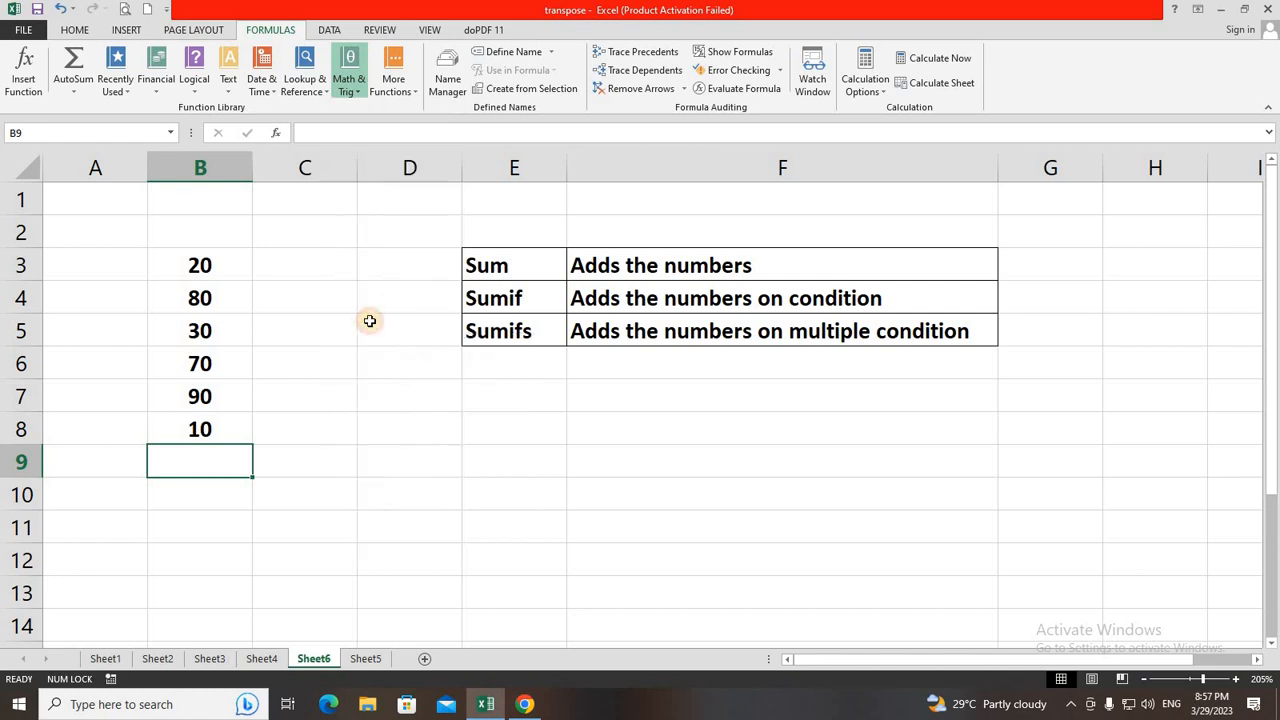
Step: Set the SUM function's Number1 argument to the range B3:B8 and accept the formula in B9
left_click_drag(733, 385, 592, 274)
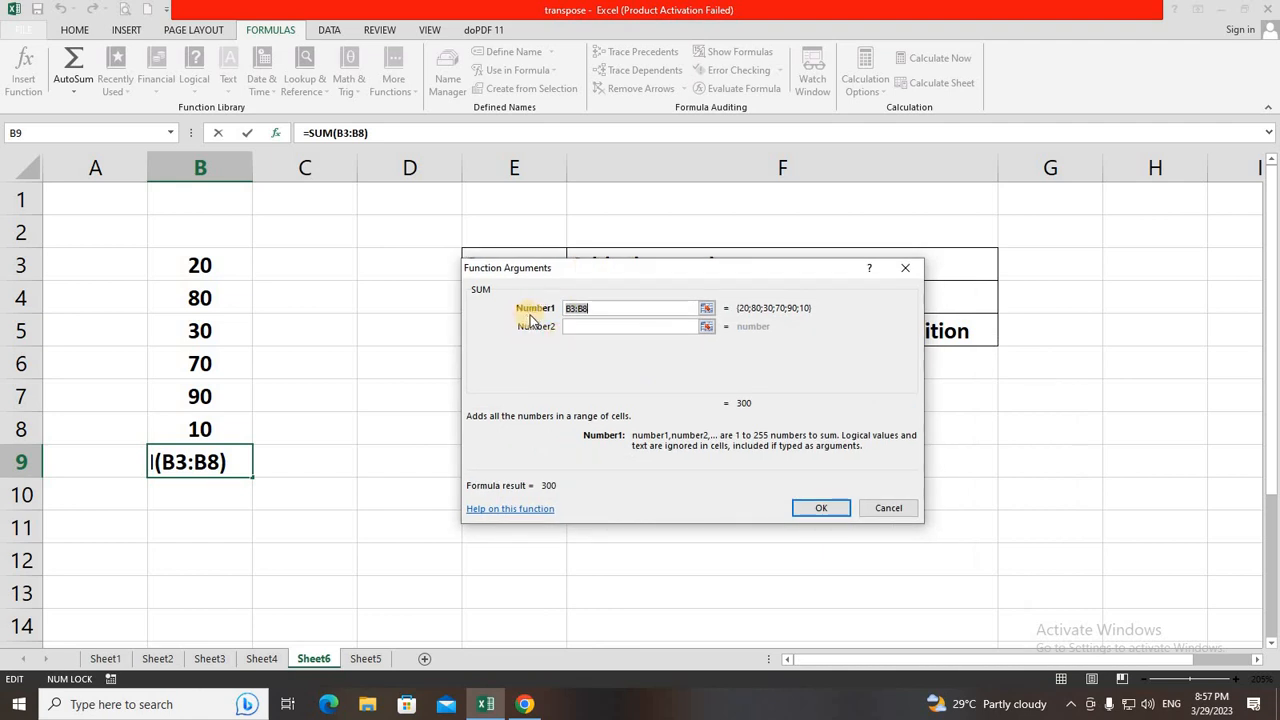
left_click(580, 329)
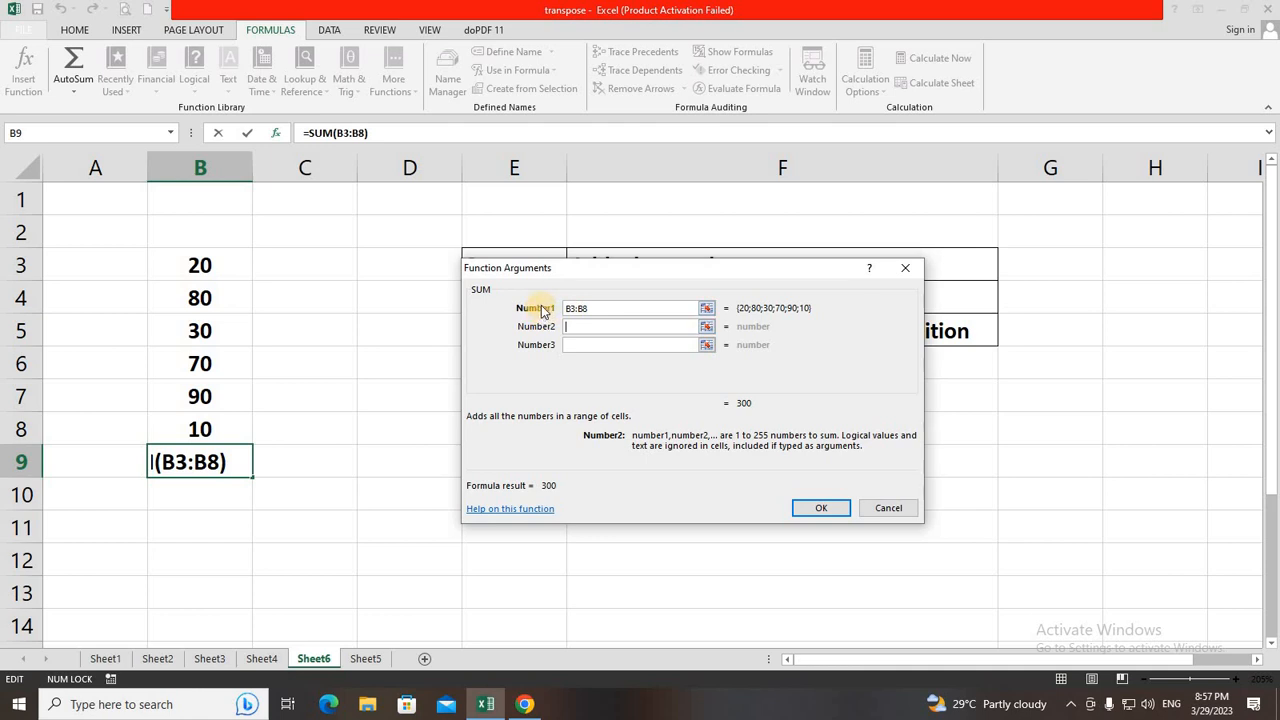
left_click(535, 308)
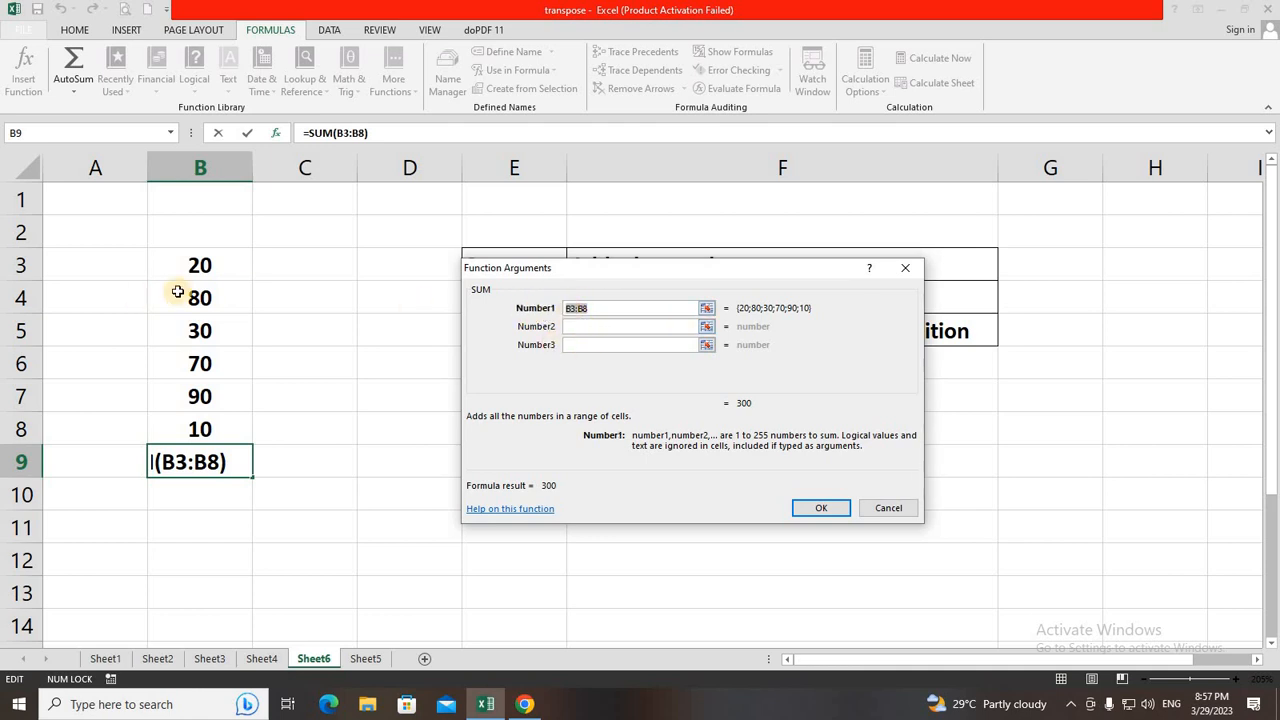
left_click_drag(200, 264, 190, 430)
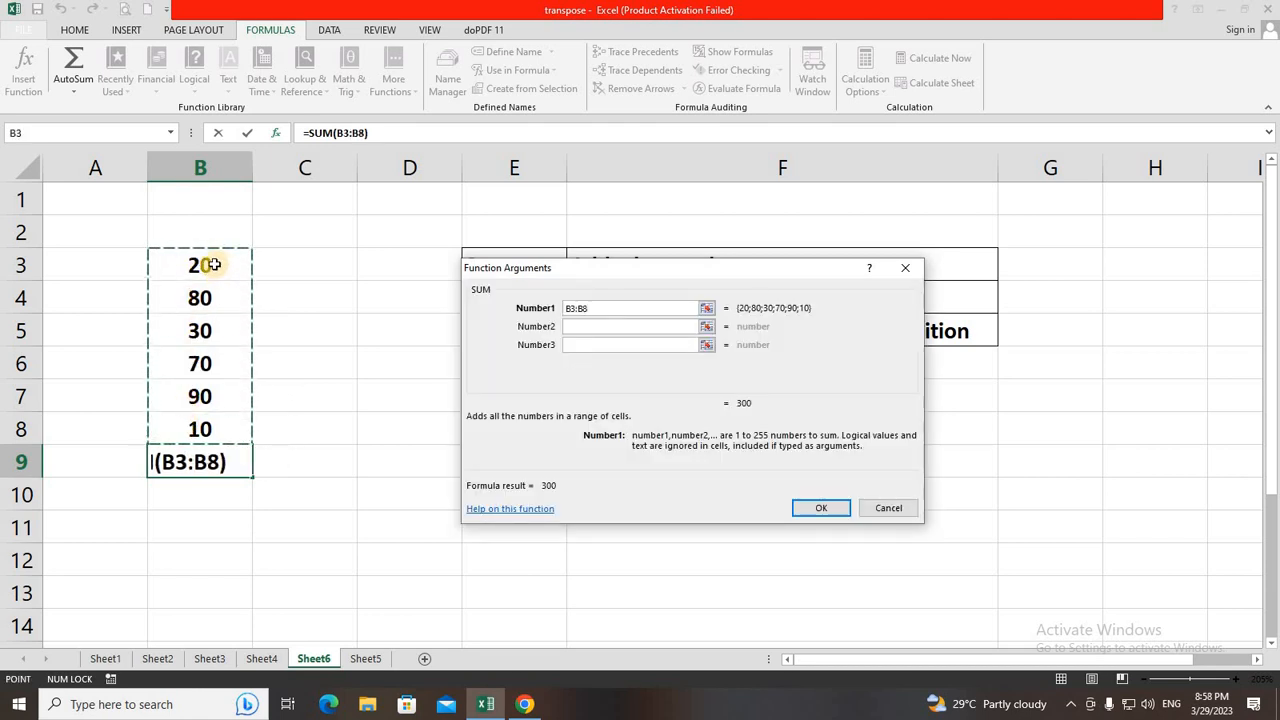
left_click_drag(209, 263, 200, 430)
left_click(822, 508)
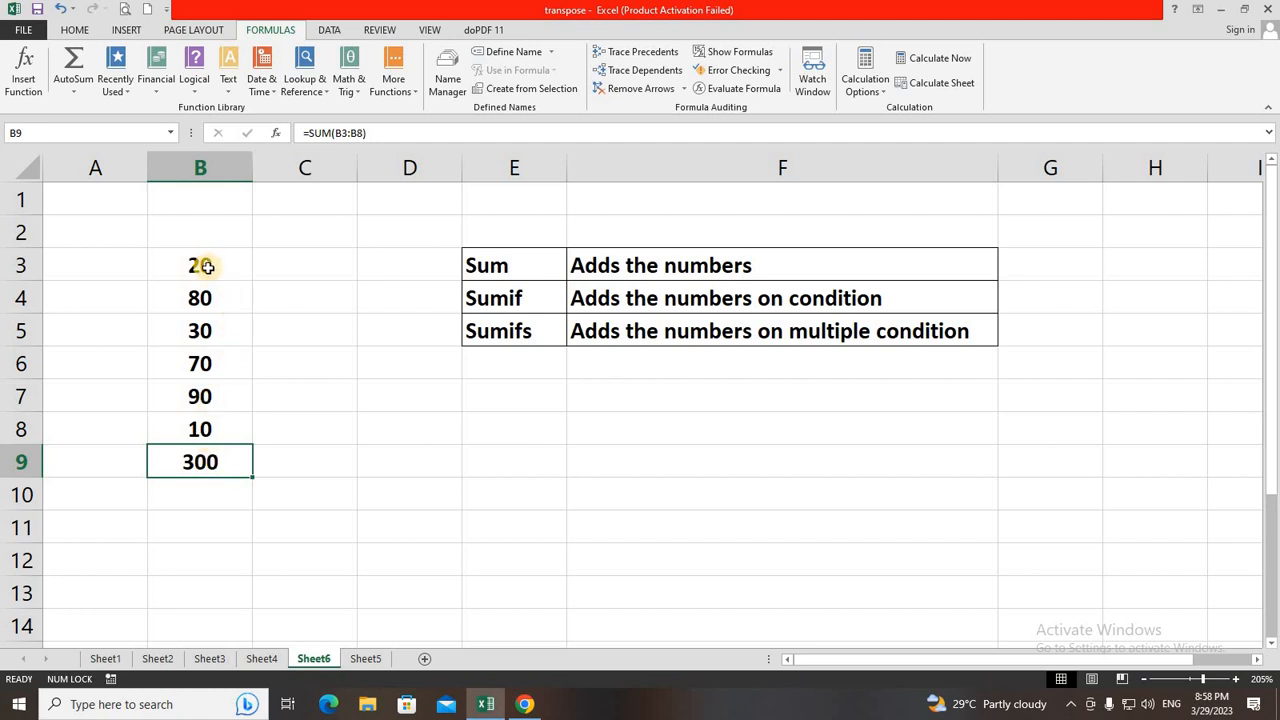
Step: Check the summed range B3:B8 and delete the SUM formula from B9
left_click_drag(200, 266, 200, 423)
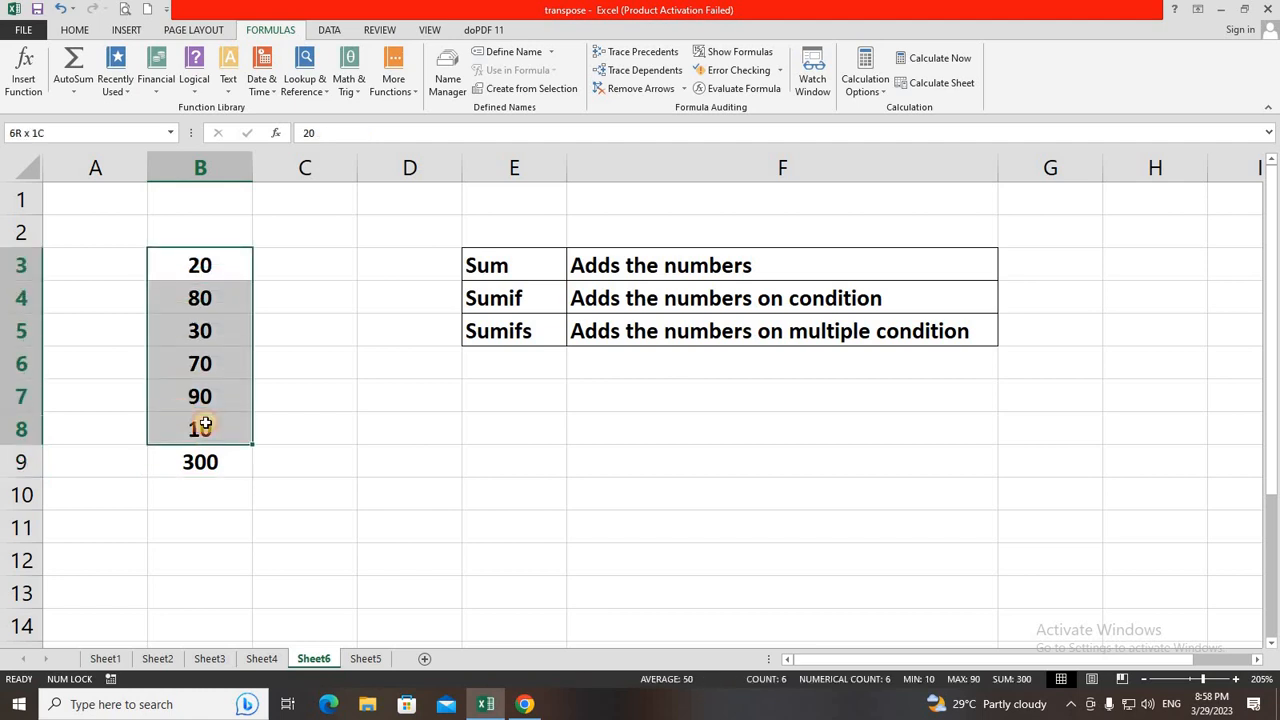
left_click(224, 461)
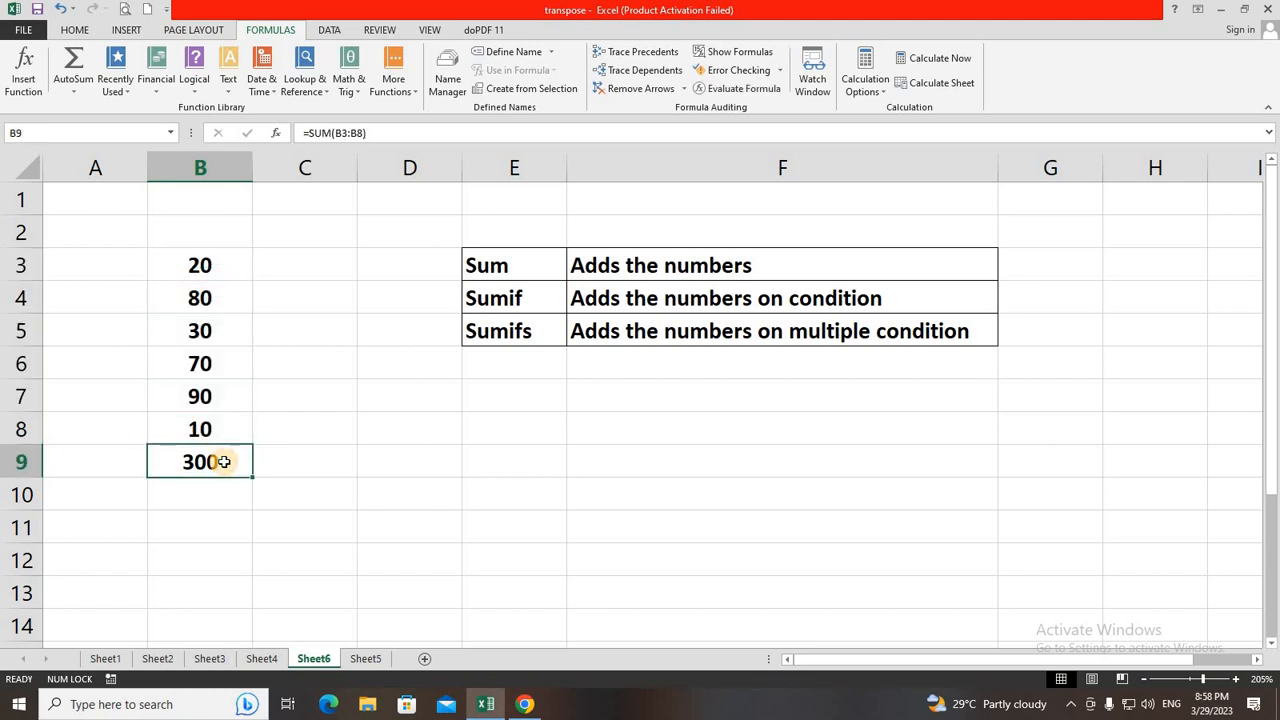
key("Delete")
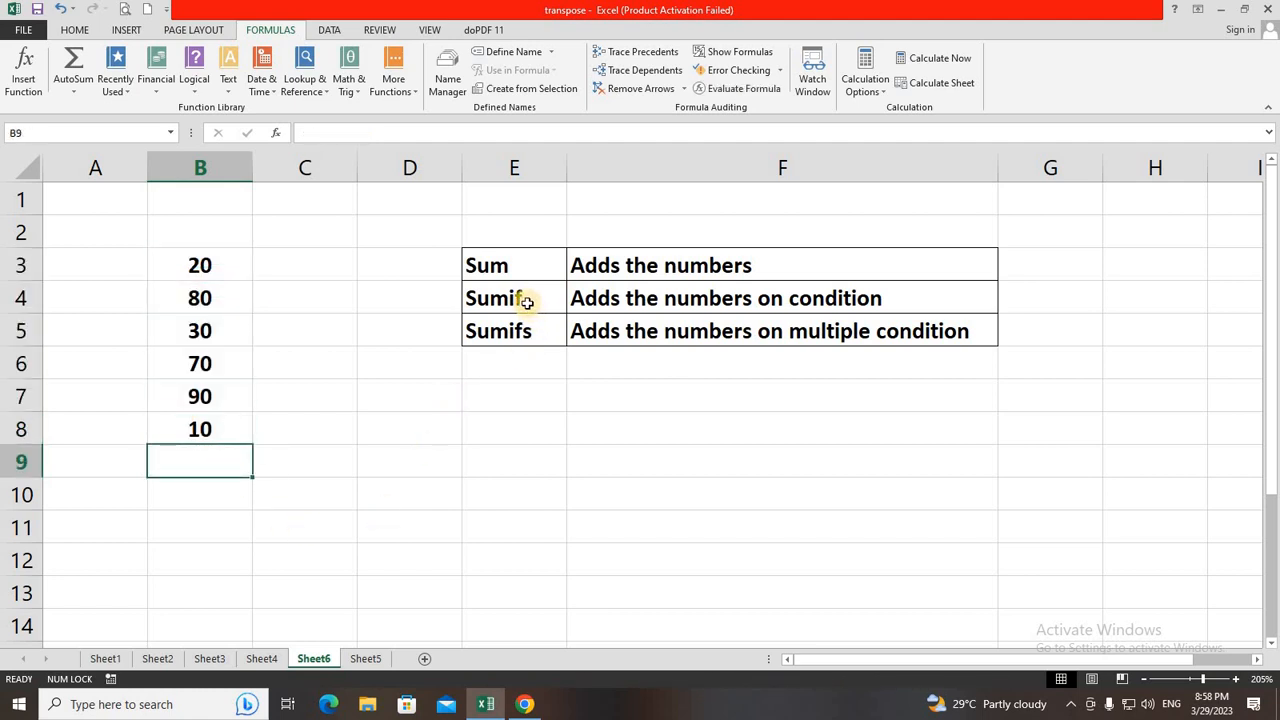
left_click(527, 302)
left_click(497, 466)
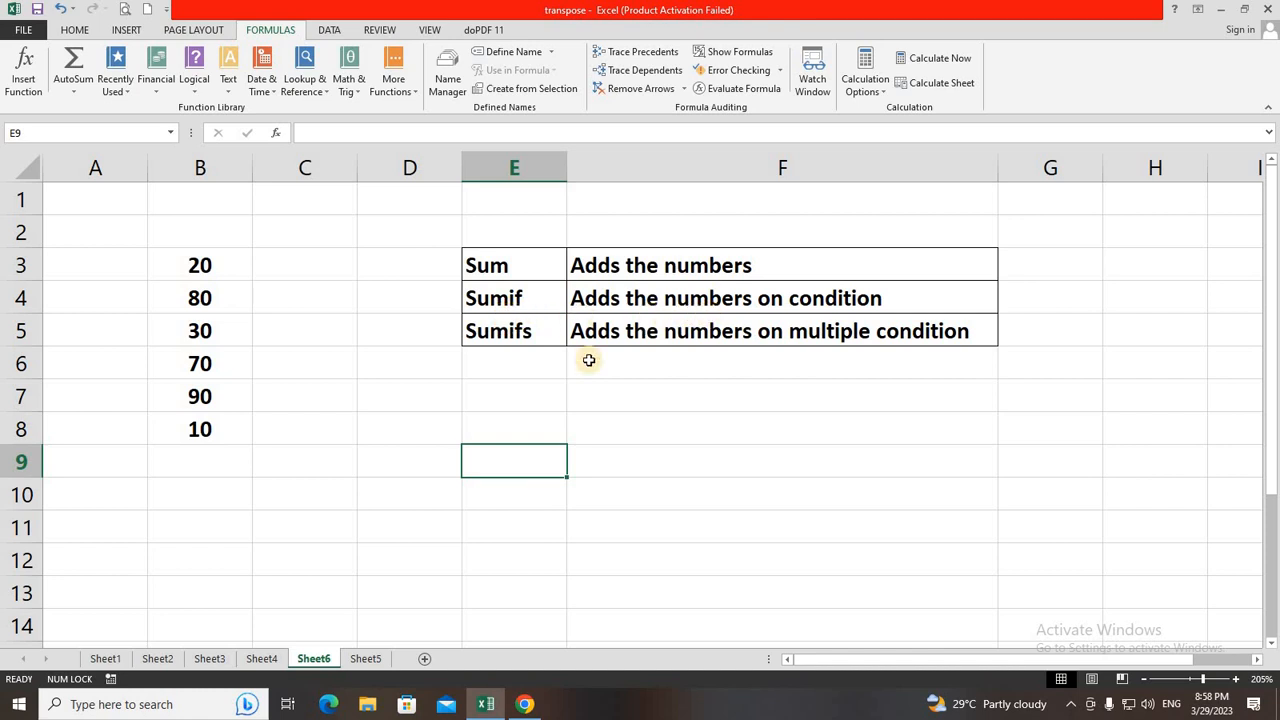
left_click(207, 468)
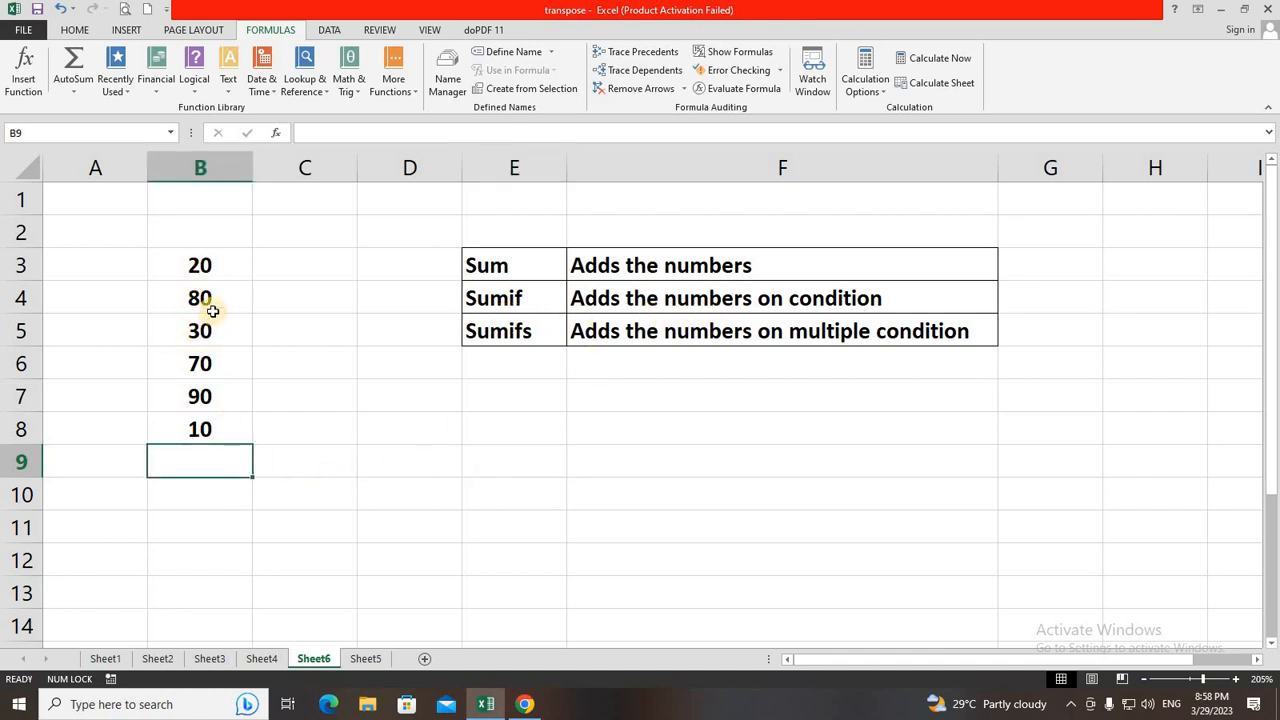
left_click_drag(200, 263, 197, 429)
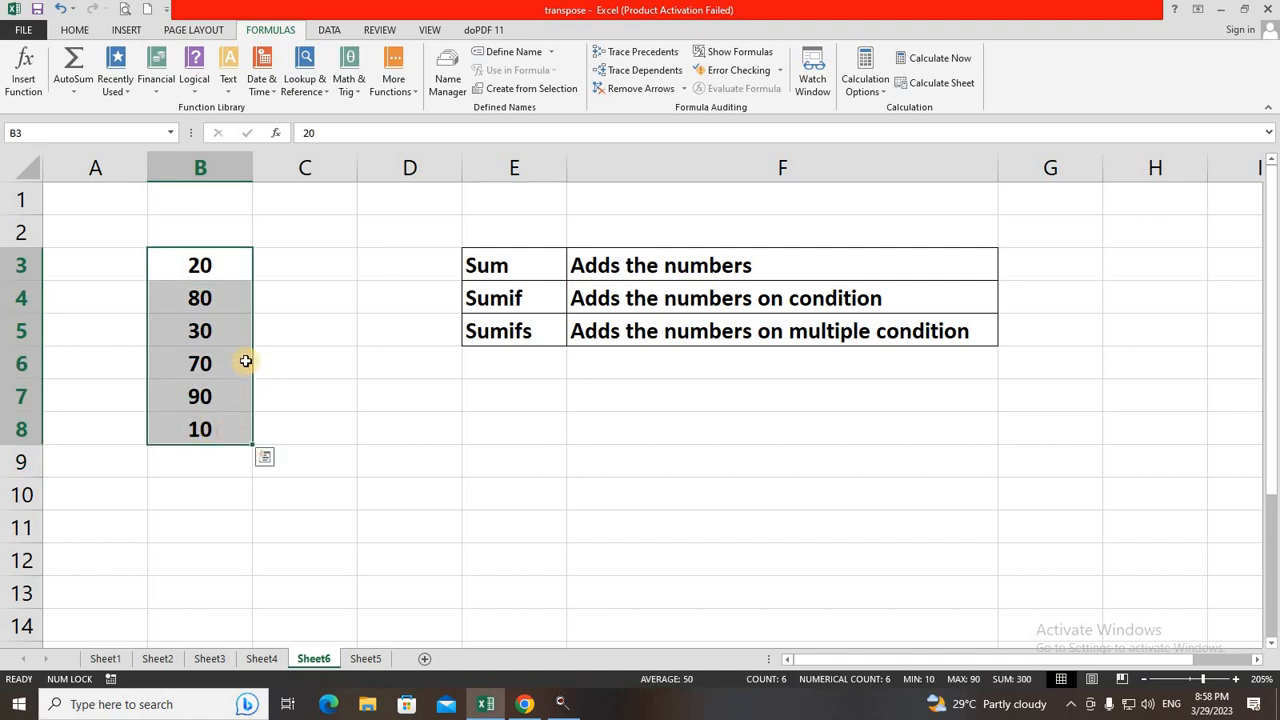
left_click(198, 464)
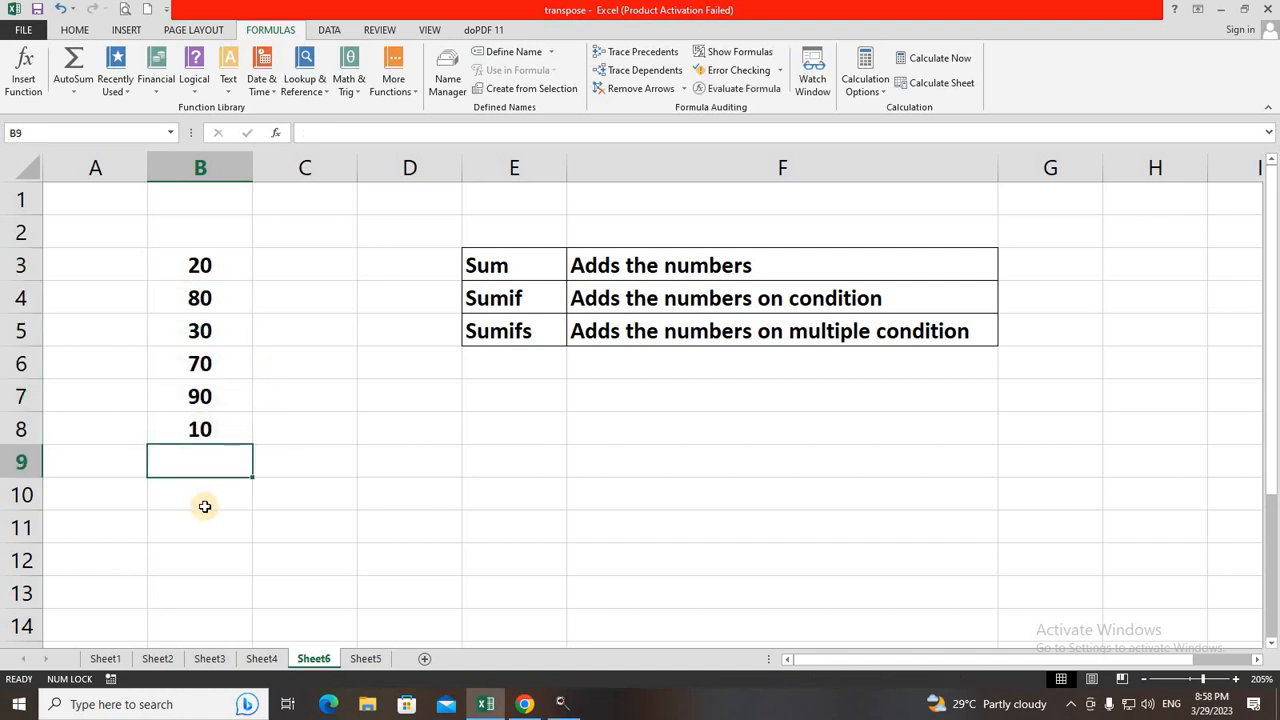
left_click(199, 493)
left_click(197, 470)
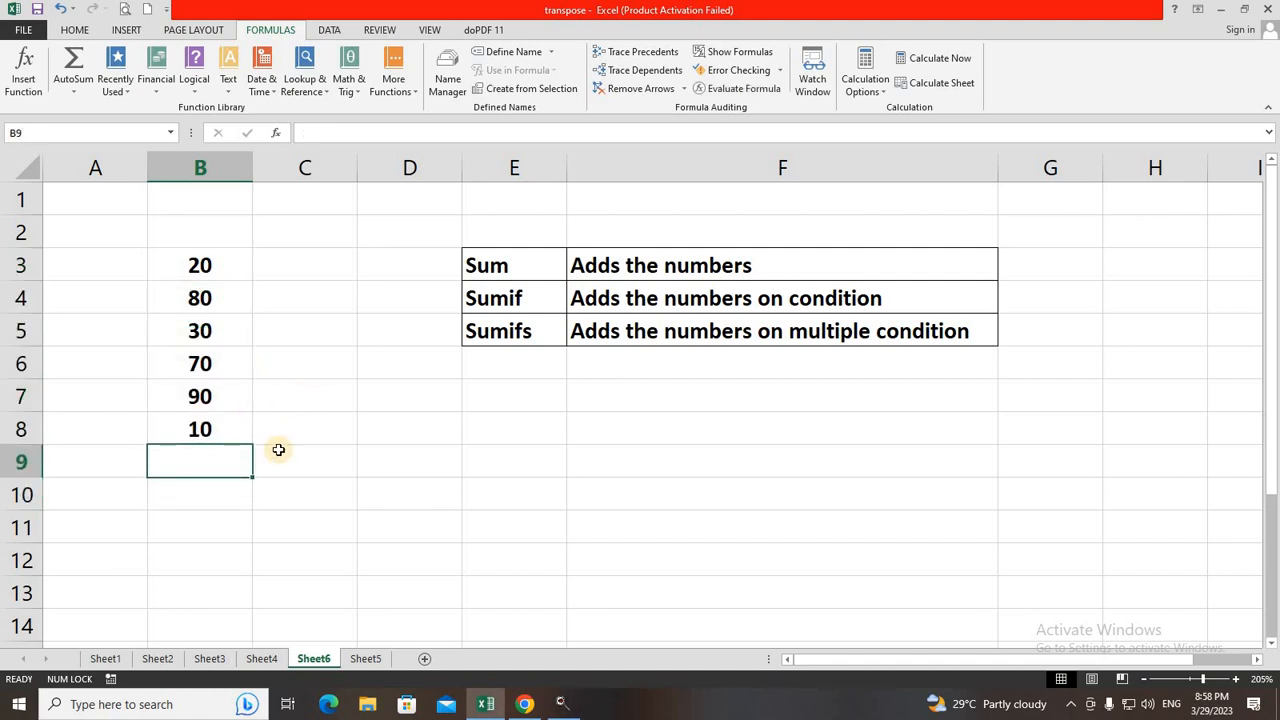
left_click(215, 492)
left_click(209, 466)
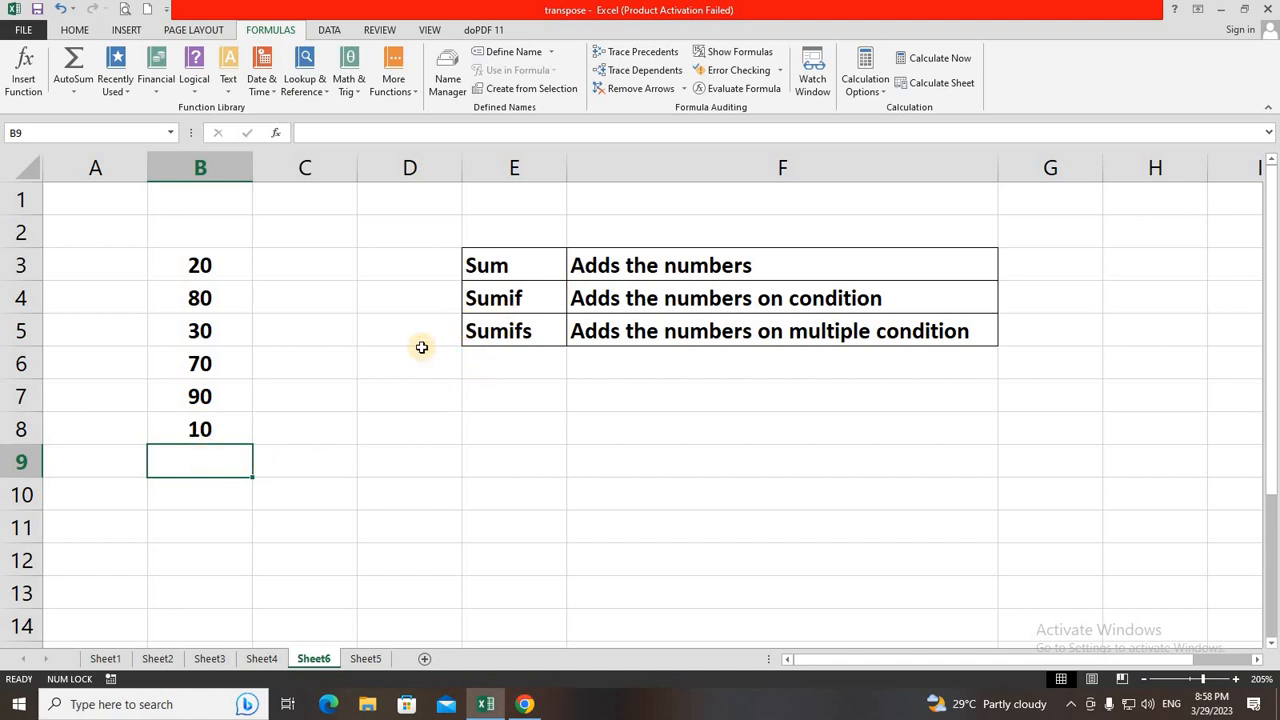
left_click(220, 494)
left_click(220, 463)
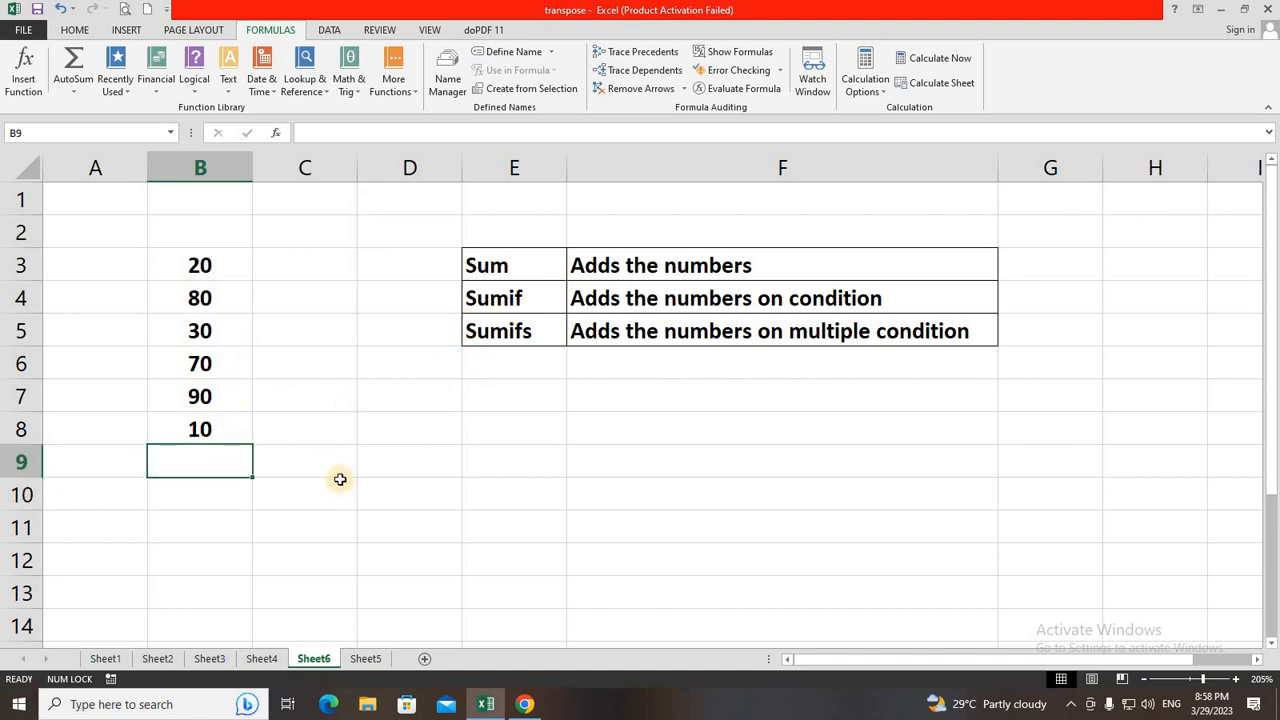
Step: Insert the SUMIF function from the Math & Trig category into cell B9
left_click(349, 90)
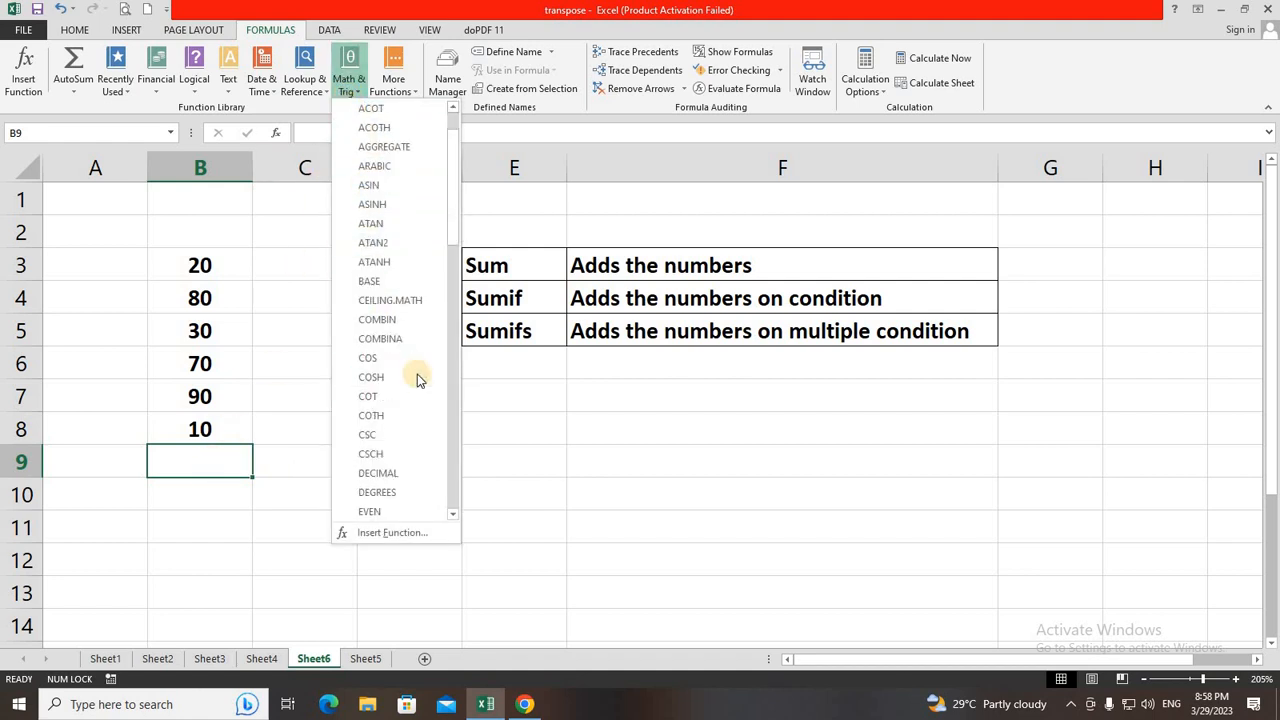
scroll(415, 372, "down", 5)
scroll(378, 390, "down", 13)
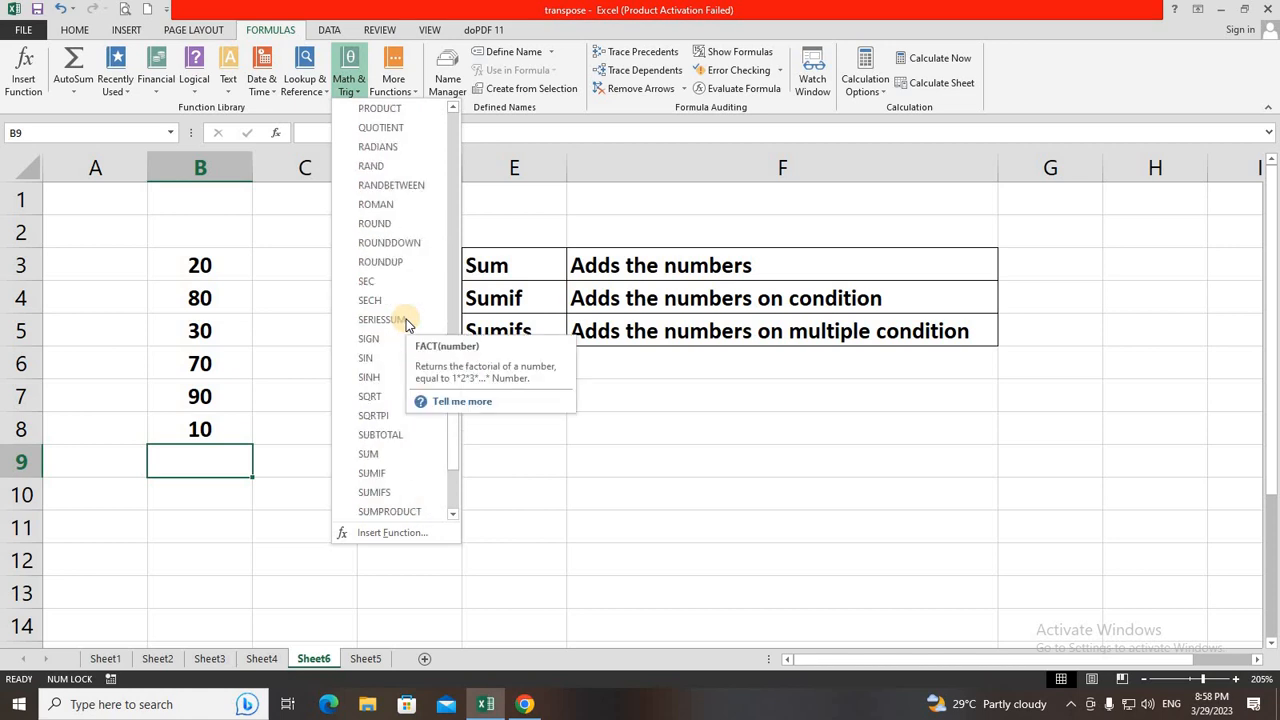
left_click(372, 339)
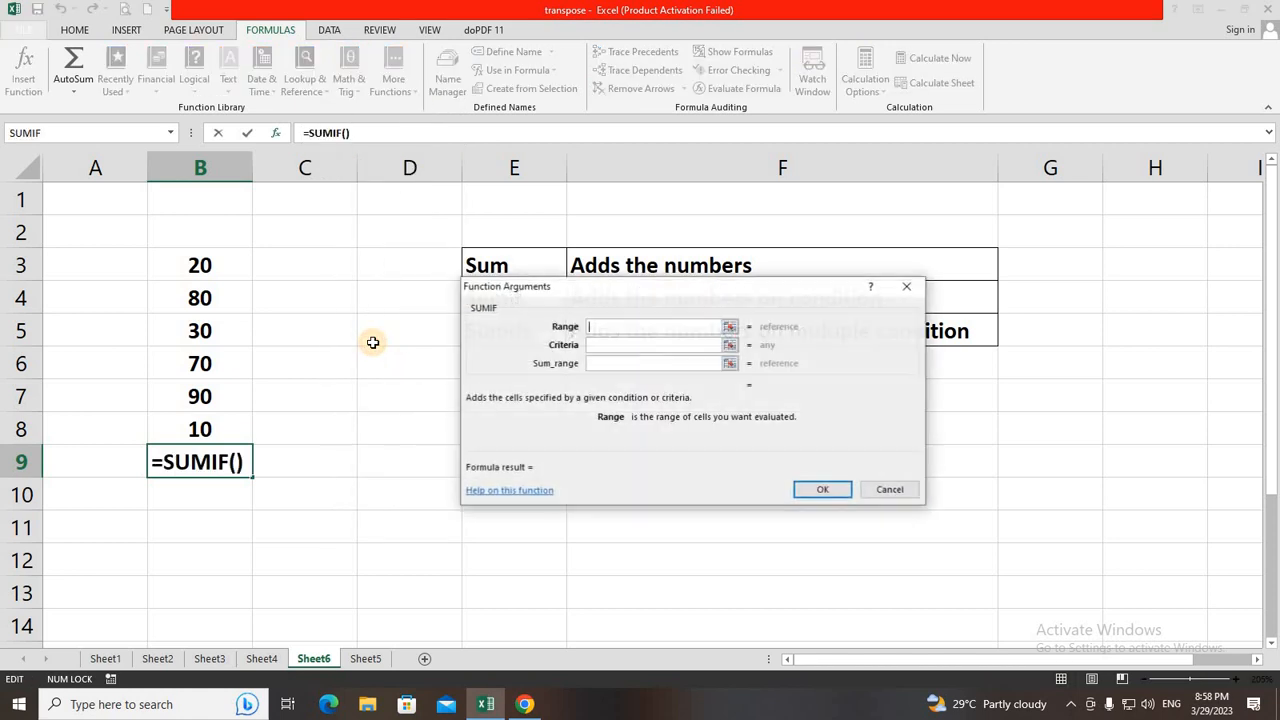
Step: Set the SUMIF function's Range argument to B3:B8 and its Criteria to <40
left_click_drag(628, 296, 514, 254)
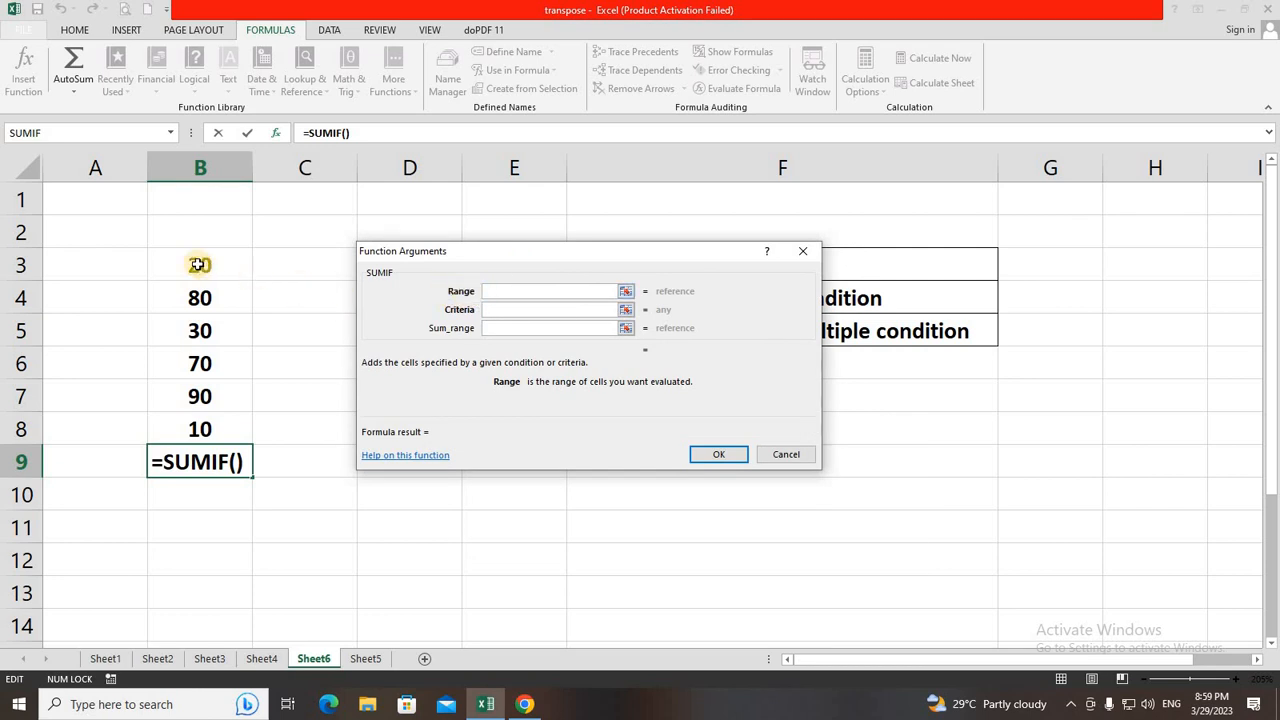
left_click_drag(200, 263, 192, 420)
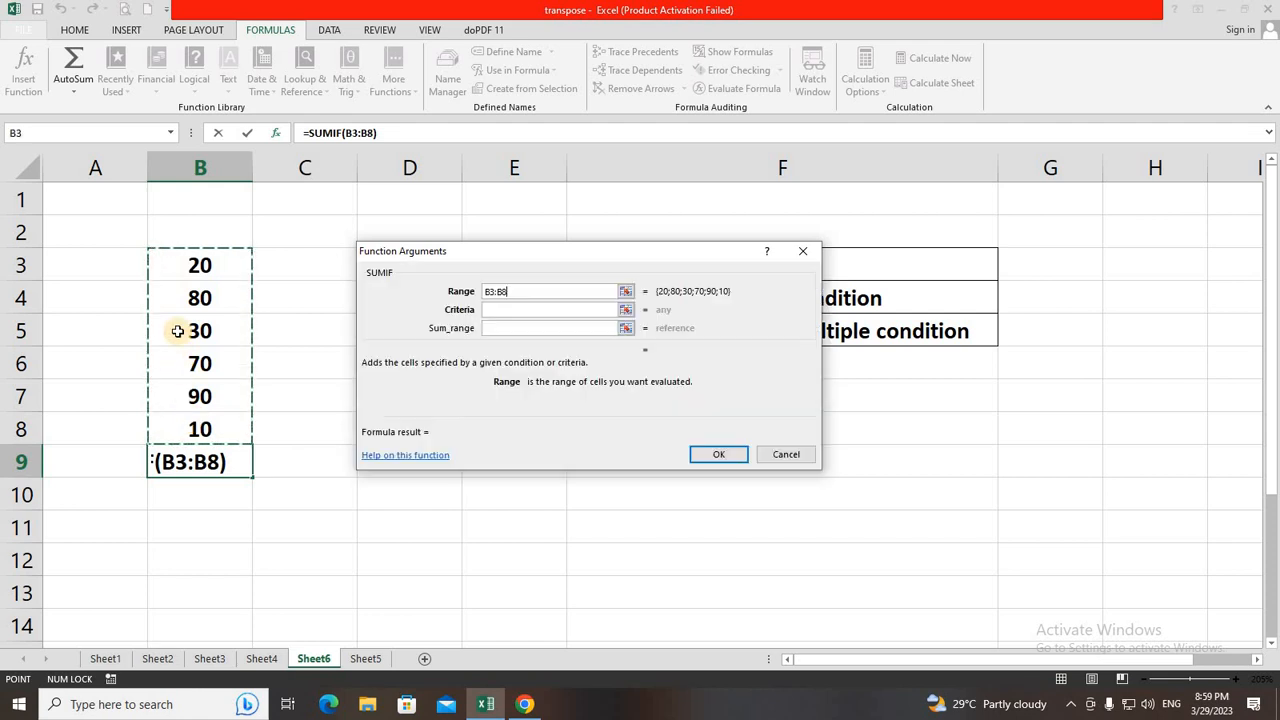
left_click(489, 309)
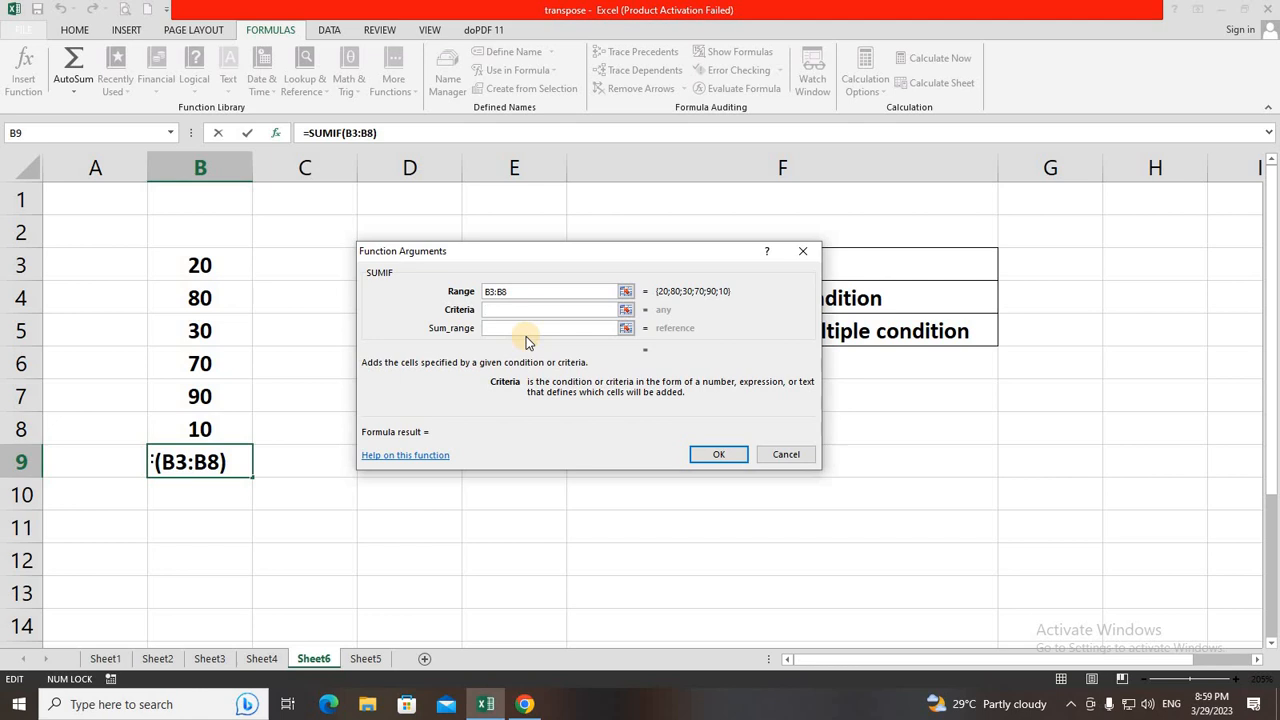
type(">")
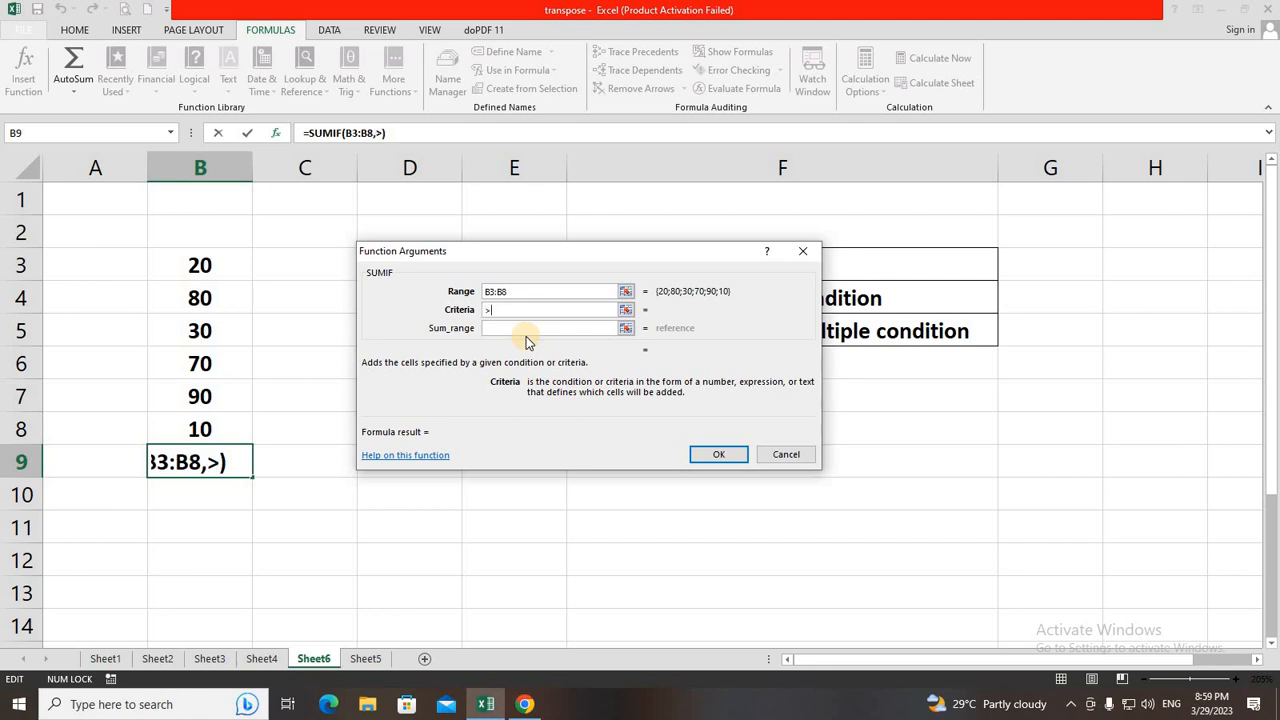
key("BackSpace")
type("<40")
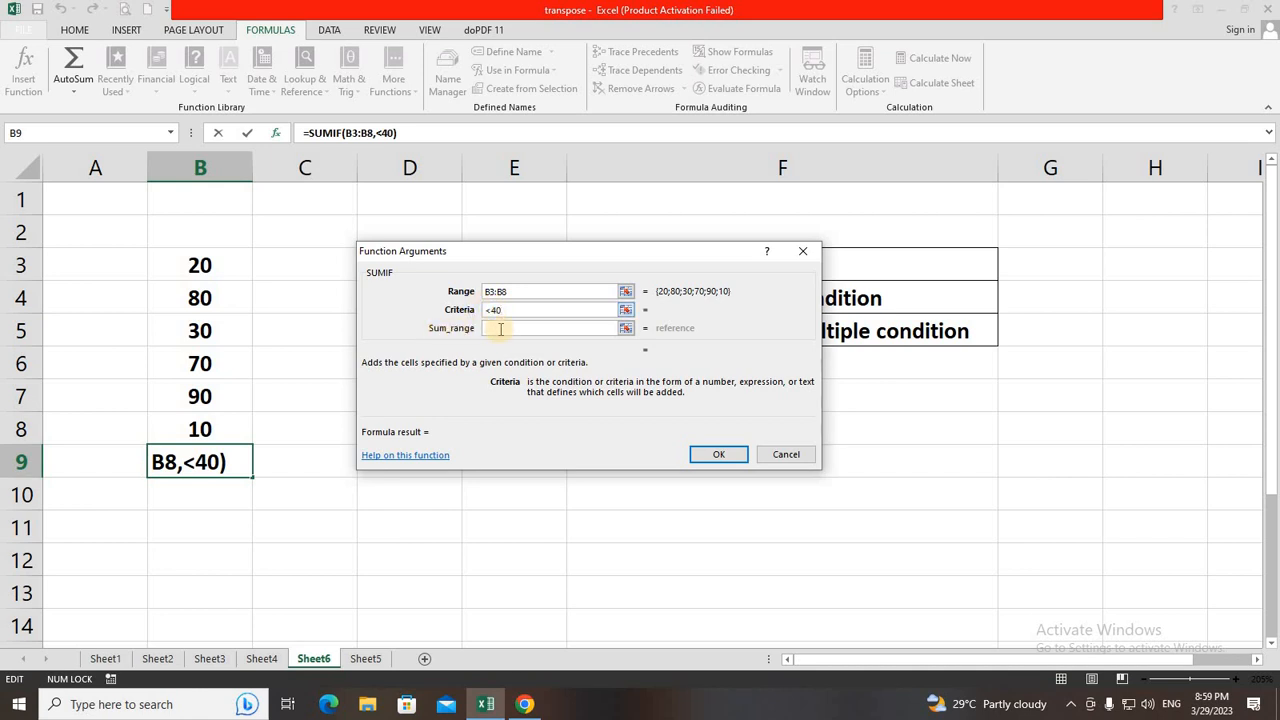
Step: Set the SUMIF function's Sum_range argument to B3:B8 and accept the formula in B9
left_click(500, 328)
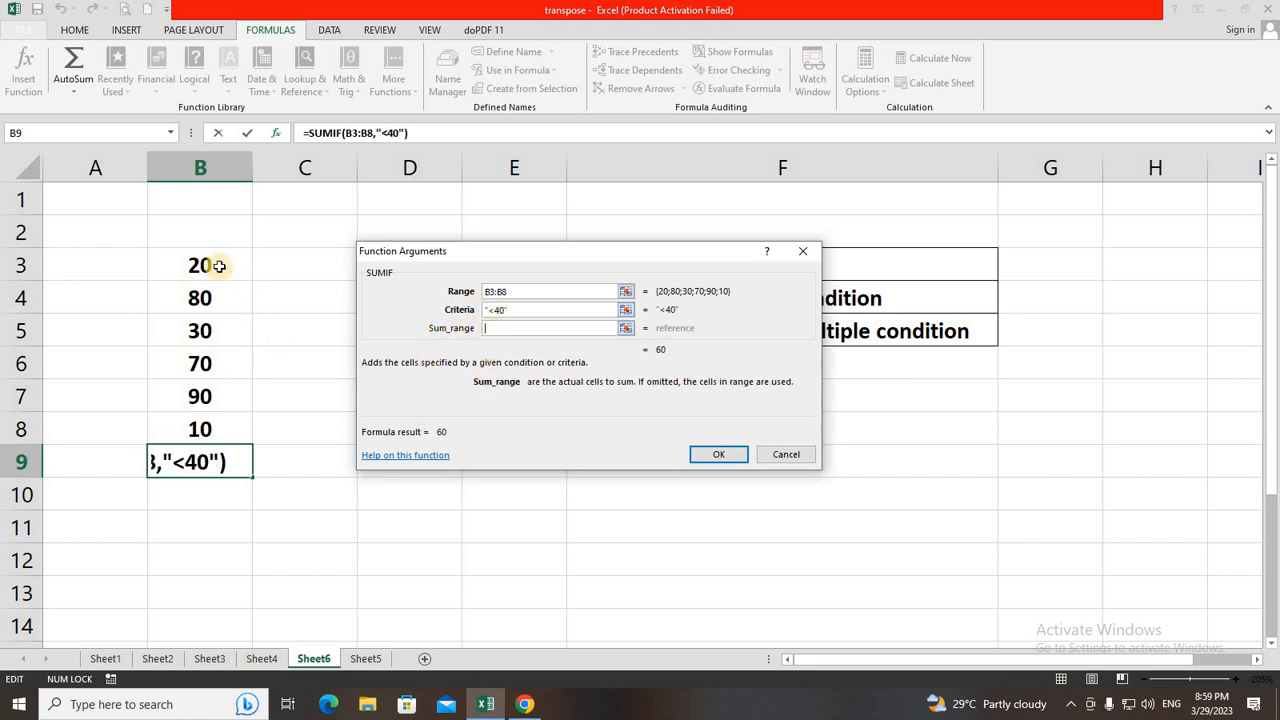
left_click_drag(218, 266, 199, 429)
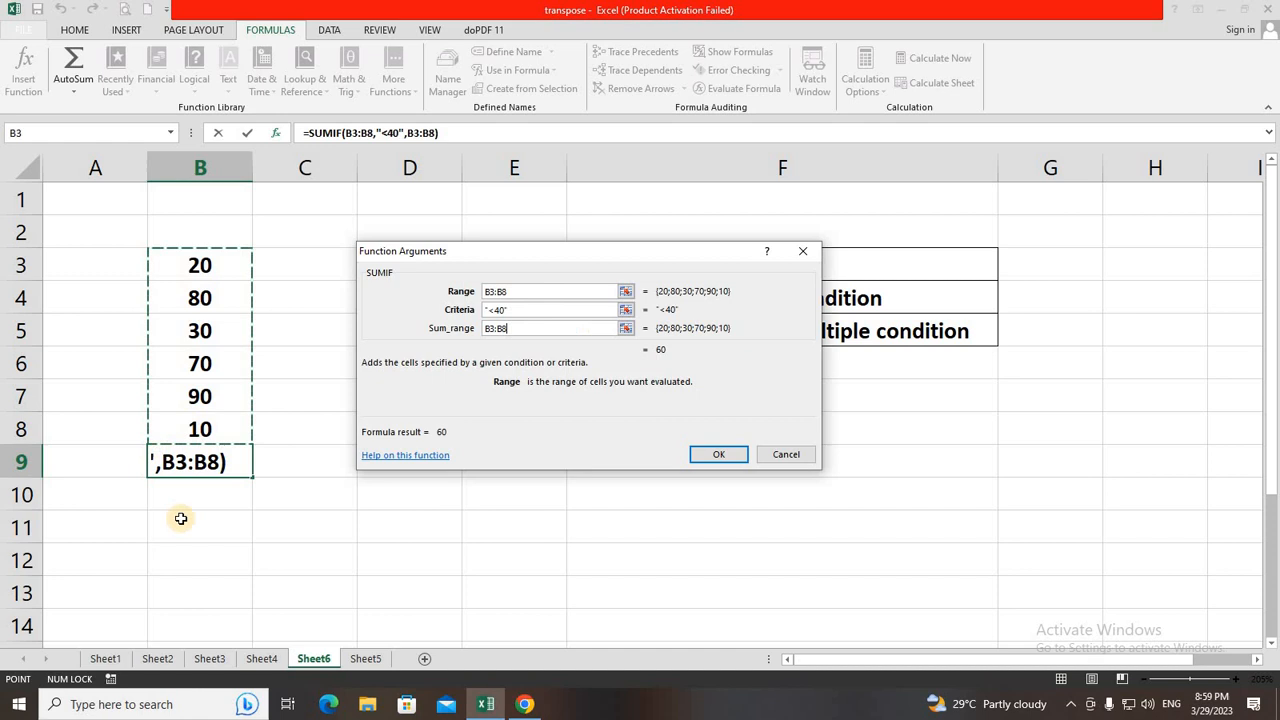
left_click(718, 455)
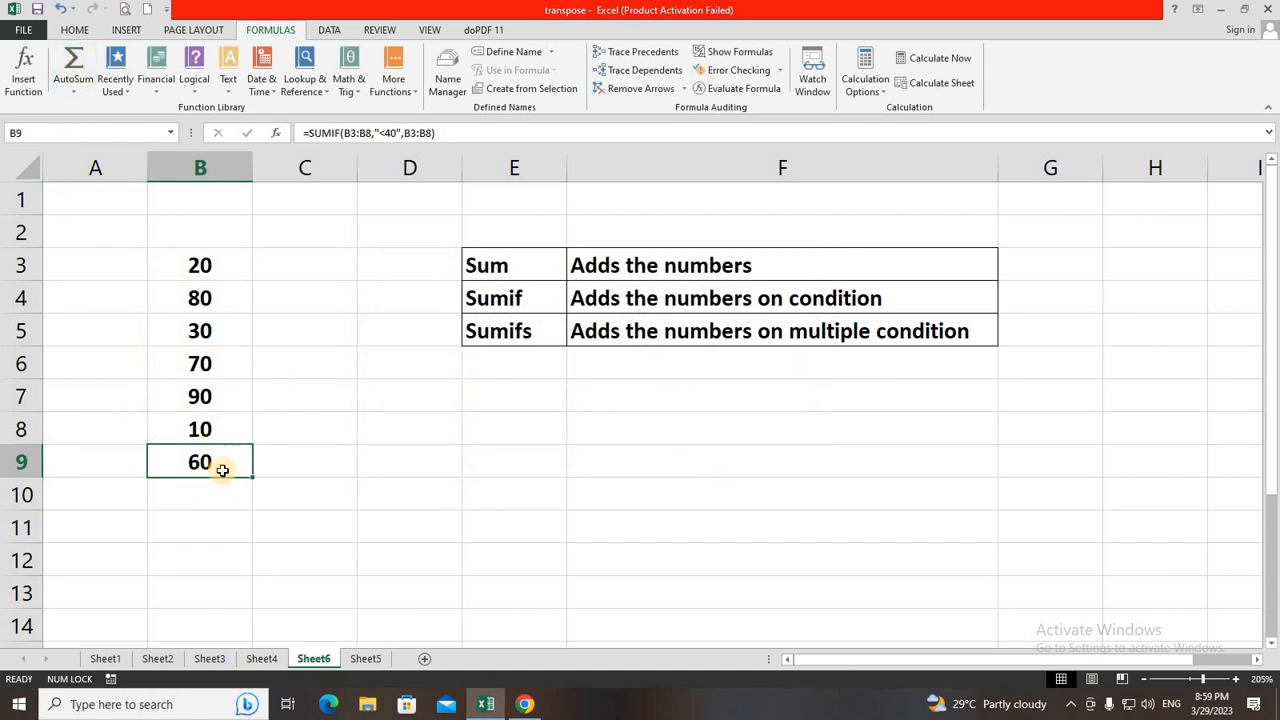
Step: Check which values in B3:B8 meet the SUMIF criterion and compare them with the formula in B9
left_click(214, 336)
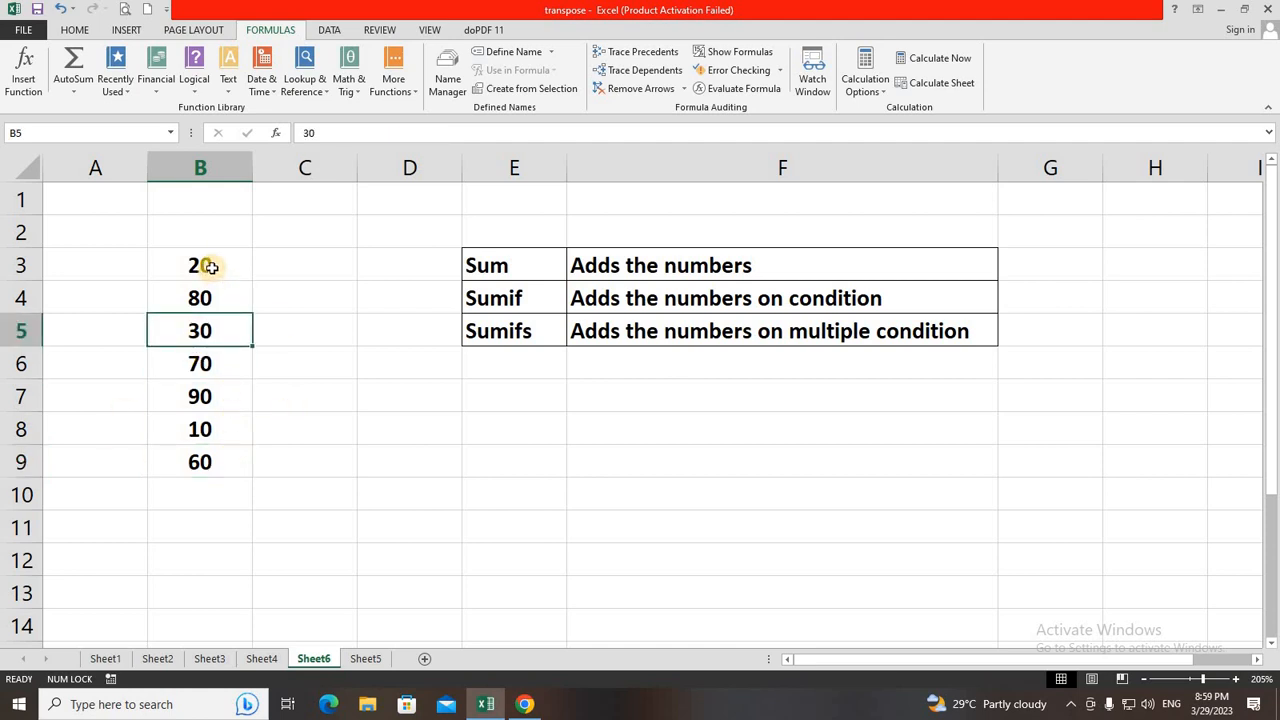
left_click(210, 267)
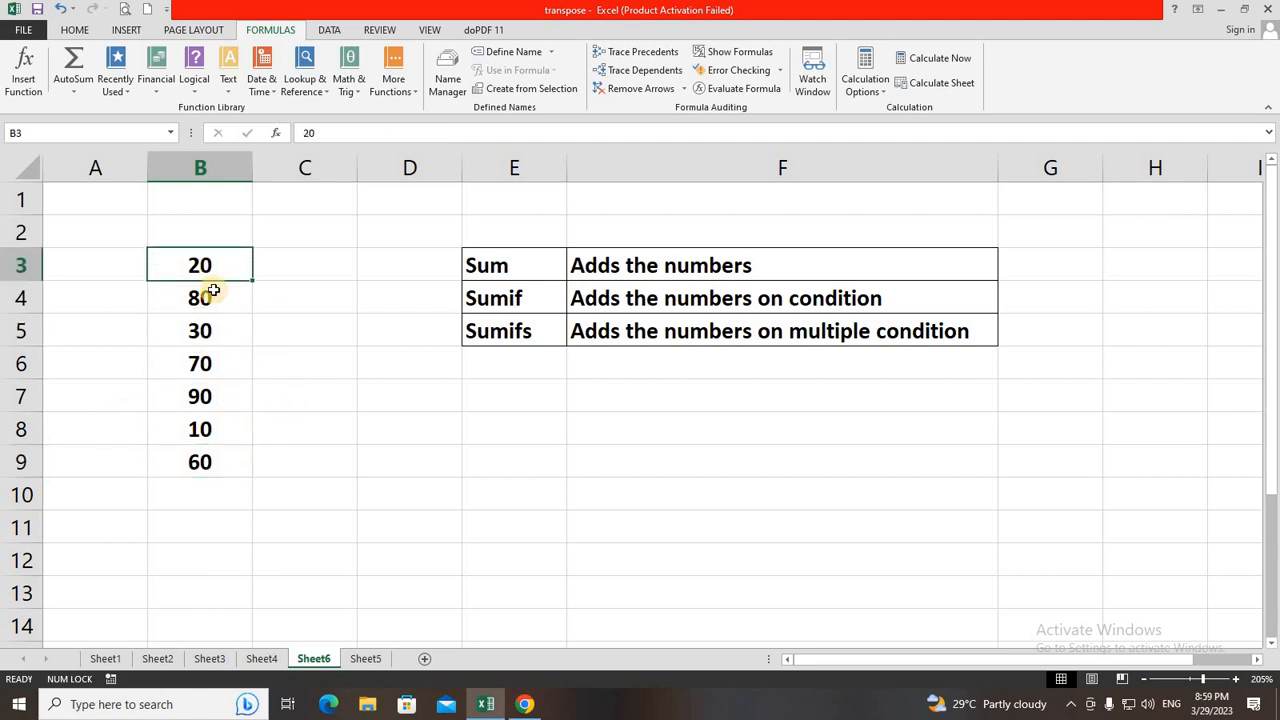
left_click(205, 428)
left_click(206, 460)
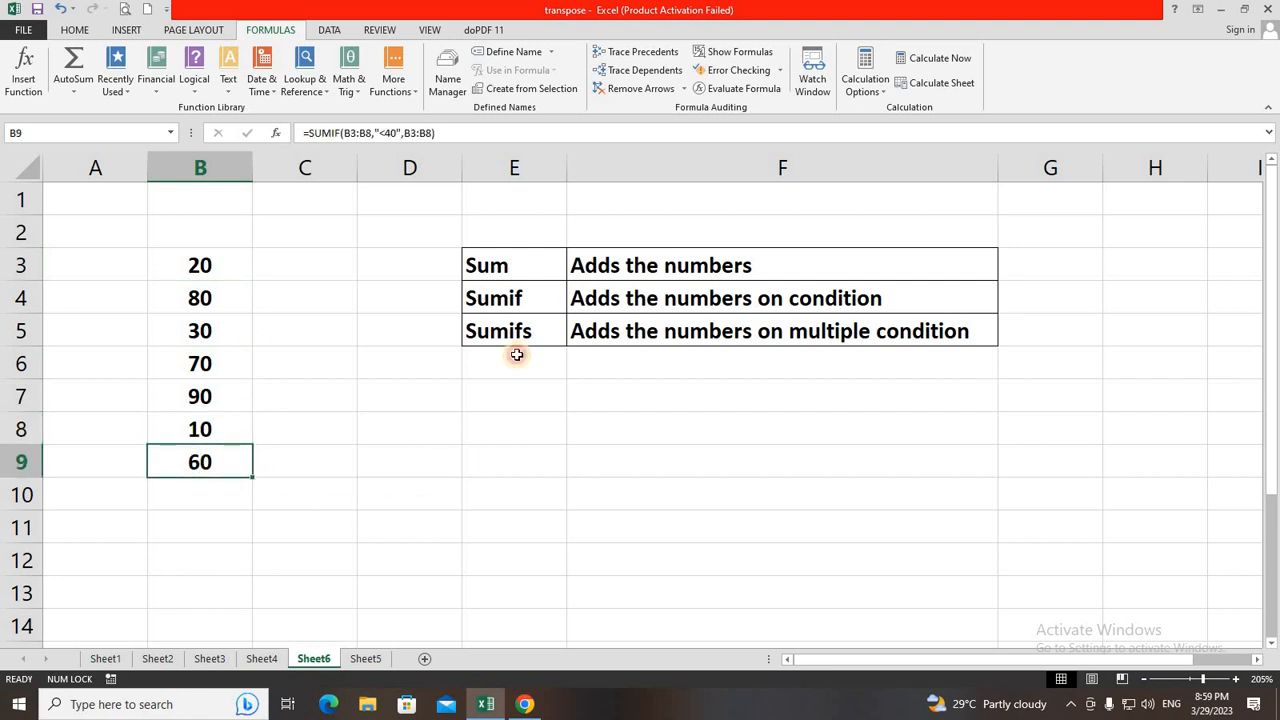
Step: Review the Sum, Sumif and Sumifs entries in the function list at E3:F5
key("Down")
key("Down")
key("Right")
key("Right")
left_click(502, 269)
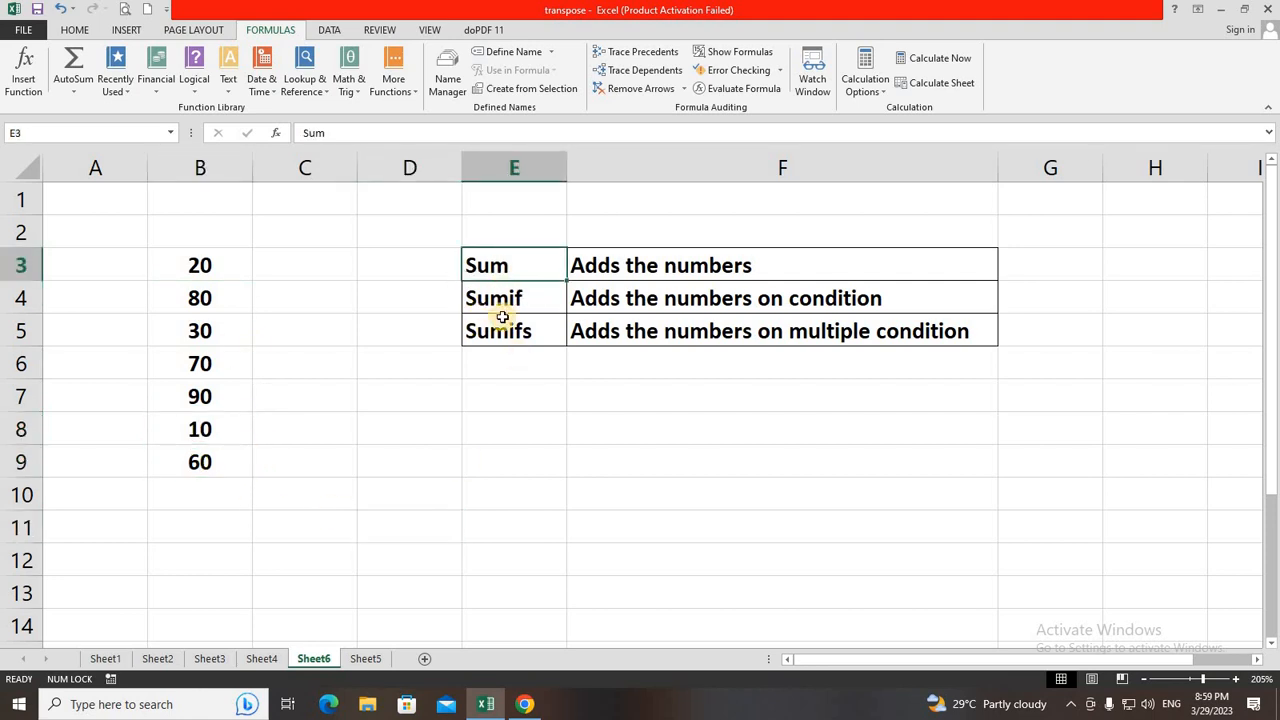
left_click(502, 302)
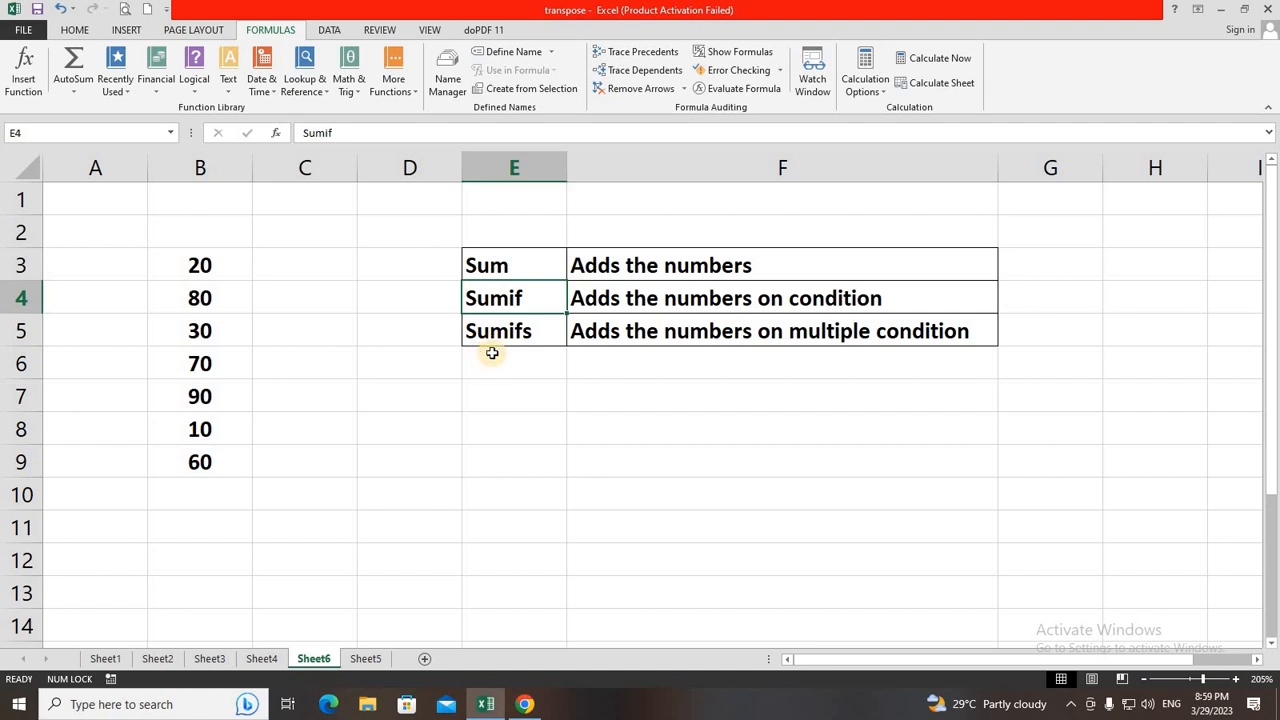
left_click(527, 376)
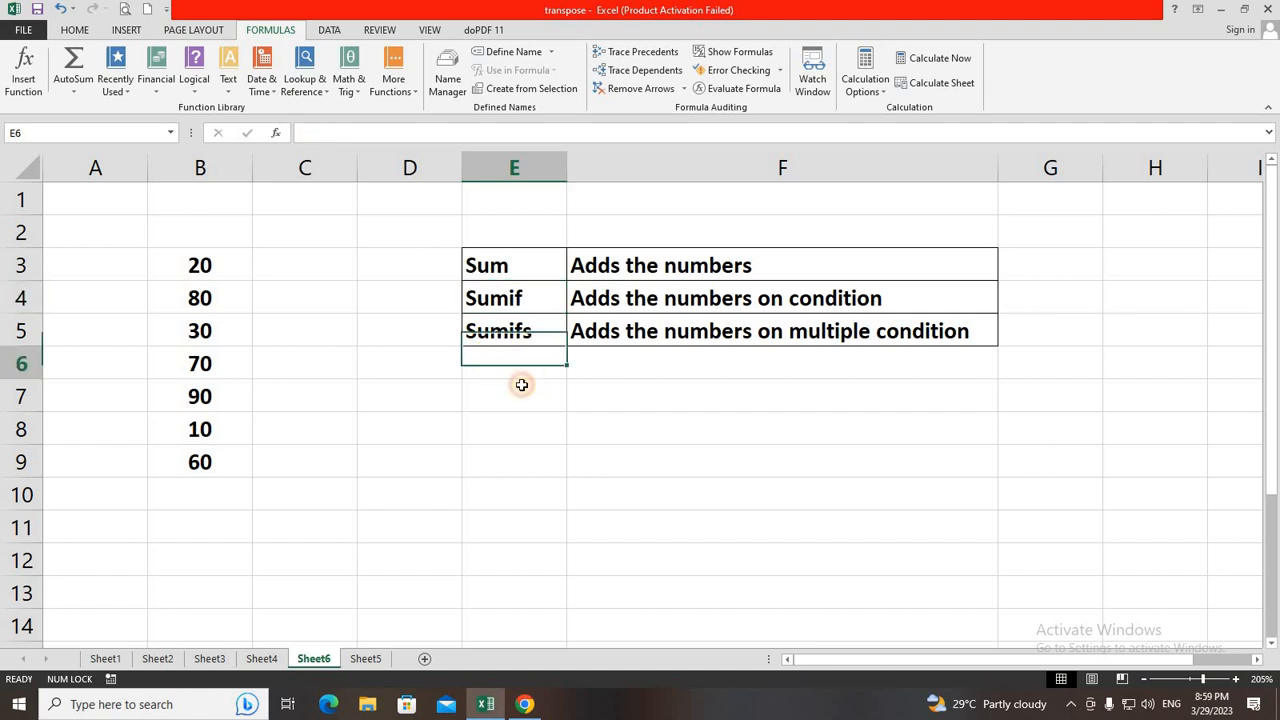
left_click(392, 271)
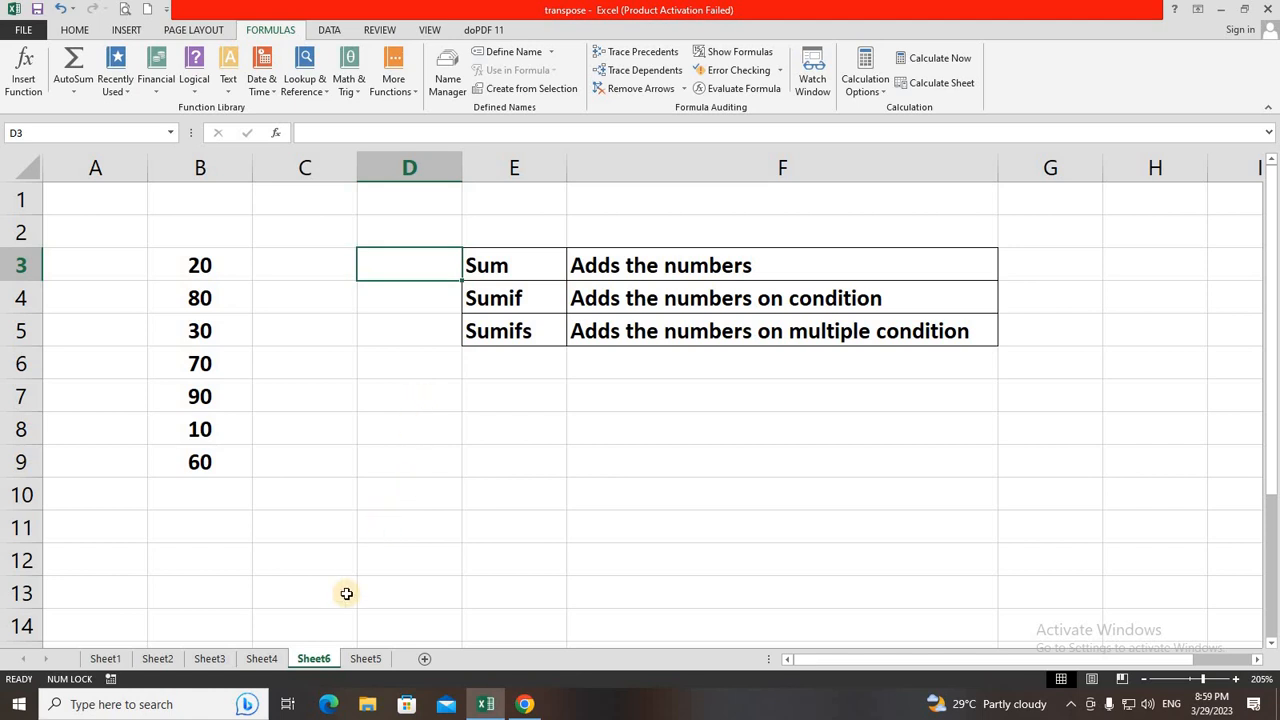
Step: Switch to Sheet4 and examine the Purchase Report's title, column headings and entries in A2:D15
left_click(262, 659)
left_click(790, 540)
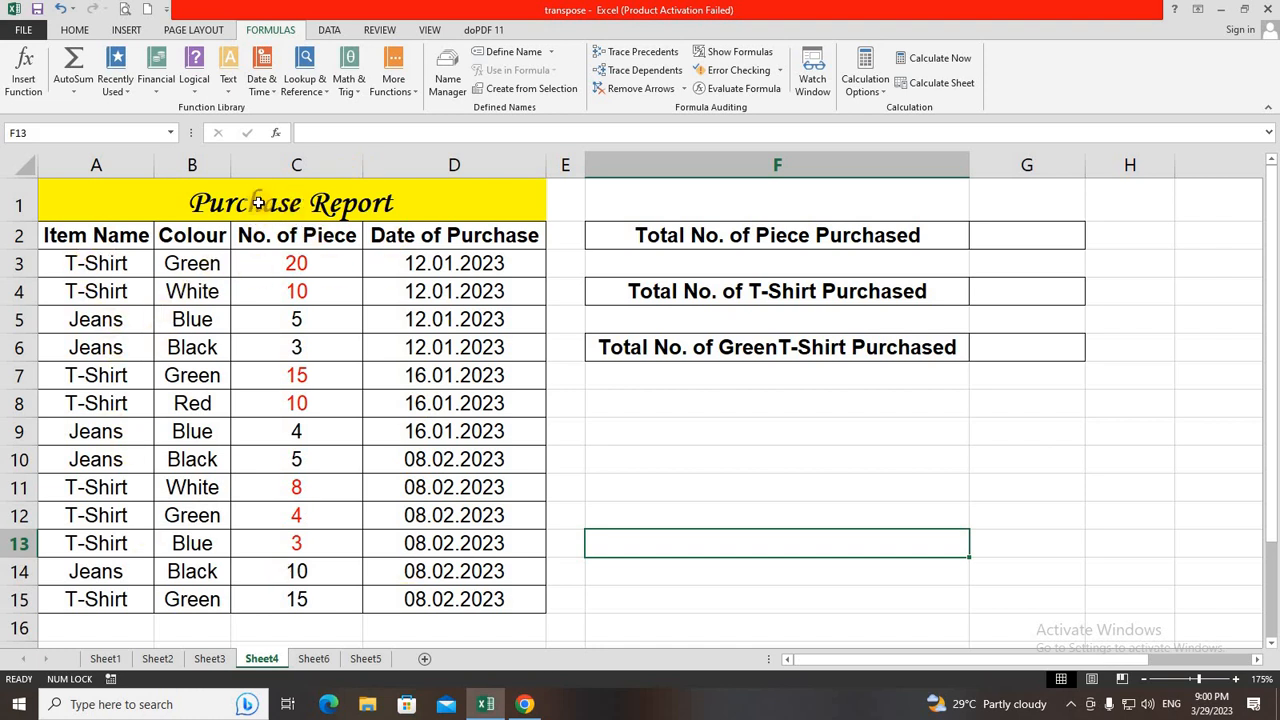
left_click(343, 215)
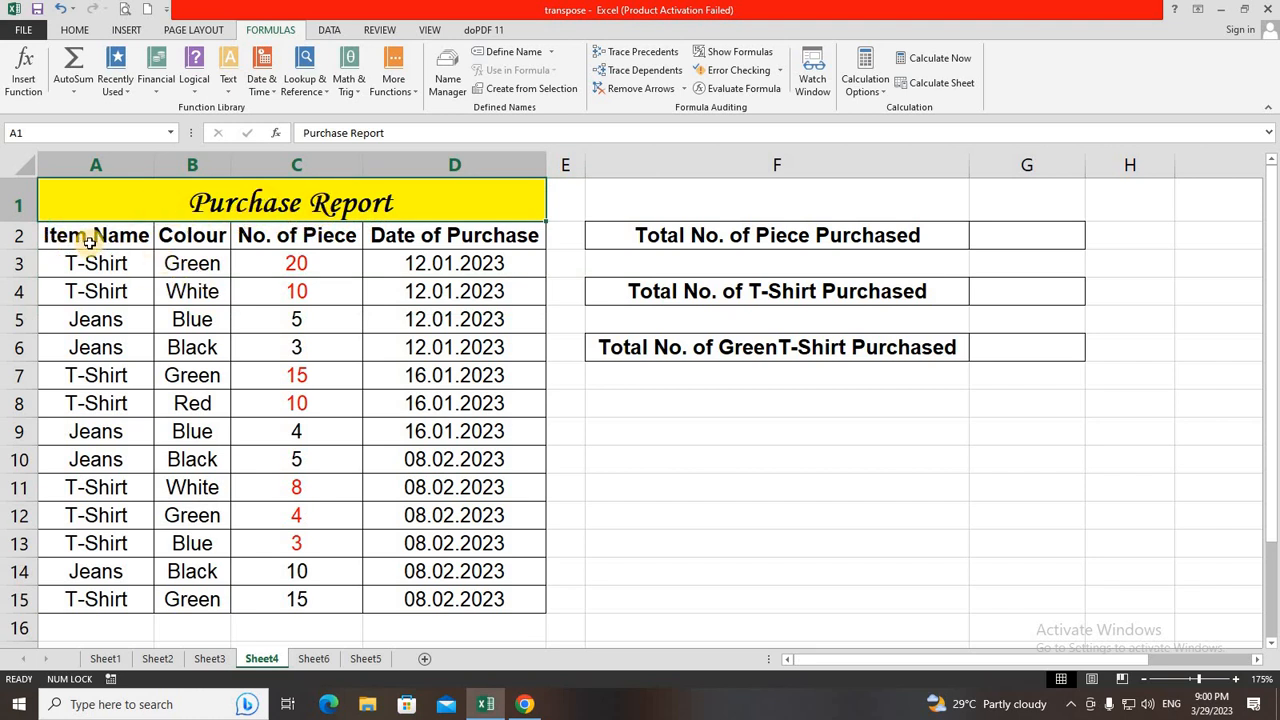
left_click(178, 236)
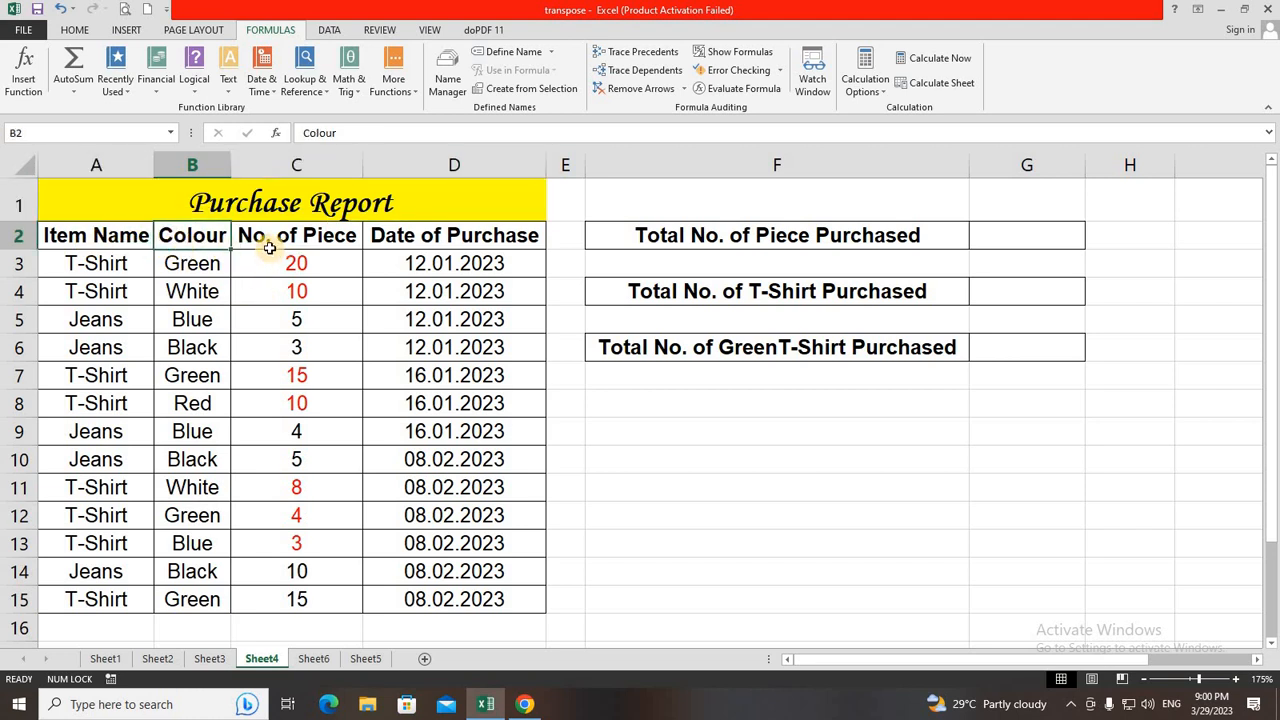
left_click(320, 245)
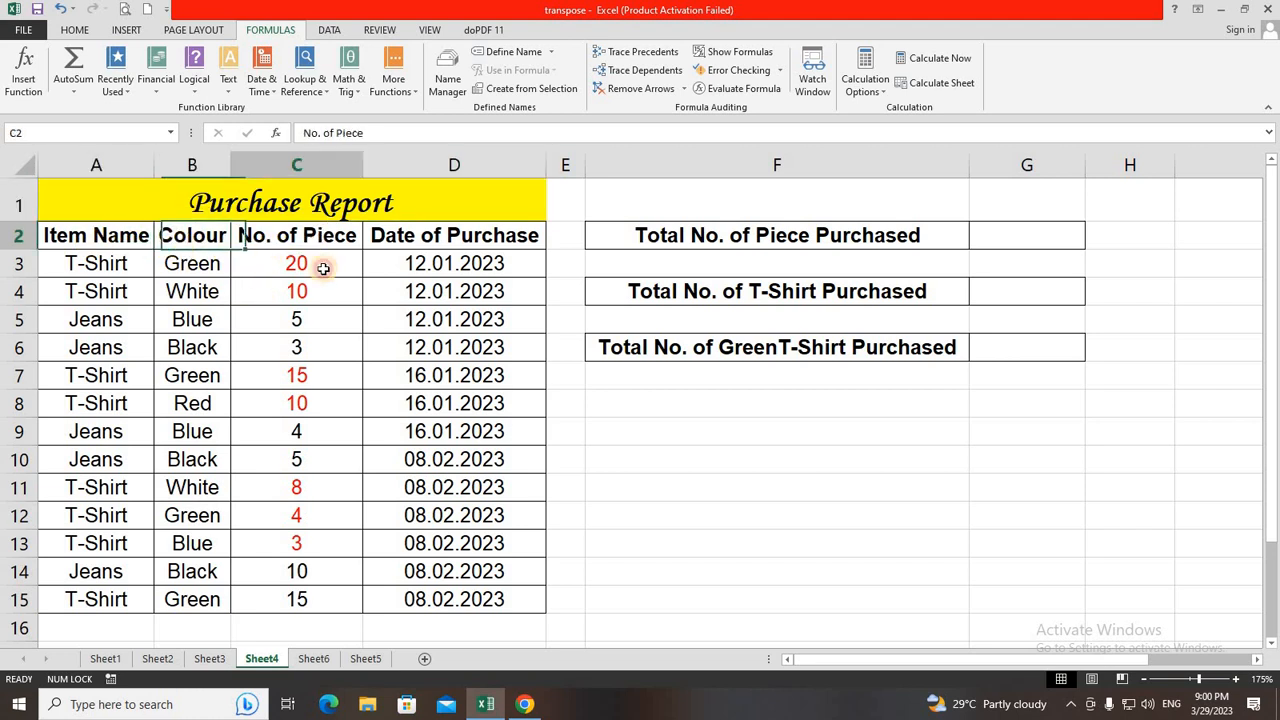
left_click(465, 237)
left_click(138, 265)
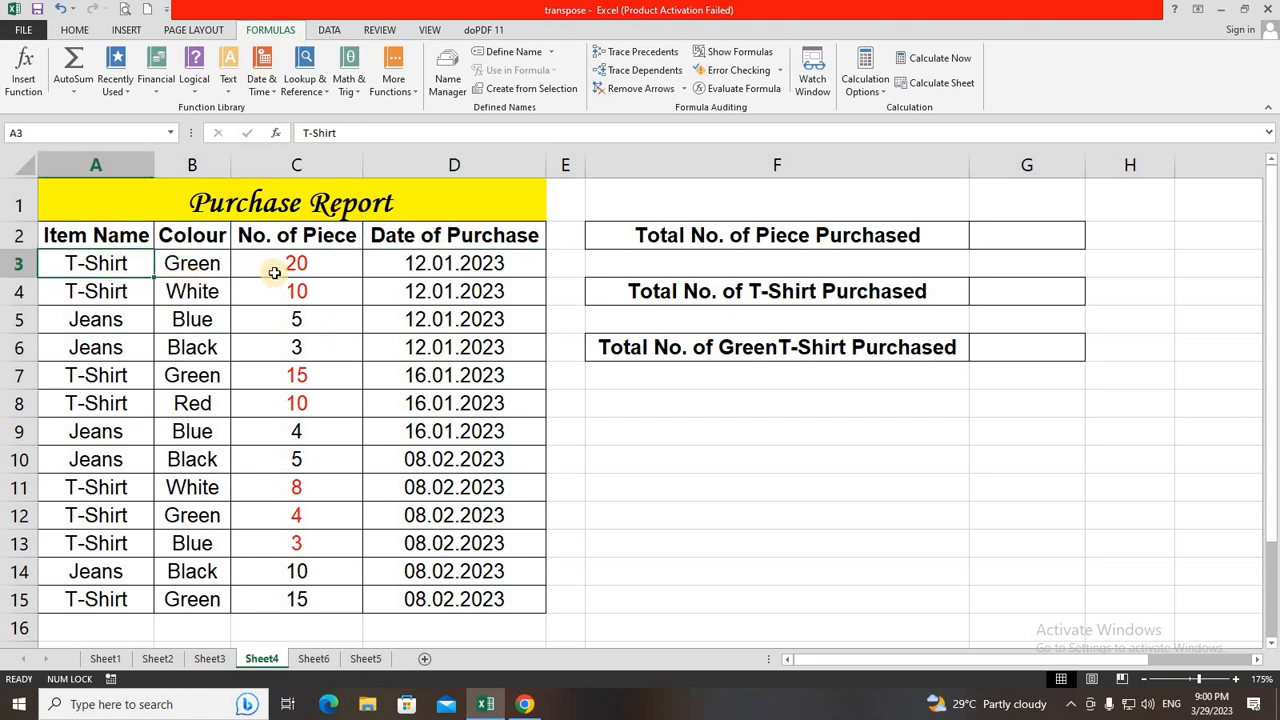
left_click(192, 270)
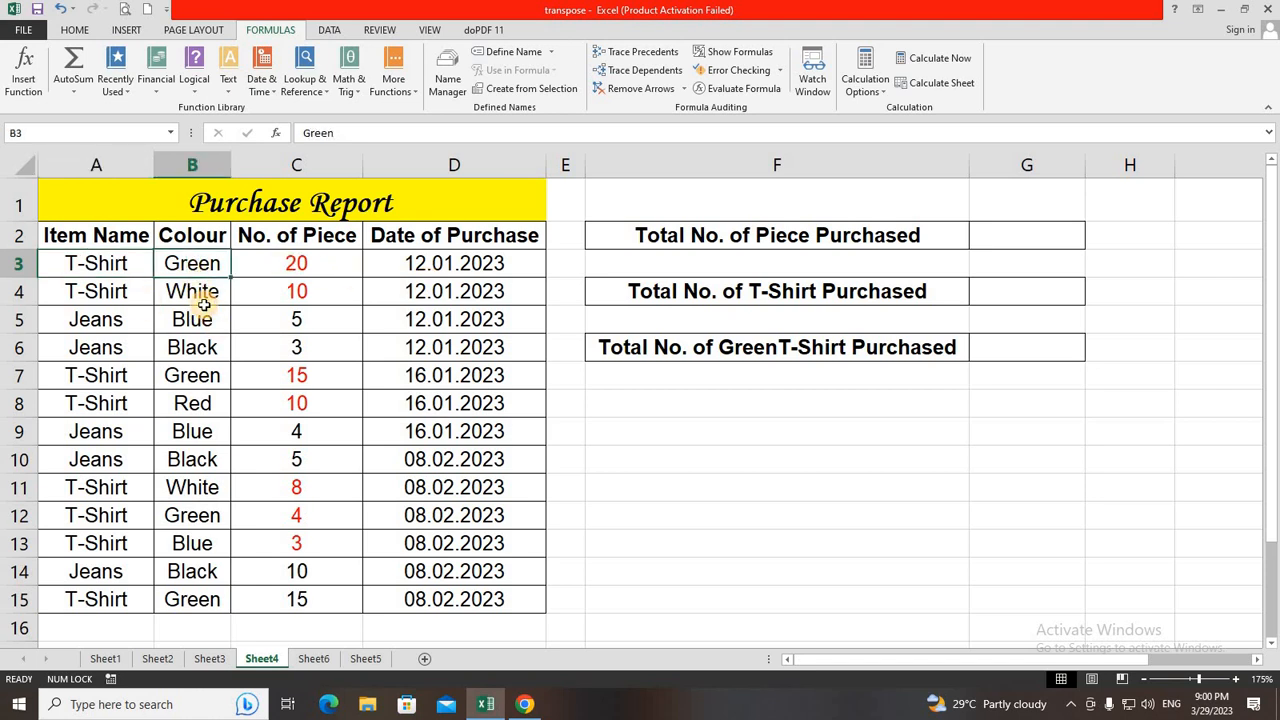
left_click(720, 513)
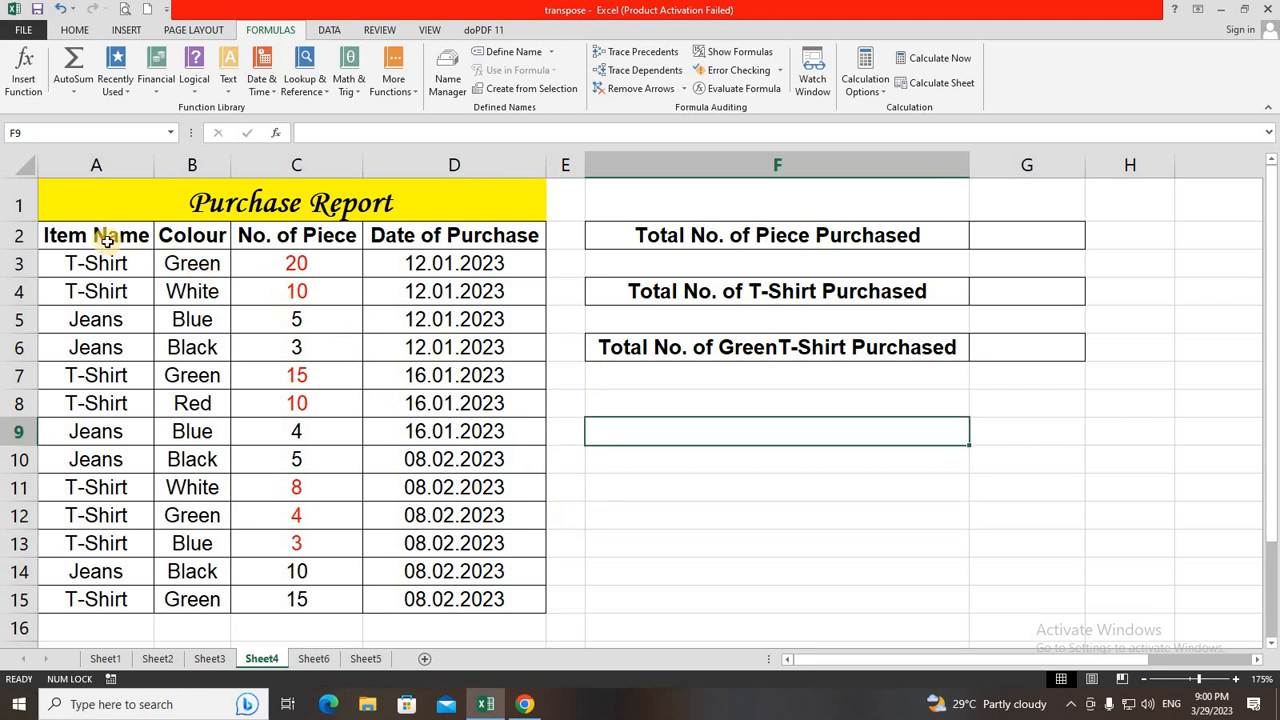
left_click_drag(103, 237, 165, 240)
left_click_drag(423, 250, 460, 599)
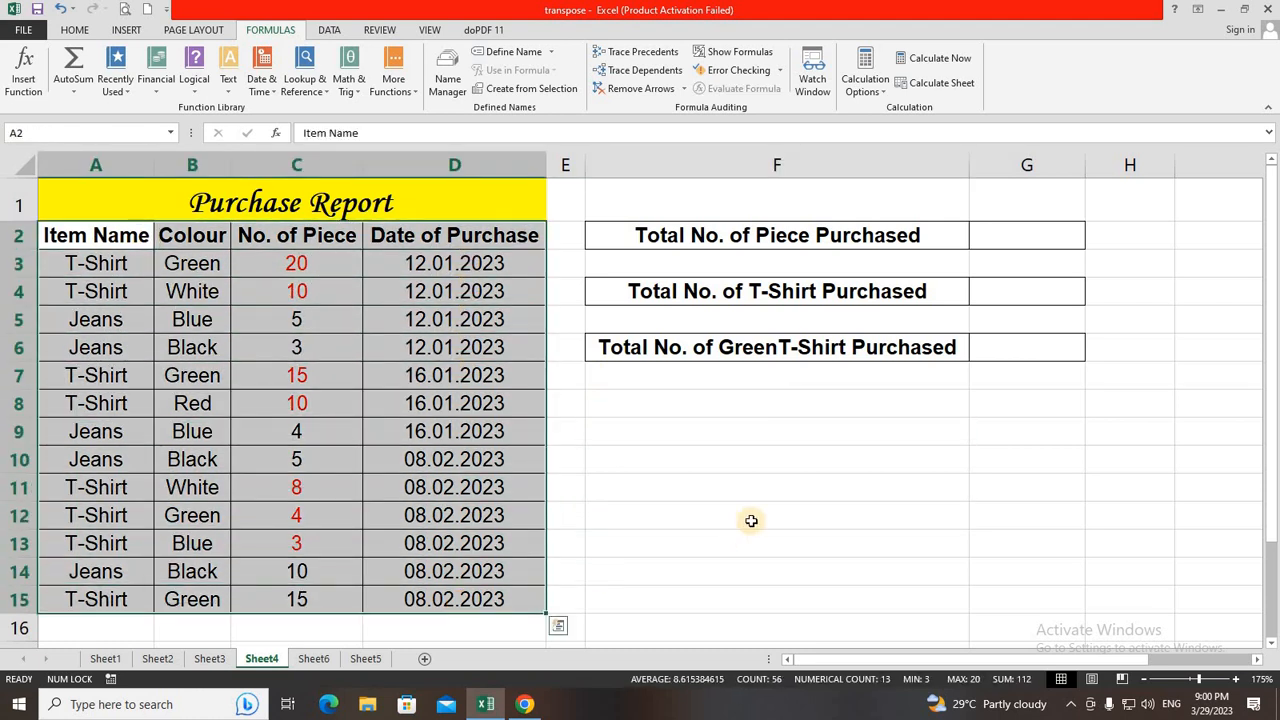
left_click(752, 518)
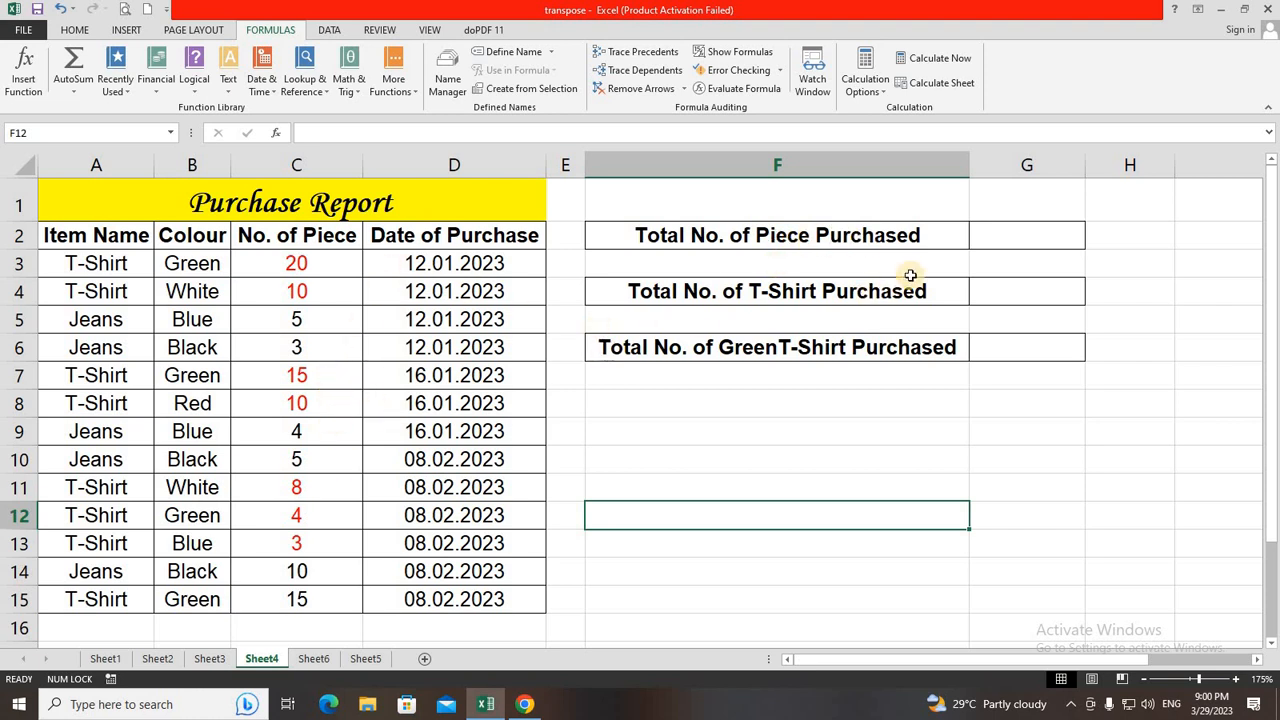
Step: Total the No. of Piece values in C3:C15 with the SUM function in G2, beside Total No. of Piece Purchased
left_click(1005, 242)
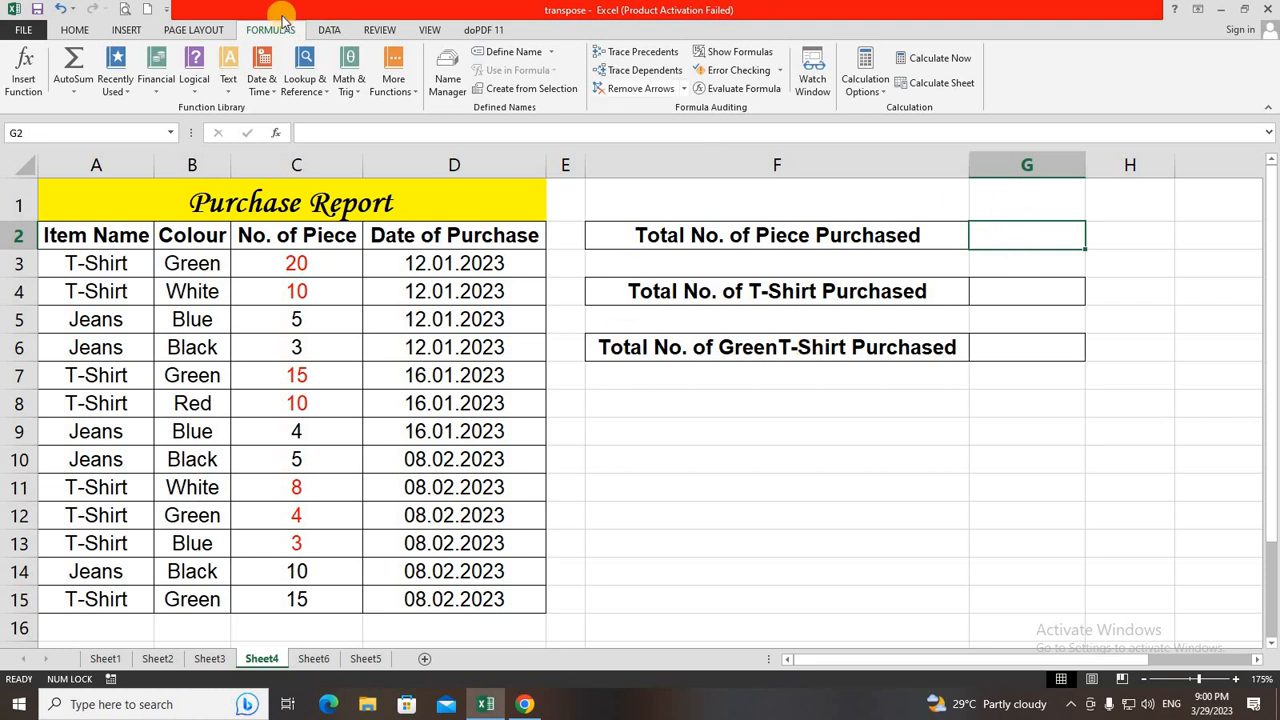
left_click(352, 90)
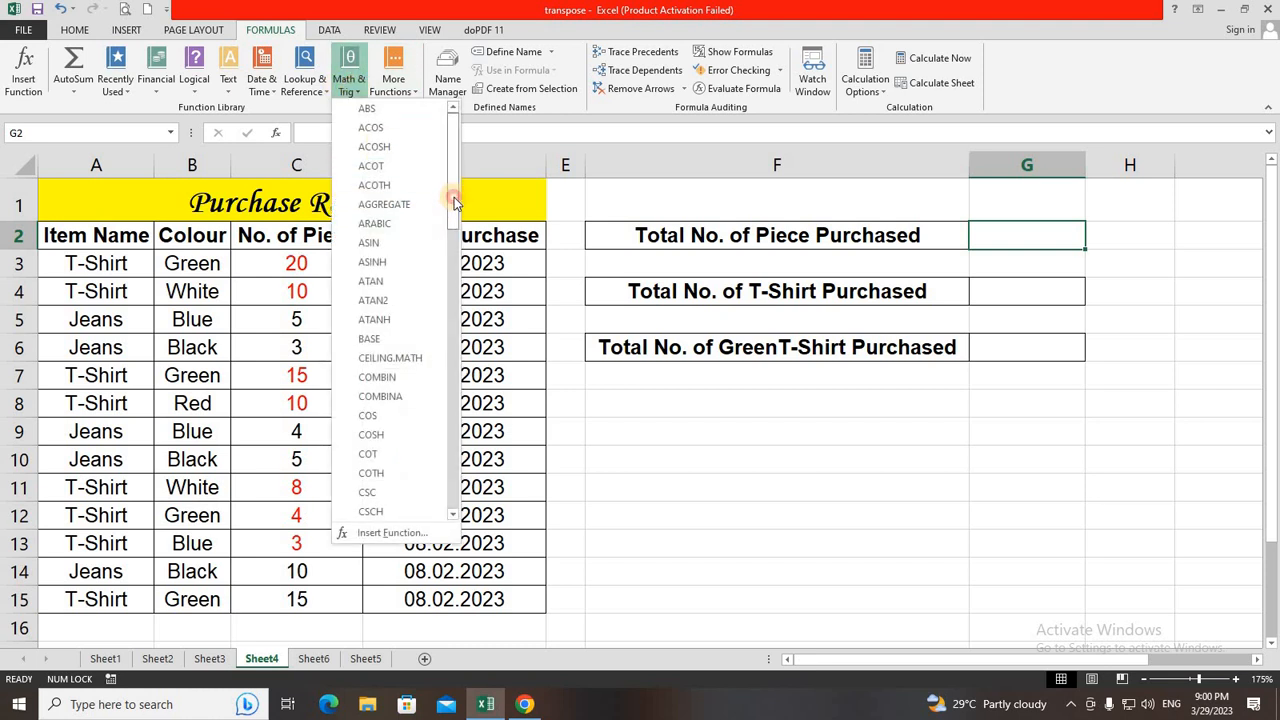
left_click_drag(454, 197, 453, 480)
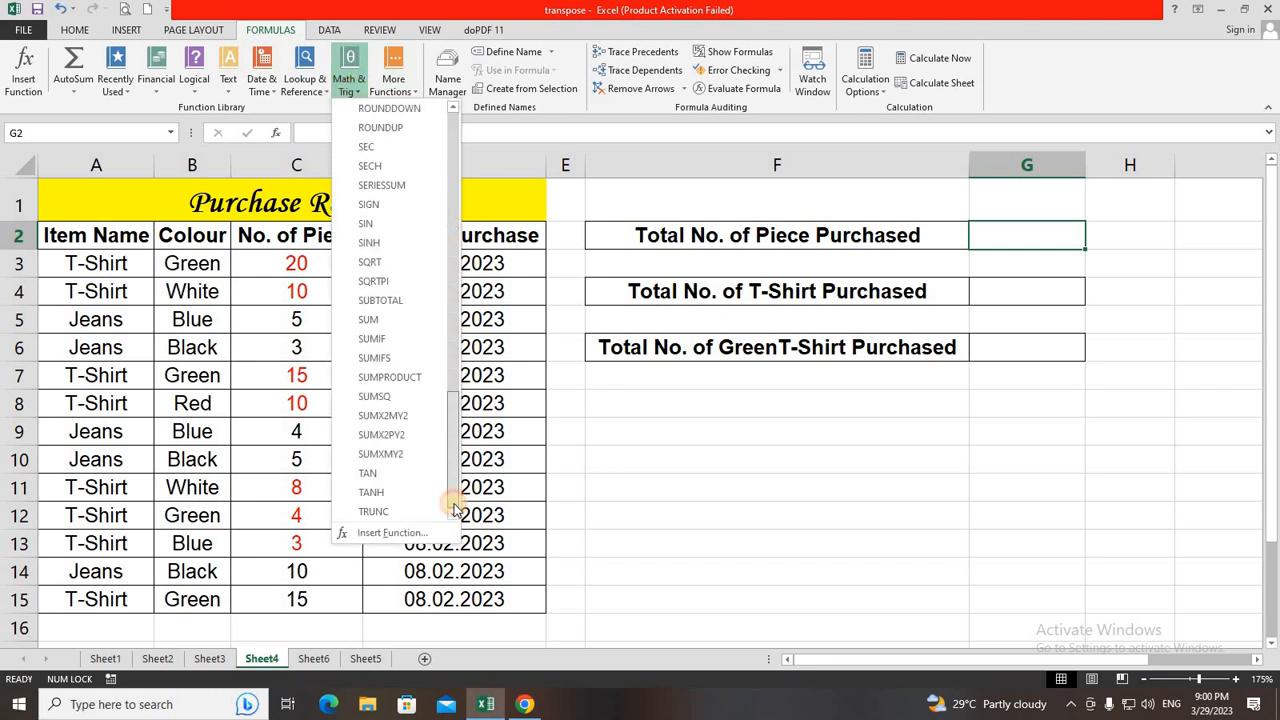
left_click(370, 320)
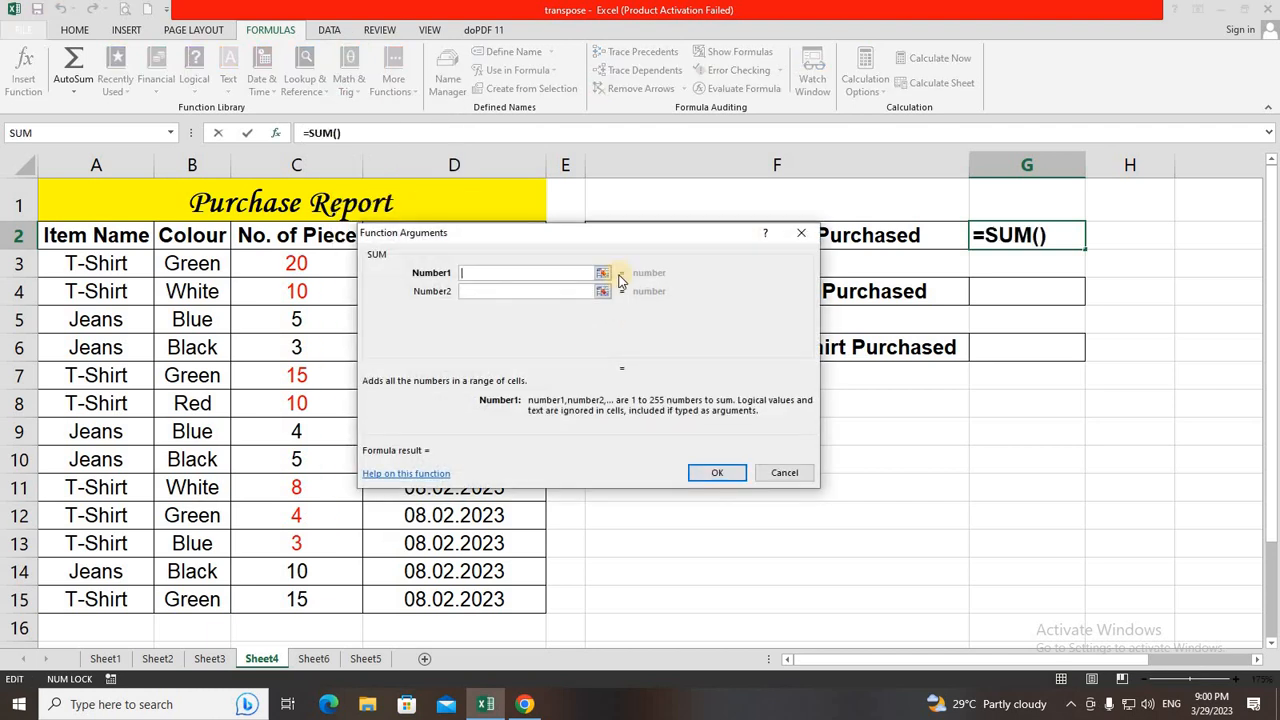
left_click_drag(500, 241, 855, 291)
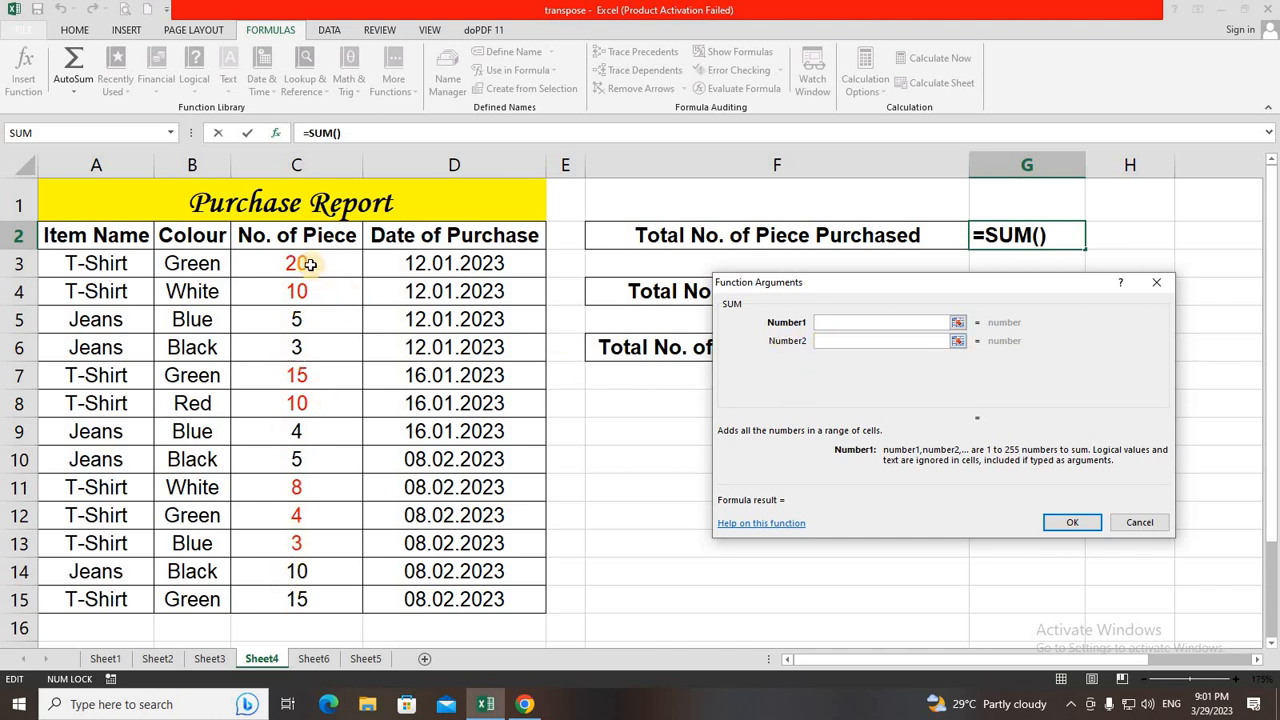
left_click_drag(310, 264, 300, 600)
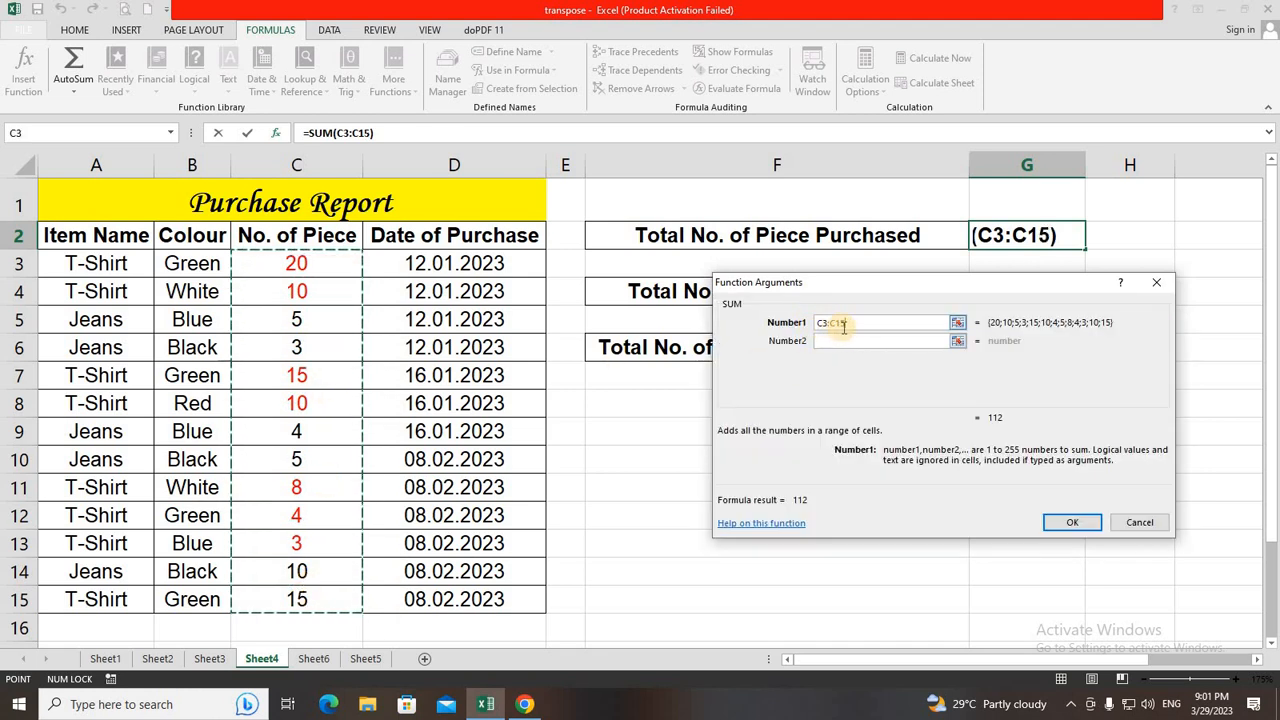
left_click(1069, 524)
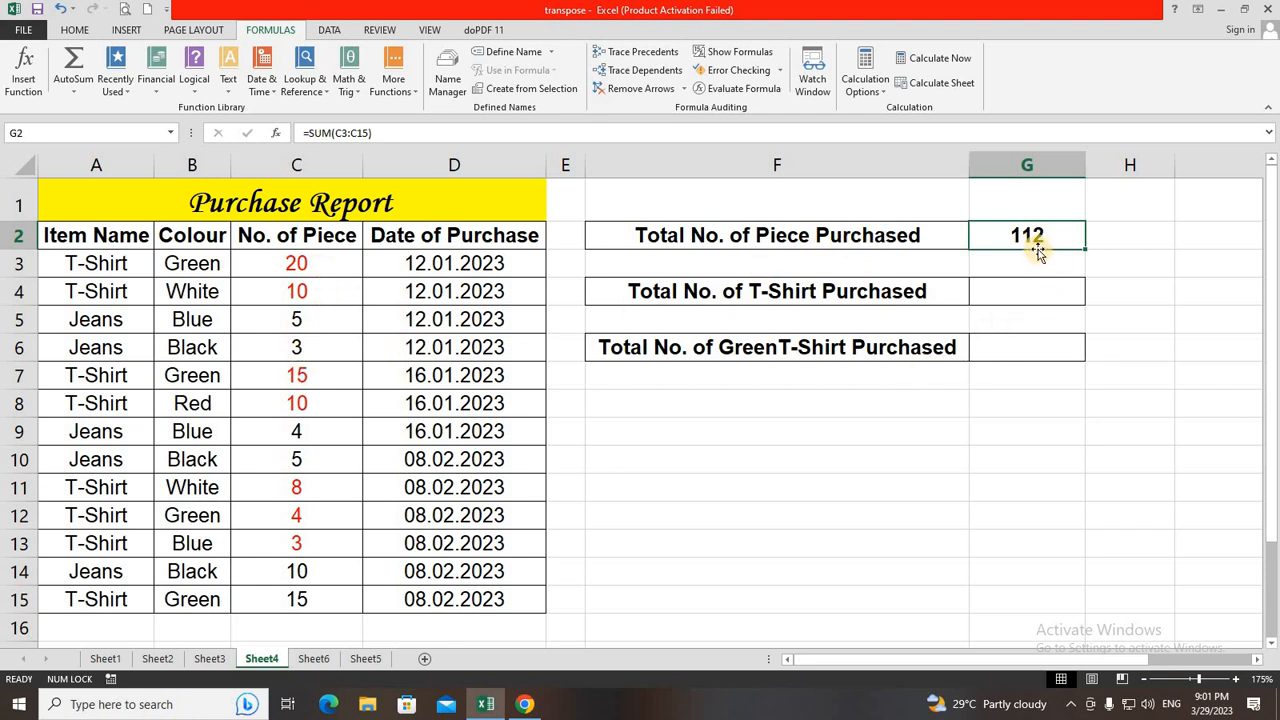
Step: Start a SUMIF function in G4, beside Total No. of T-Shirt Purchased, with A2:D15 as the range
left_click(1000, 292)
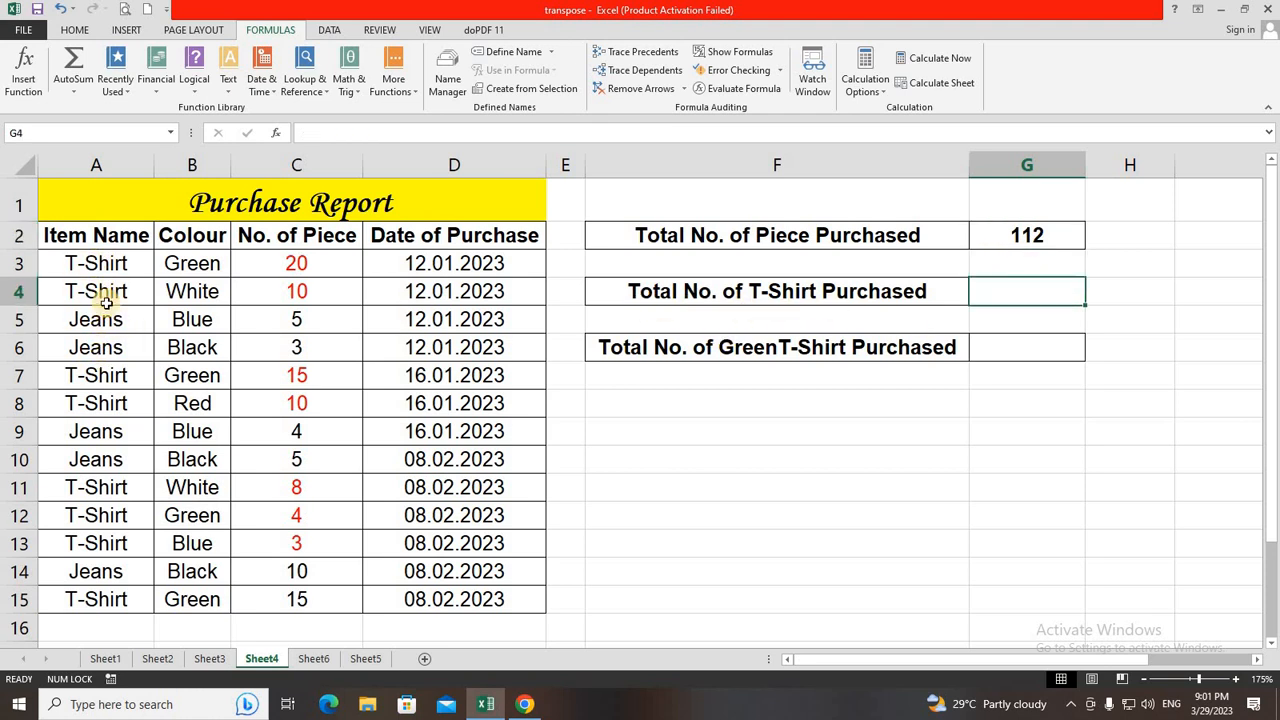
left_click(105, 265)
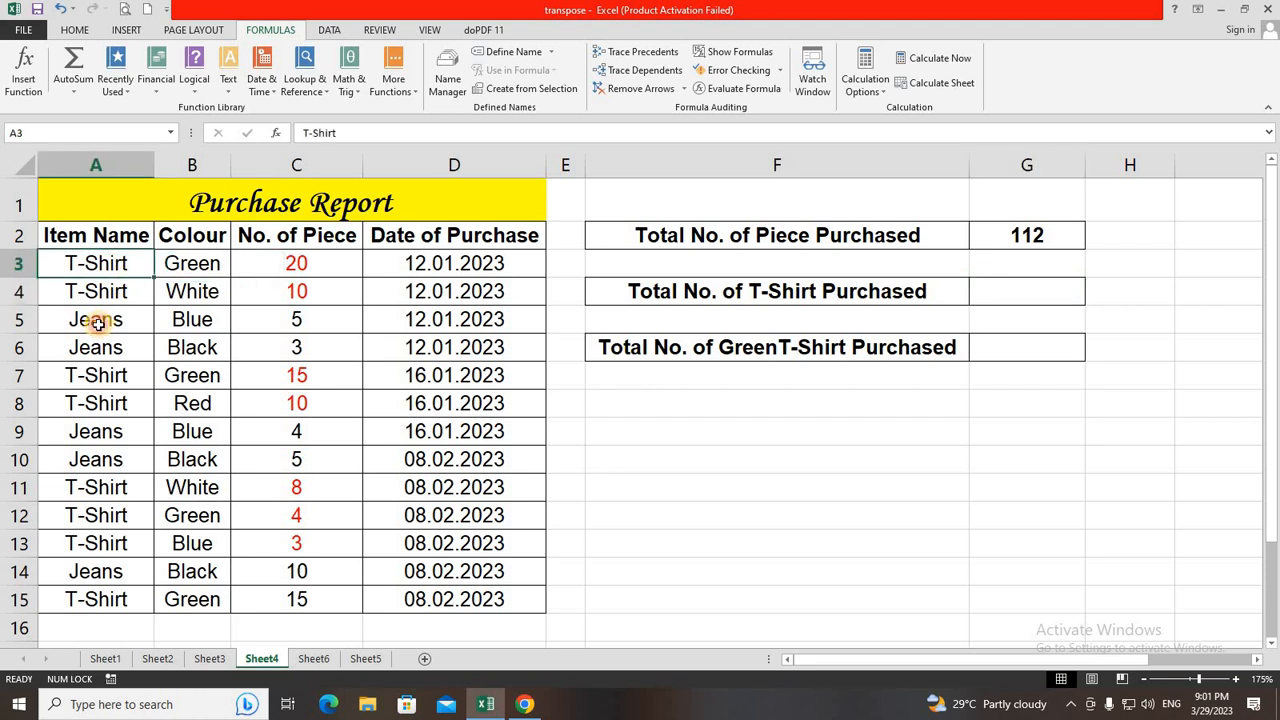
left_click(97, 322)
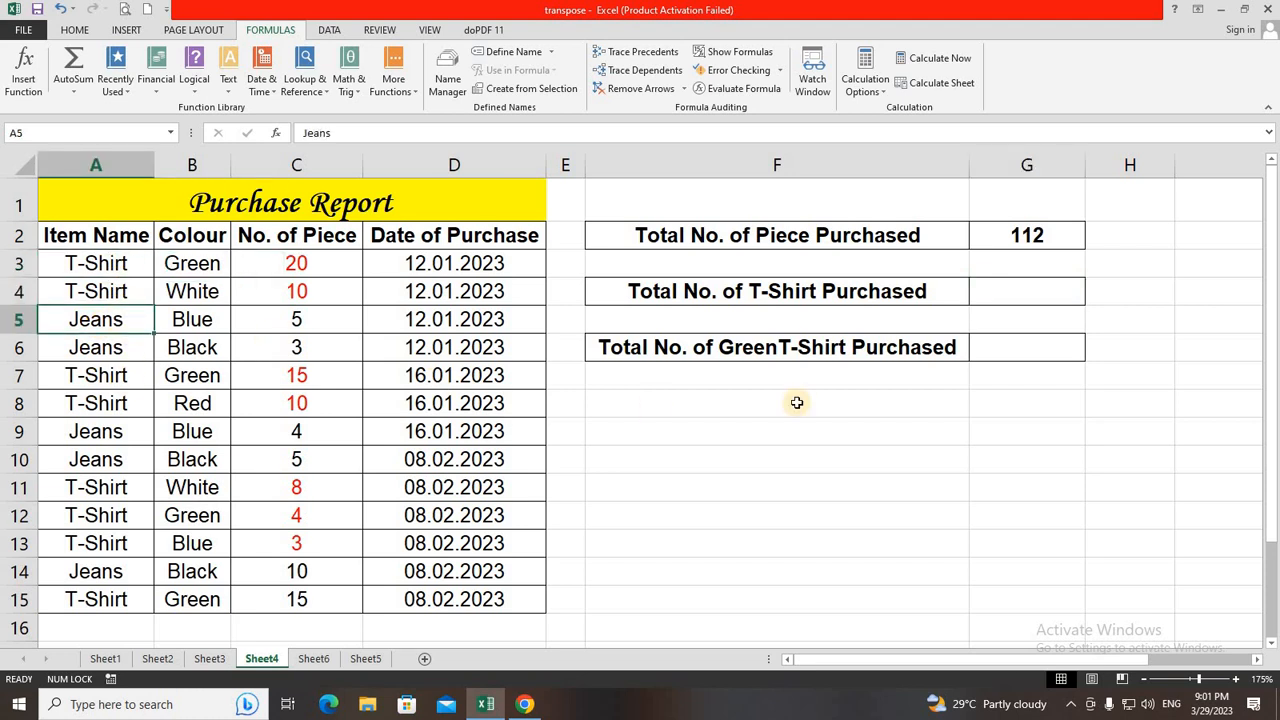
left_click(1000, 293)
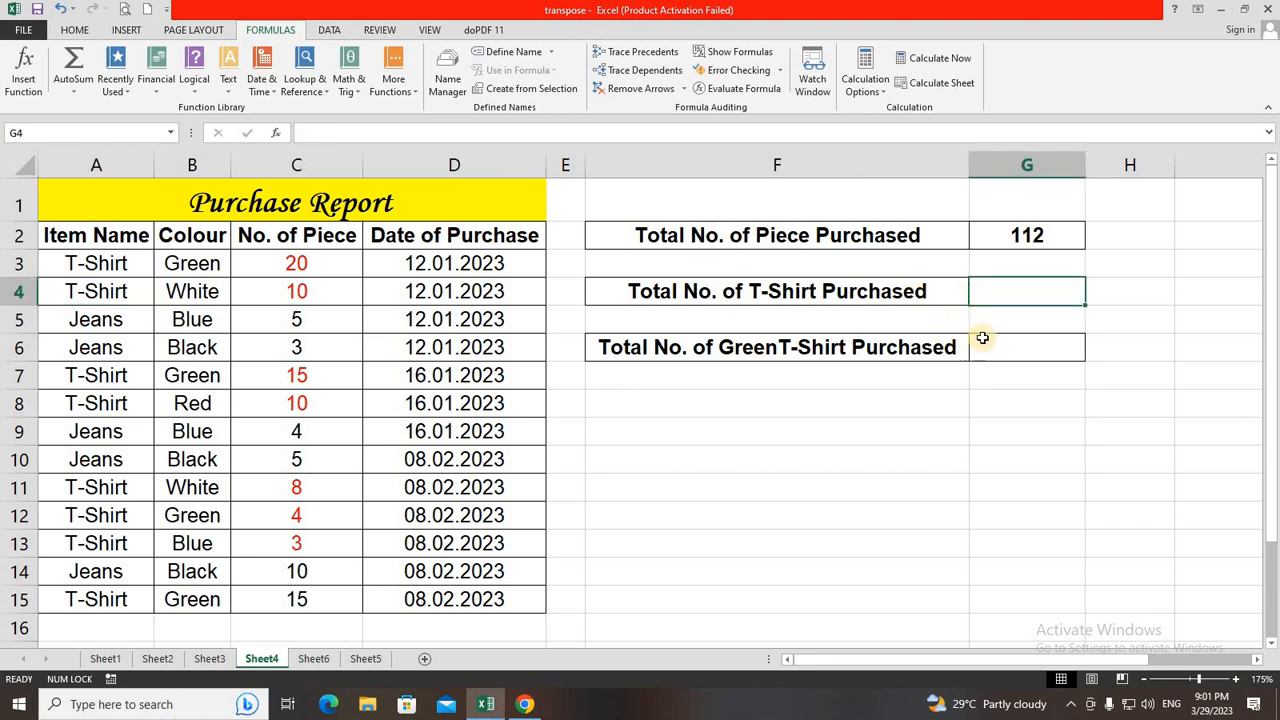
left_click(360, 100)
scroll(420, 430, "down", 10)
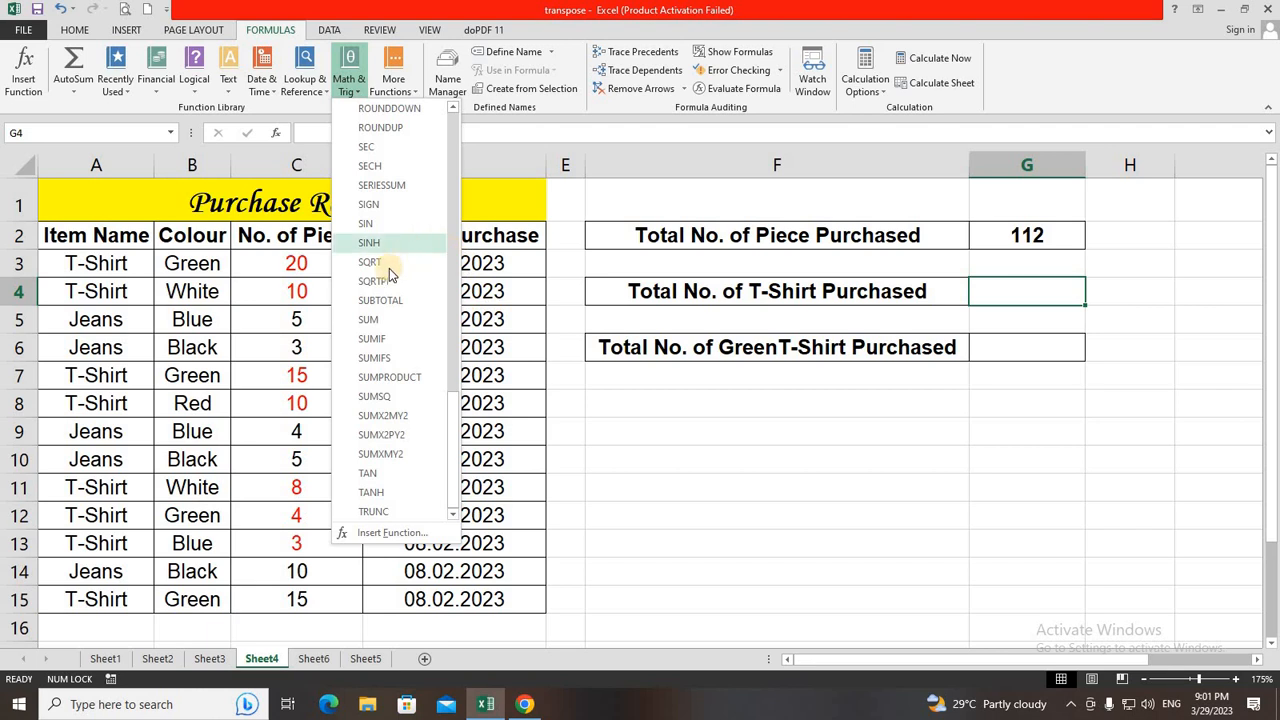
left_click(369, 339)
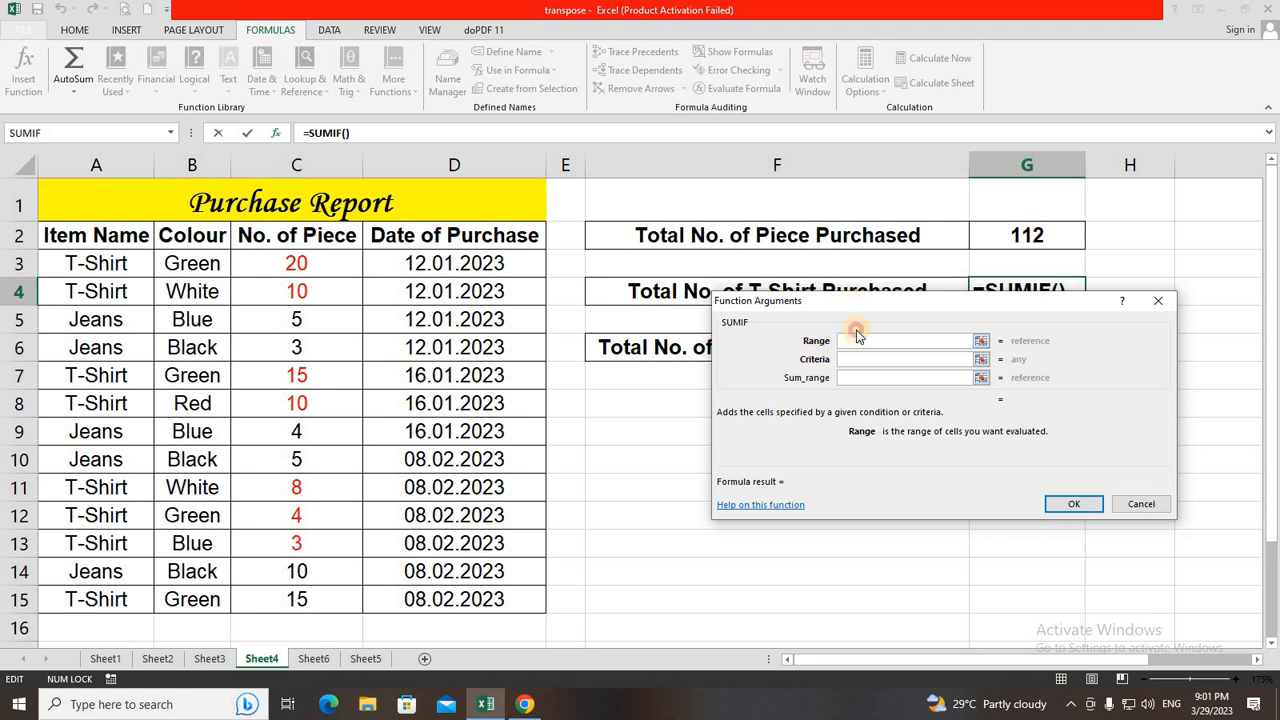
left_click_drag(758, 306, 686, 360)
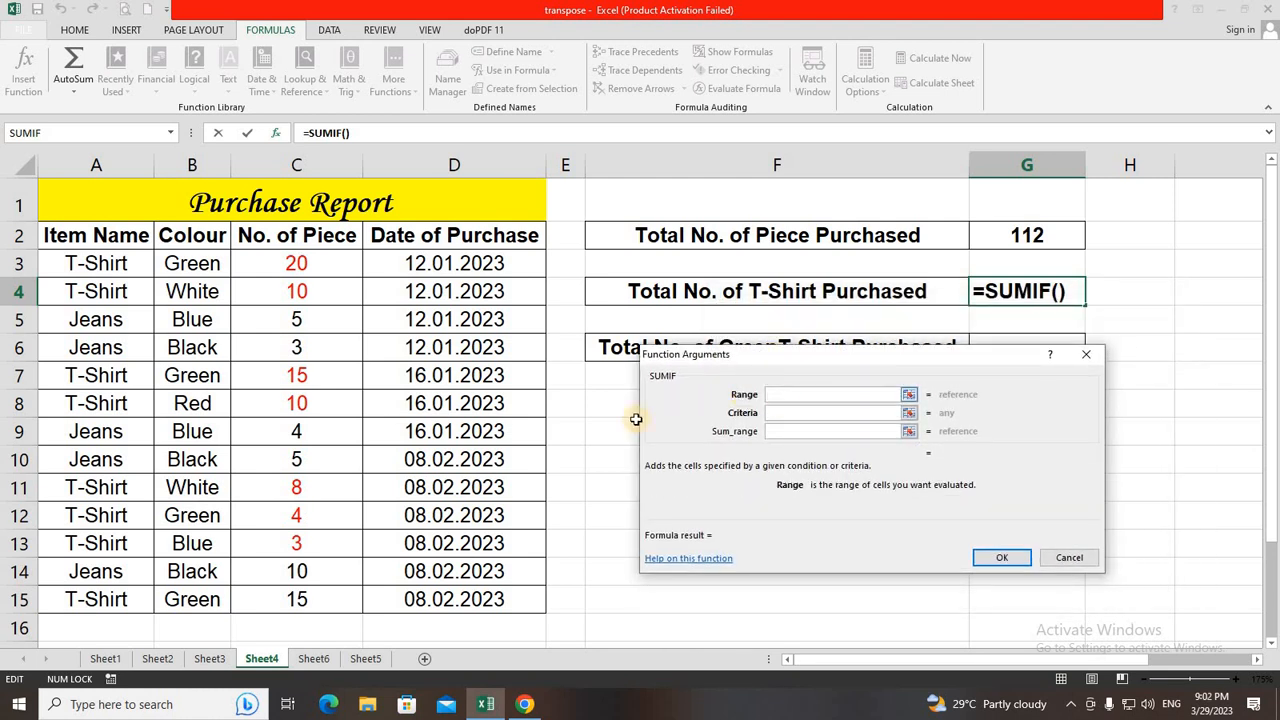
left_click_drag(90, 240, 341, 587)
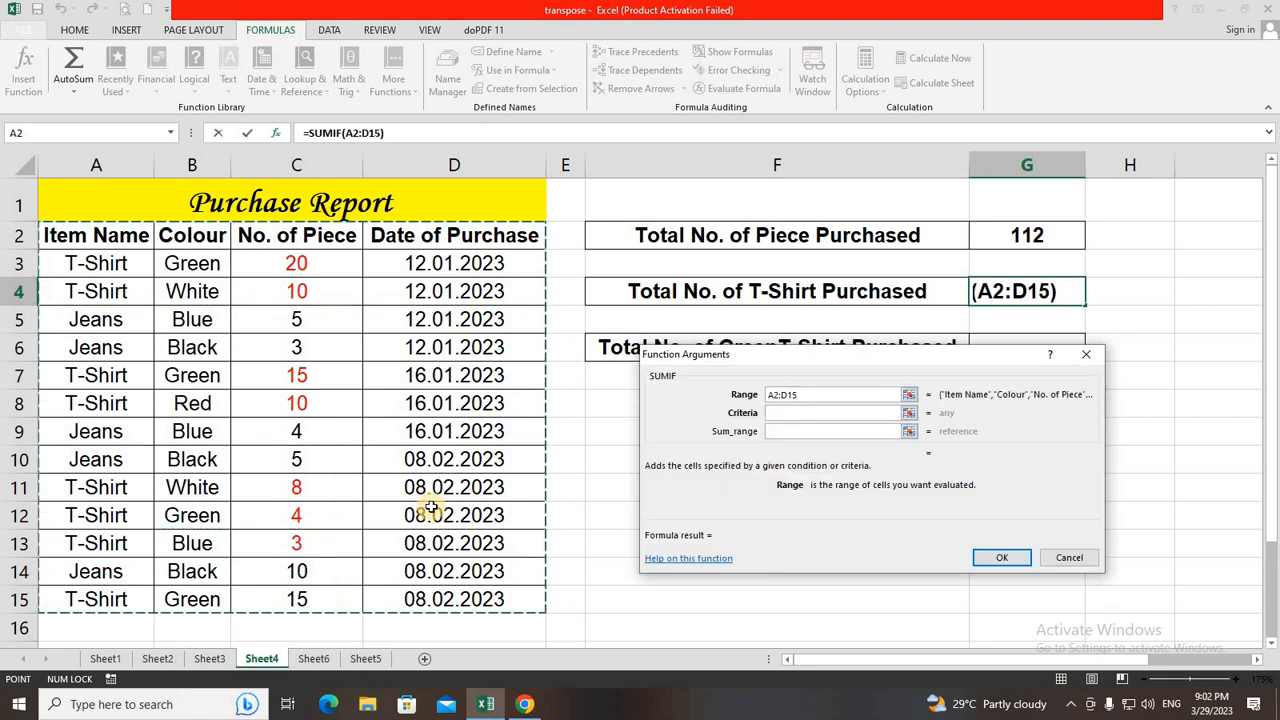
Step: Complete the SUMIF in G4 with A3 (T-Shirt) as the criterion and C2:C15 as the sum range
left_click(772, 413)
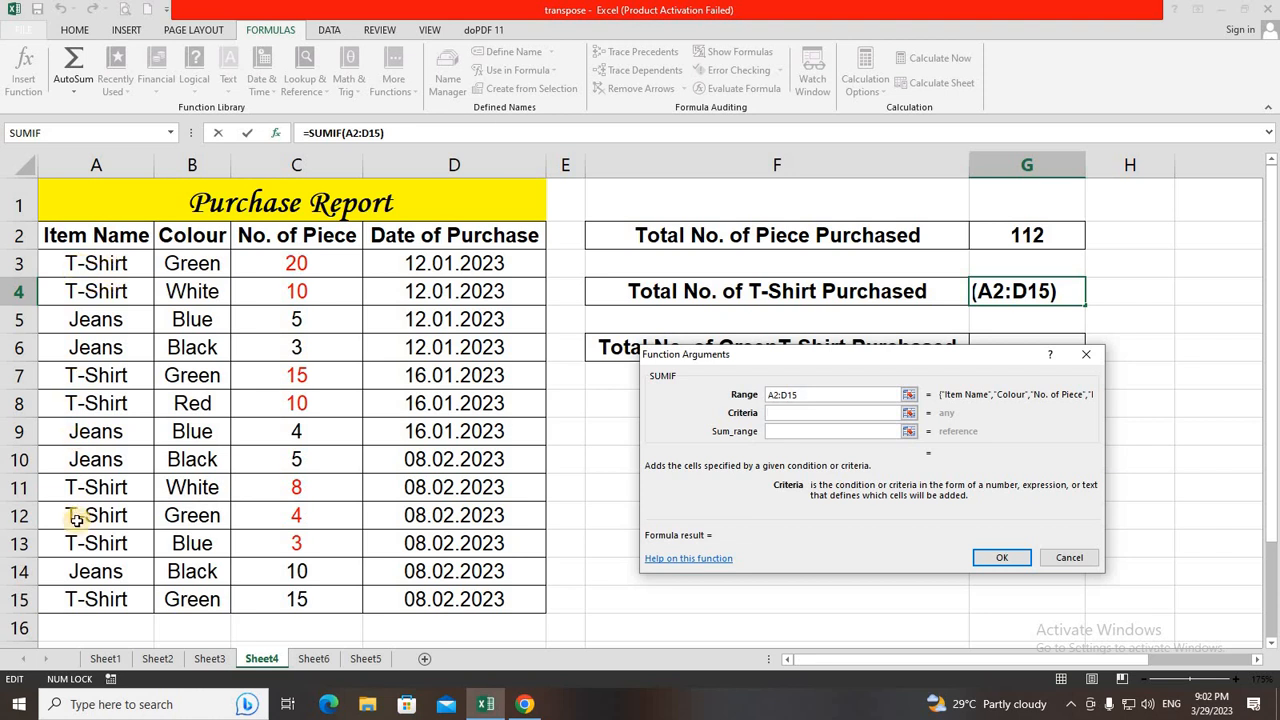
left_click(104, 265)
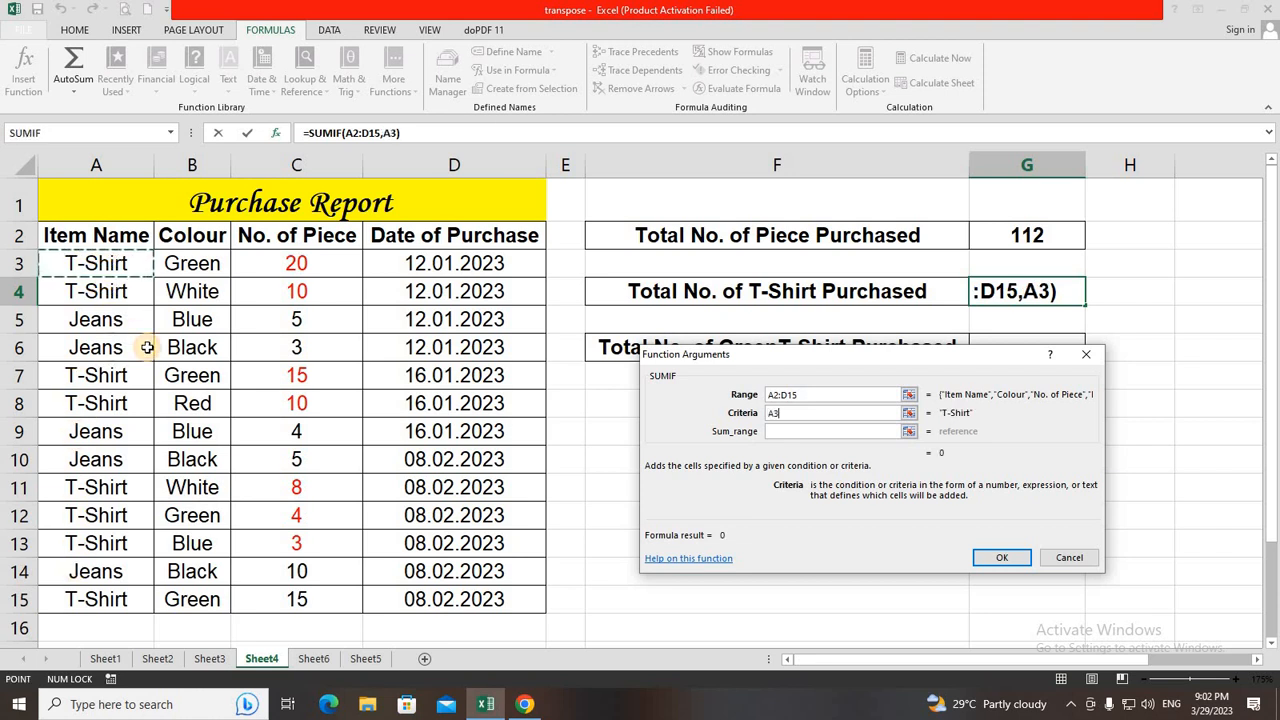
left_click(784, 432)
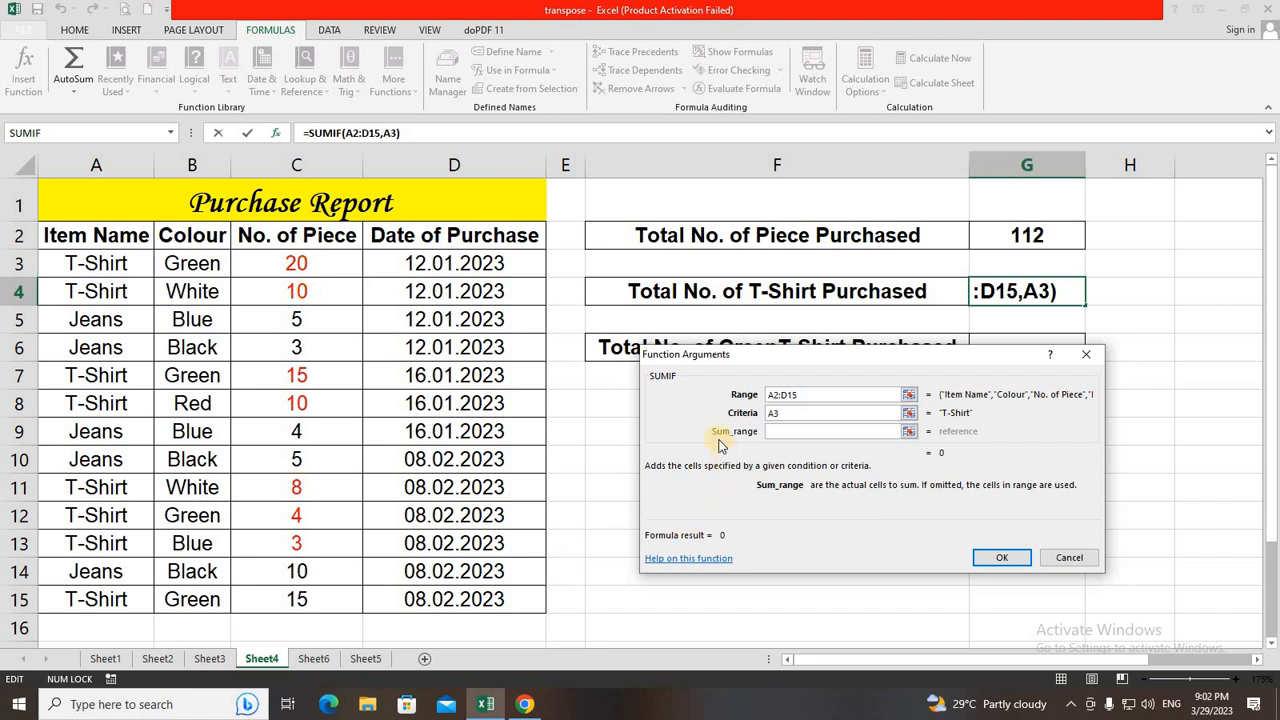
left_click_drag(325, 240, 325, 602)
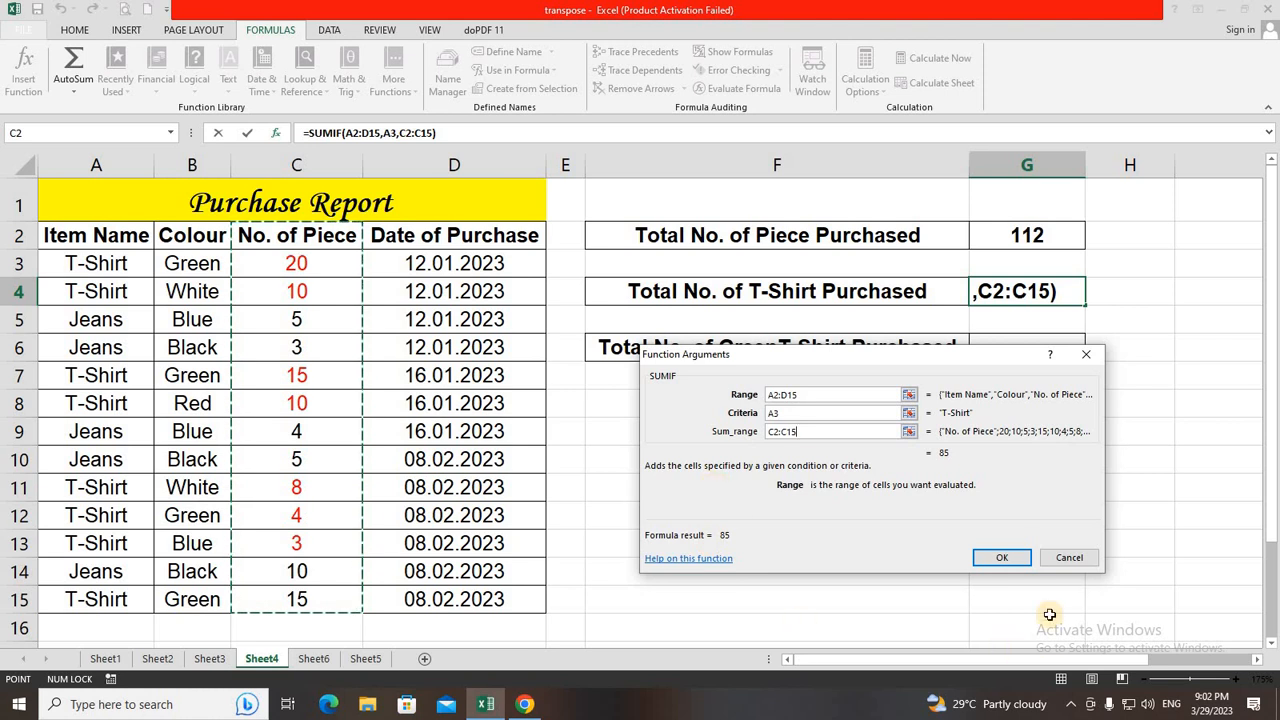
left_click(1000, 557)
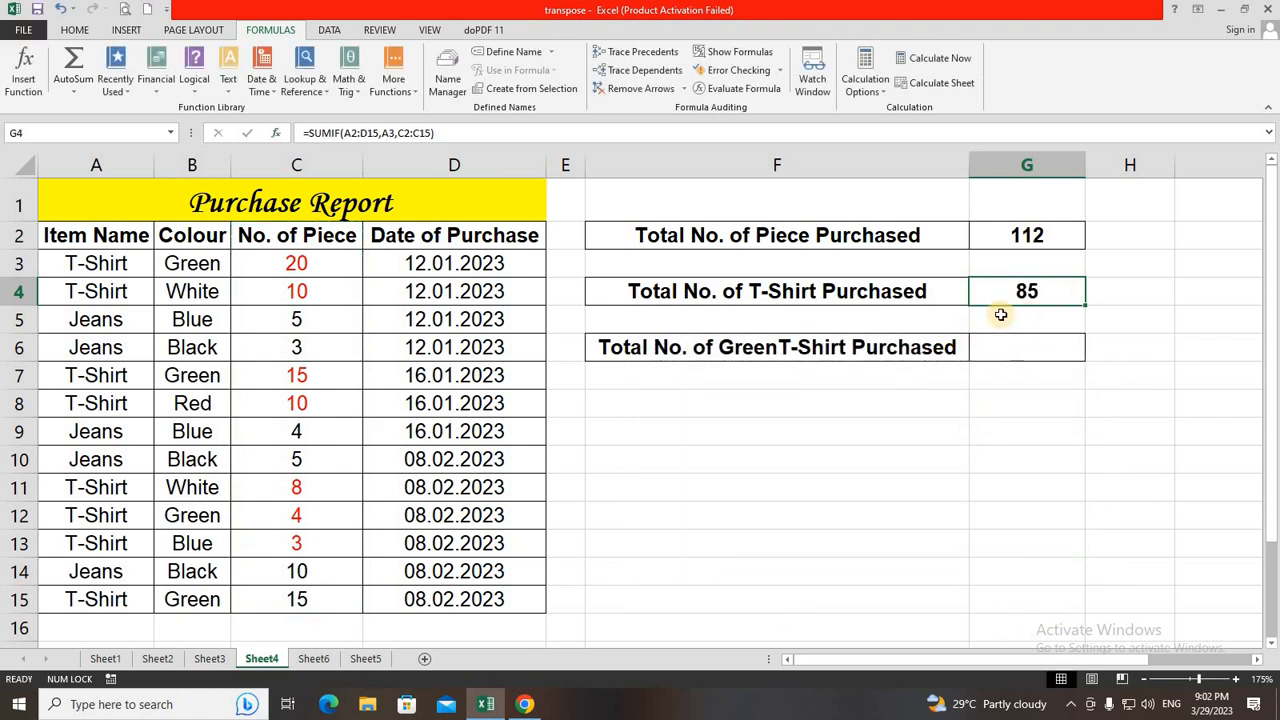
Step: Colour the No. of Piece value in C15 red, matching the other T-Shirt rows in the column
left_click(318, 266)
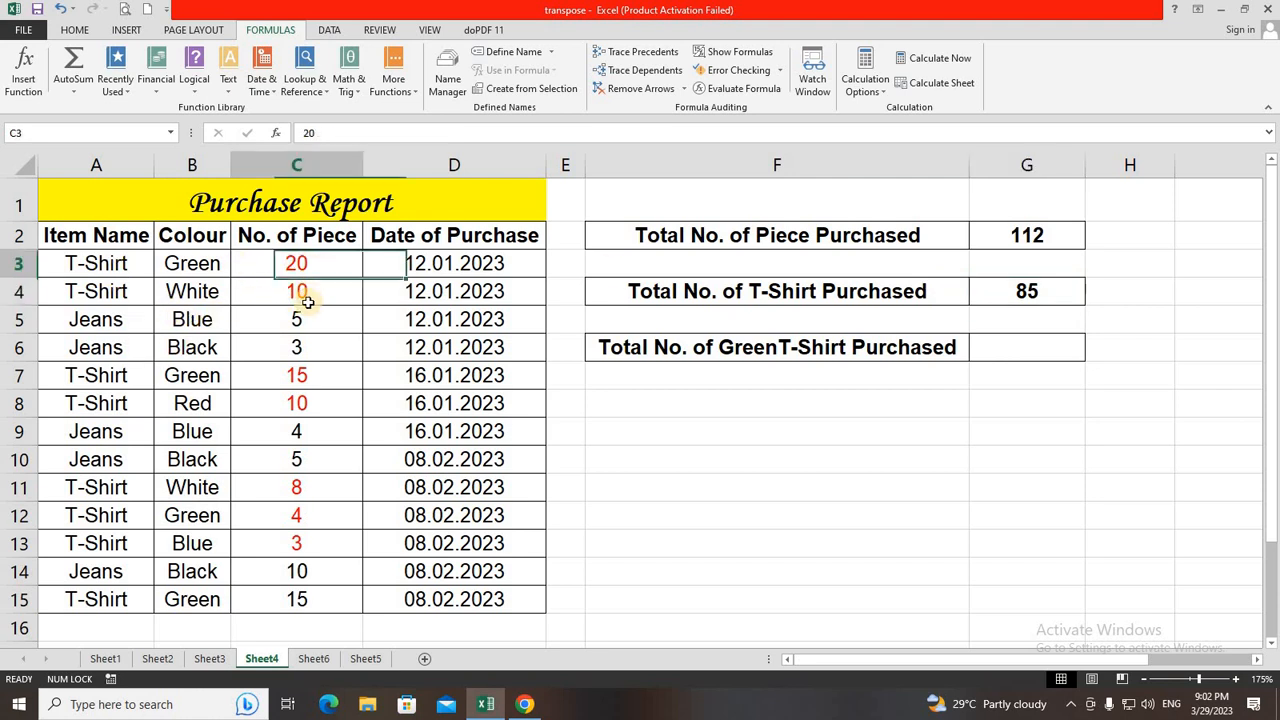
left_click(305, 296)
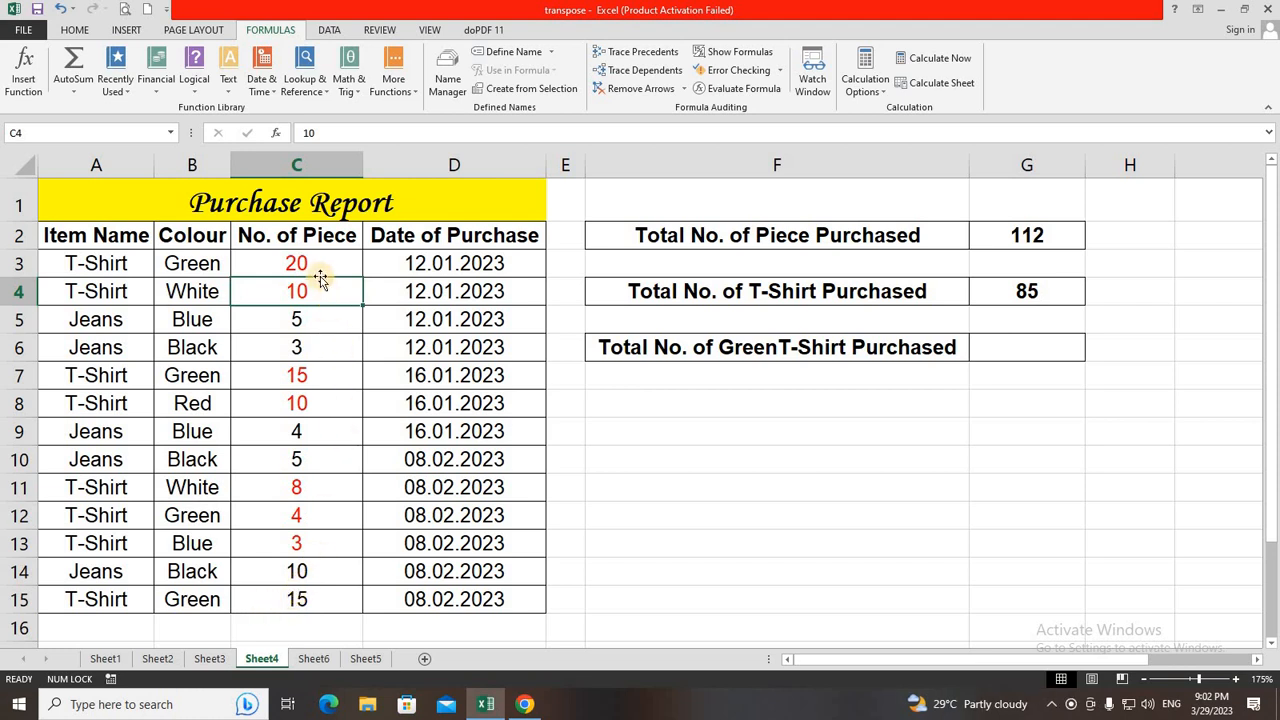
left_click(300, 598)
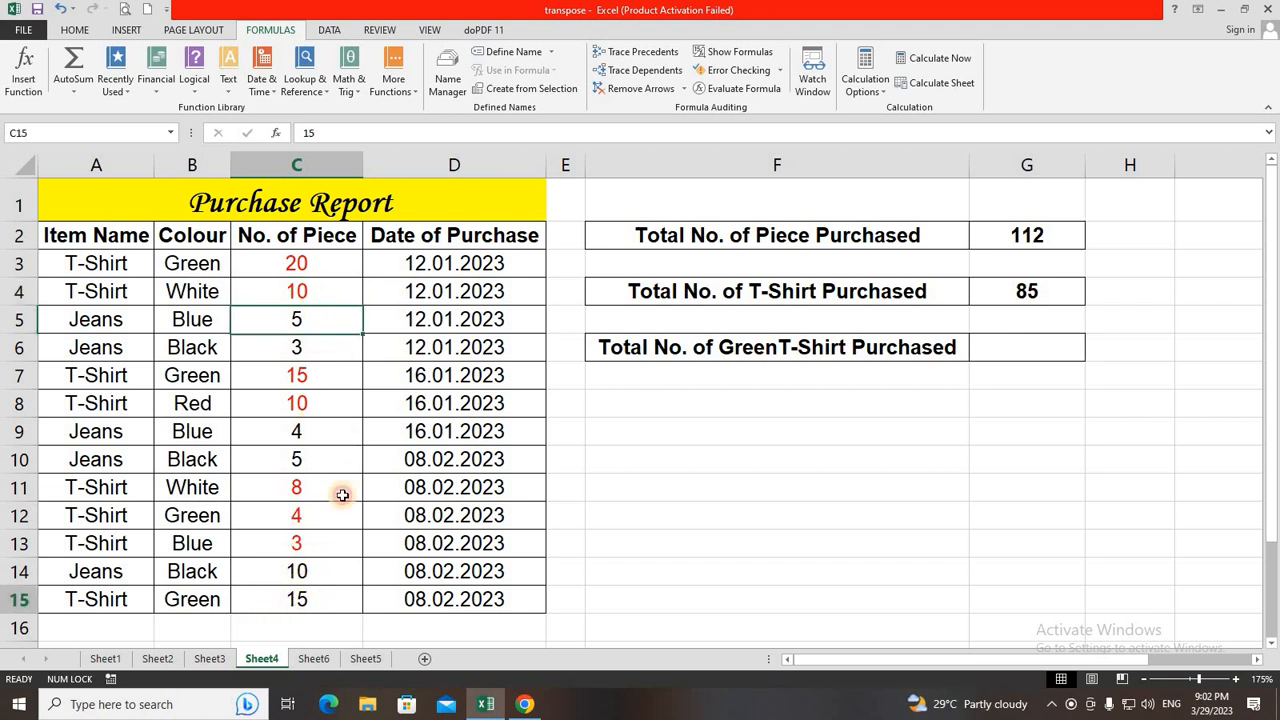
left_click(76, 30)
left_click(268, 84)
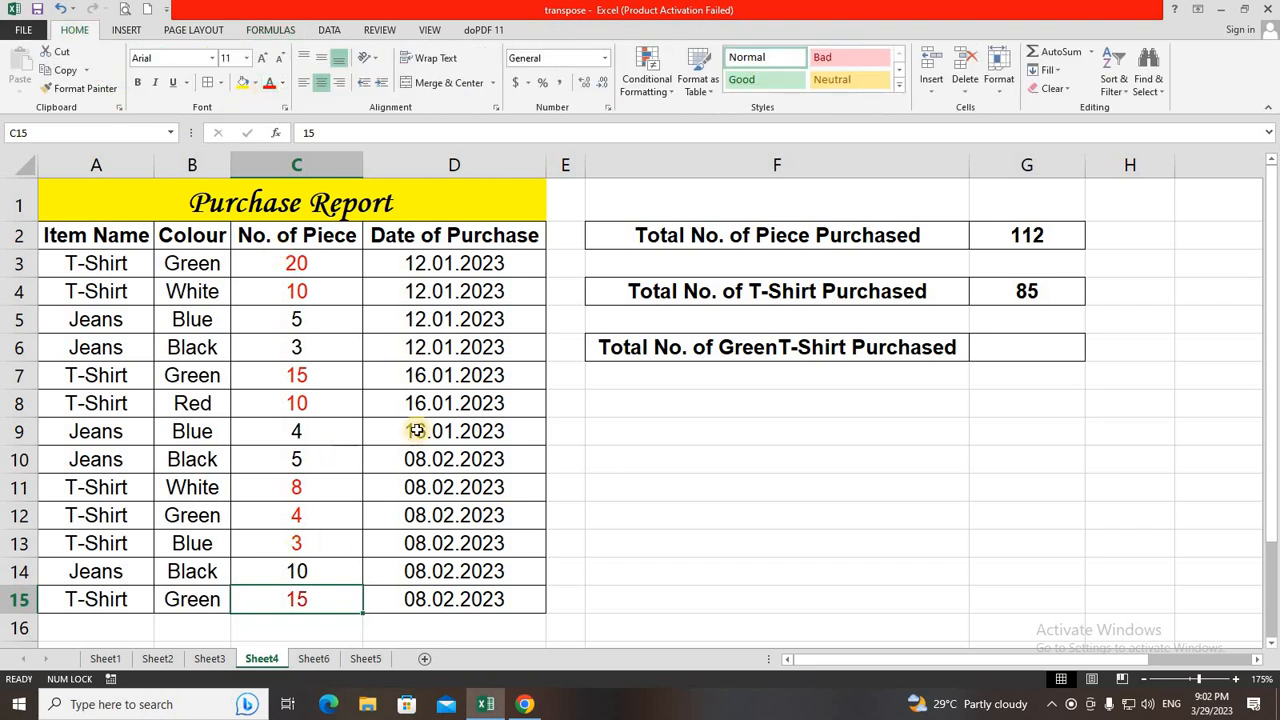
Step: Review the T-Shirt SUMIF formula in G4 and compare its condition with the Green T-Shirt label beside G6
left_click(1012, 293)
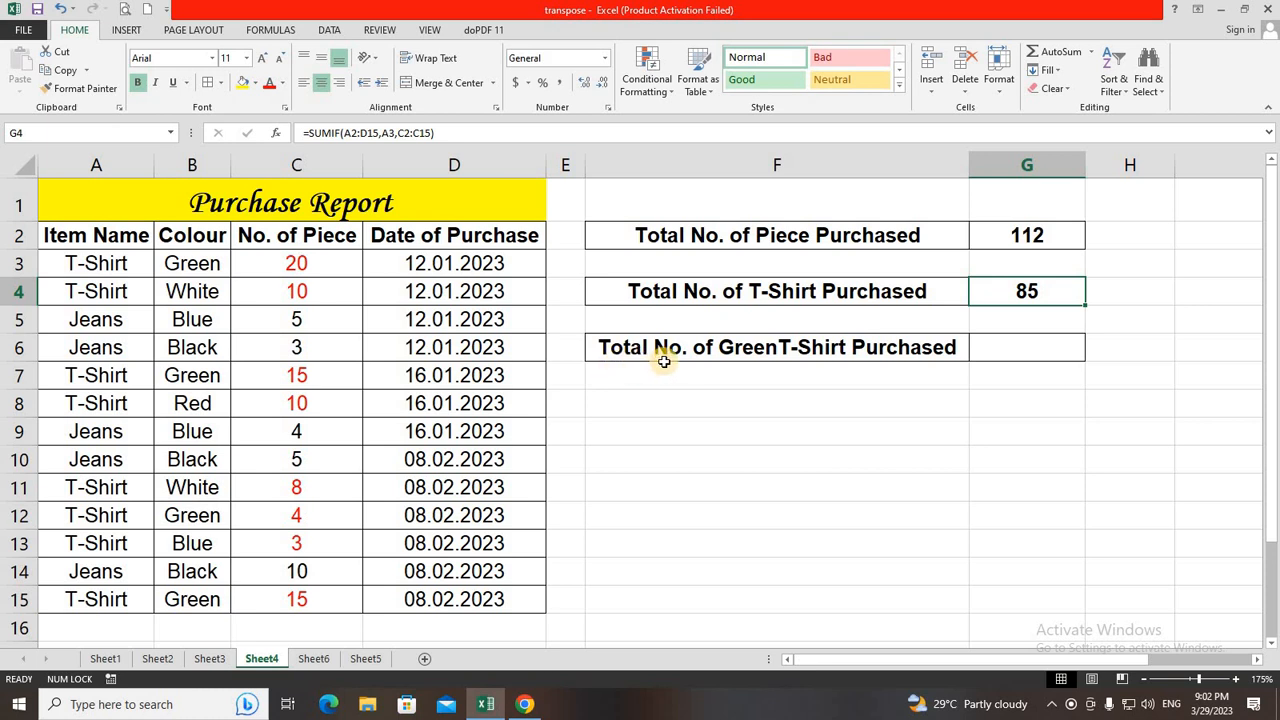
left_click(1012, 352)
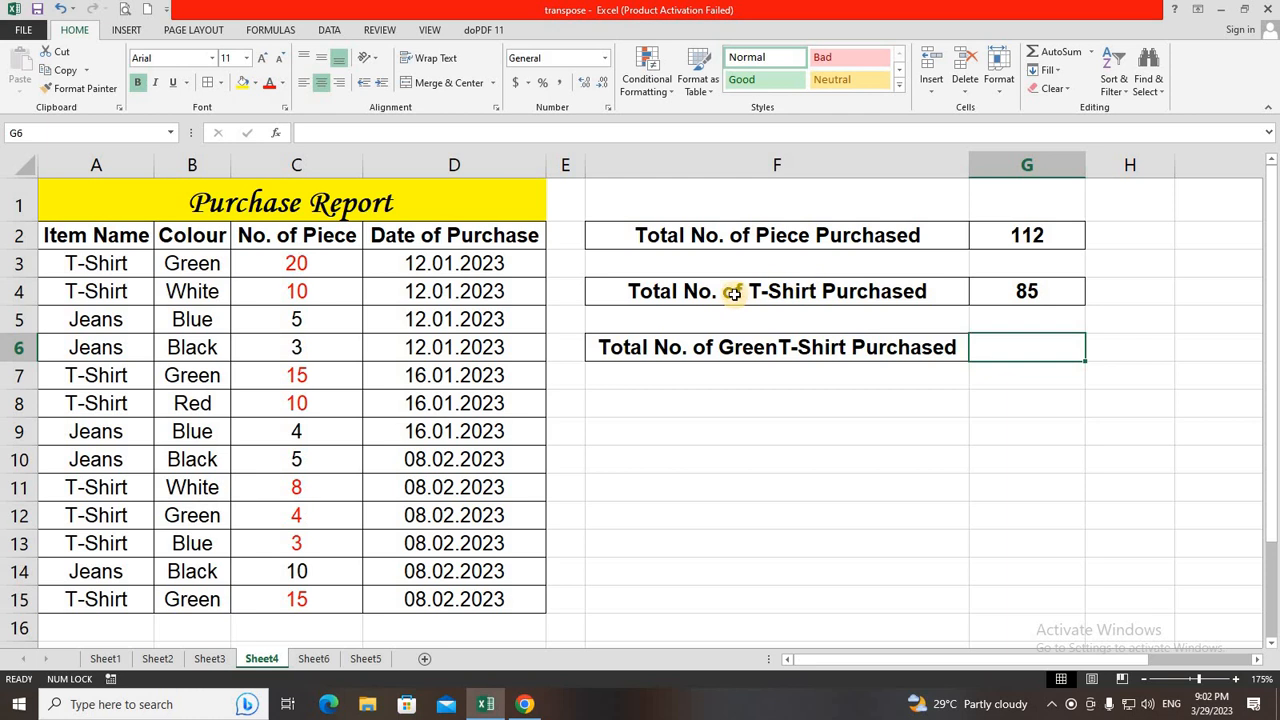
left_click(1021, 290)
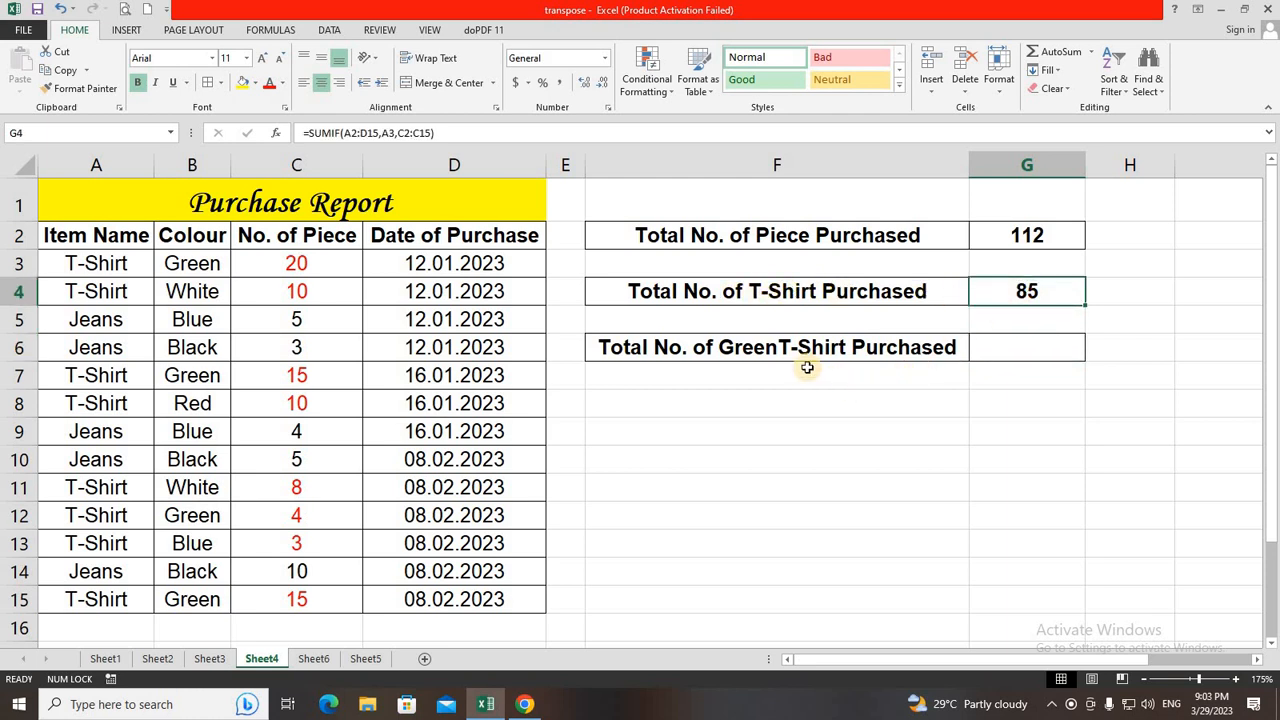
left_click(986, 350)
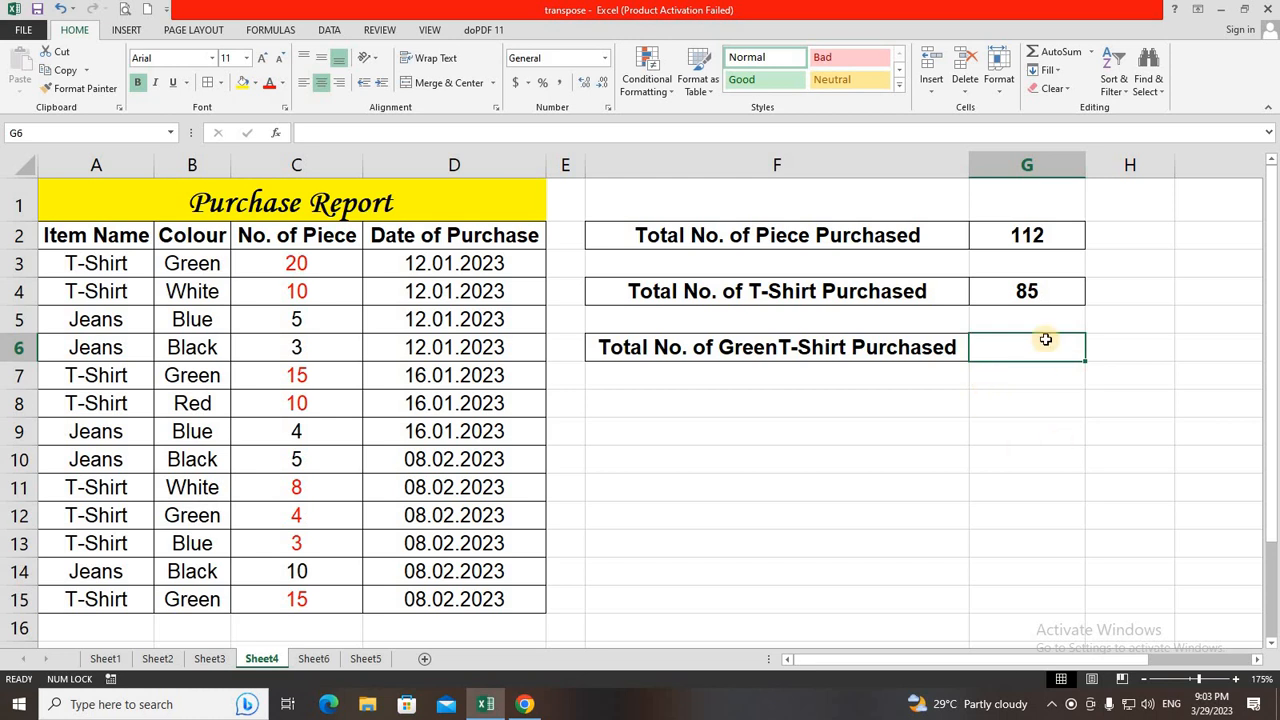
left_click(1003, 428)
Step: Start a SUMIFS function in G6, beside Total No. of GreenT-Shirt Purchased, with C2:C15 as the sum range
left_click(1011, 346)
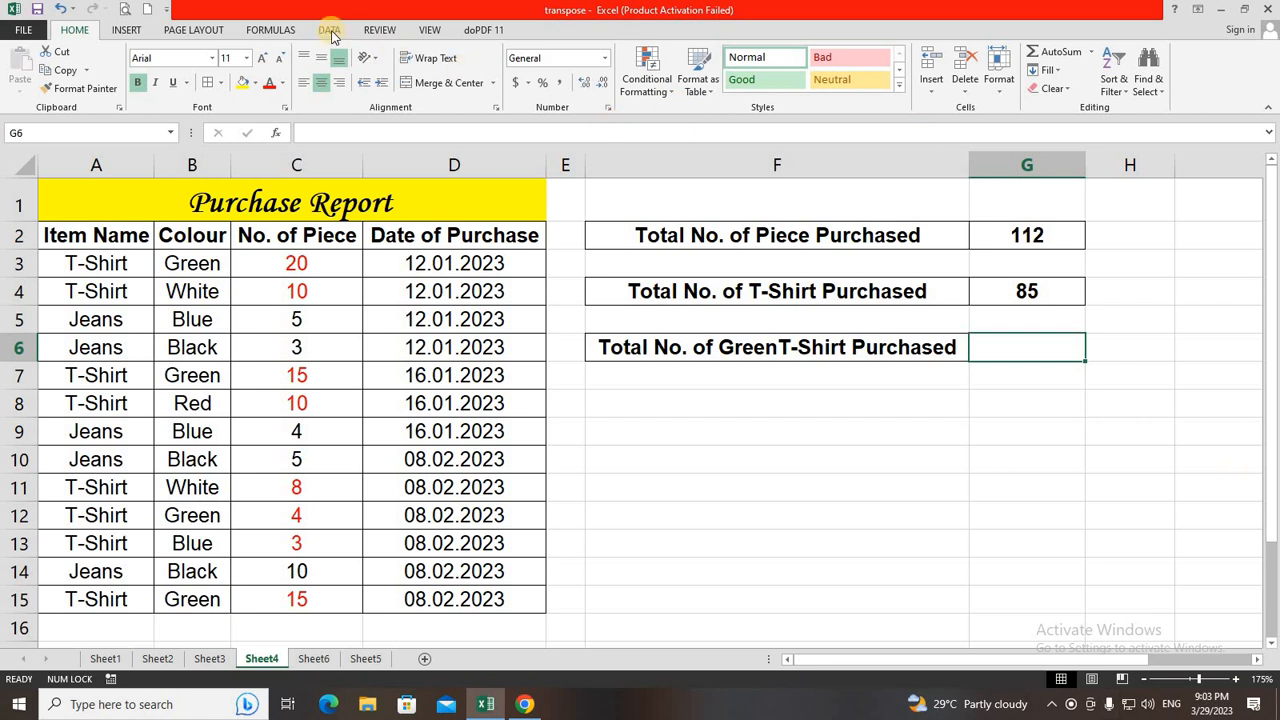
left_click(268, 29)
left_click(352, 90)
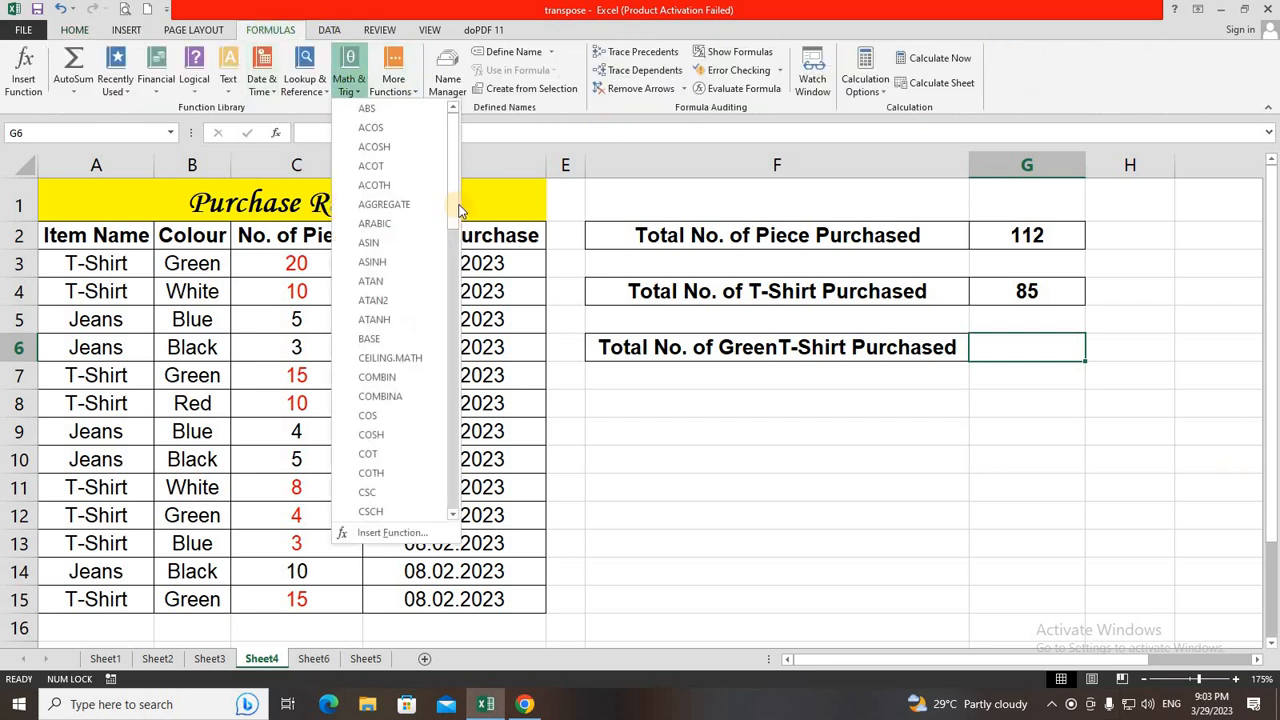
scroll(428, 470, "down", 15)
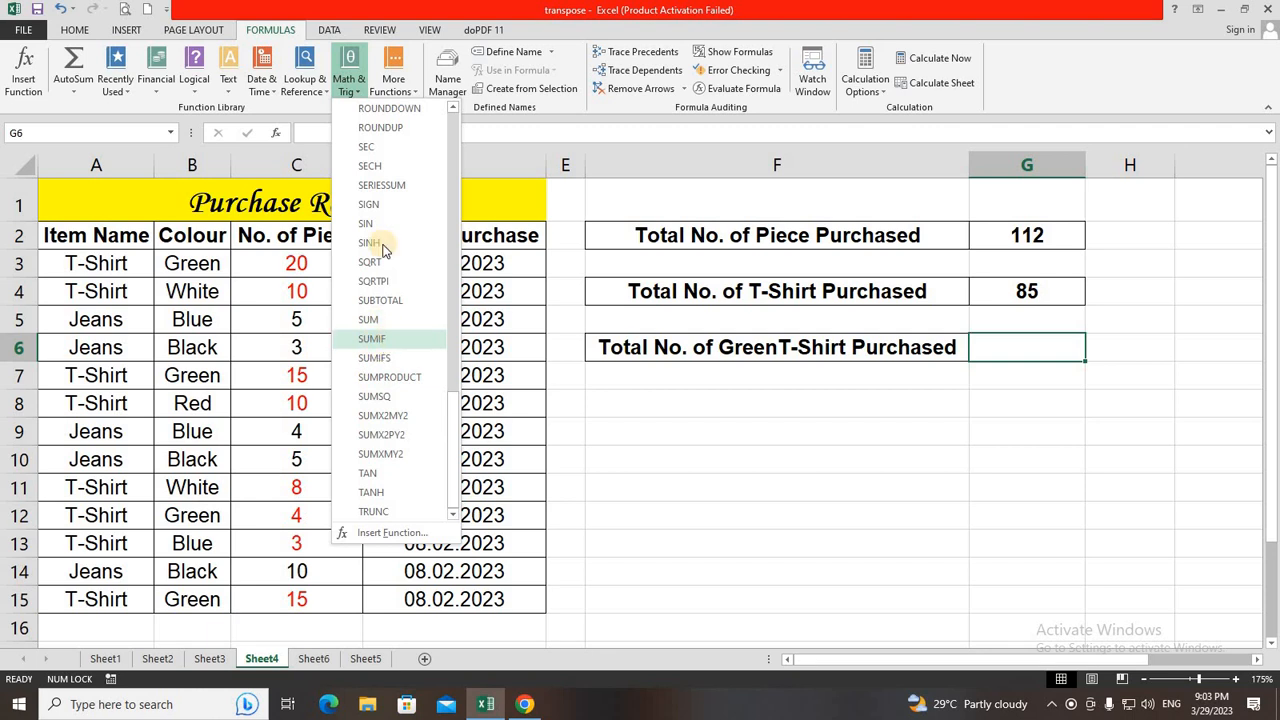
left_click(389, 358)
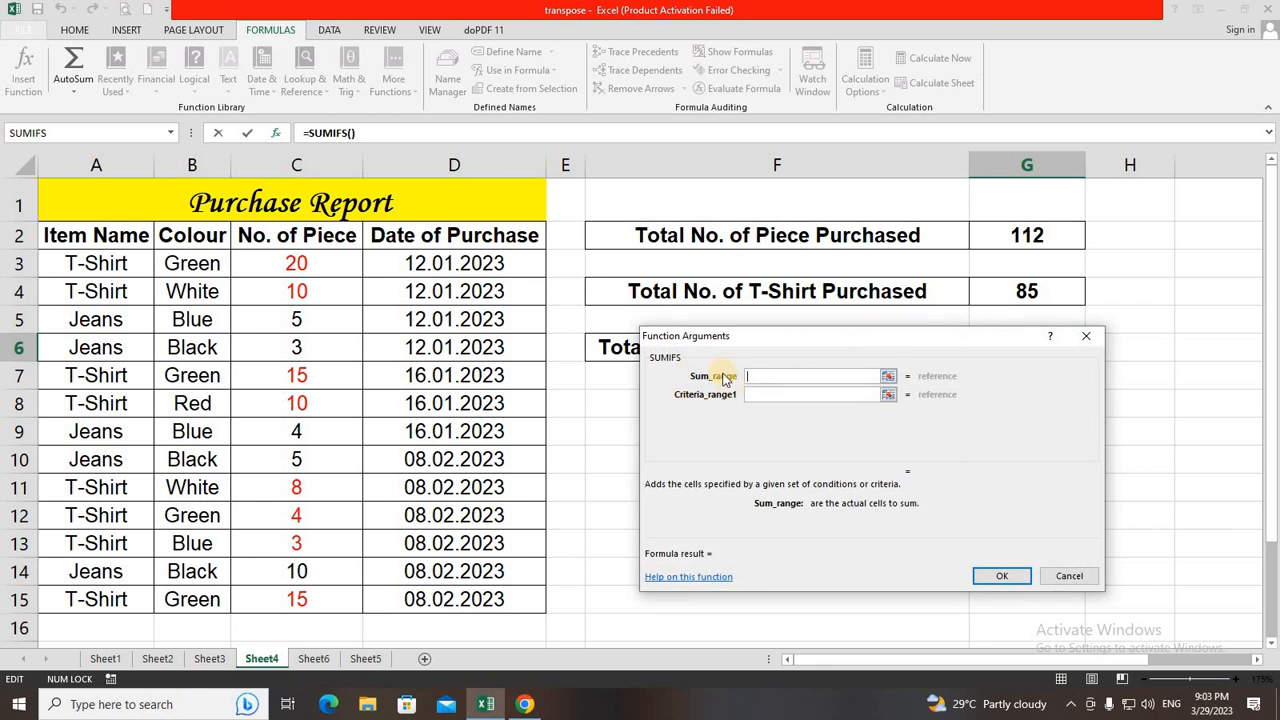
left_click_drag(762, 340, 806, 388)
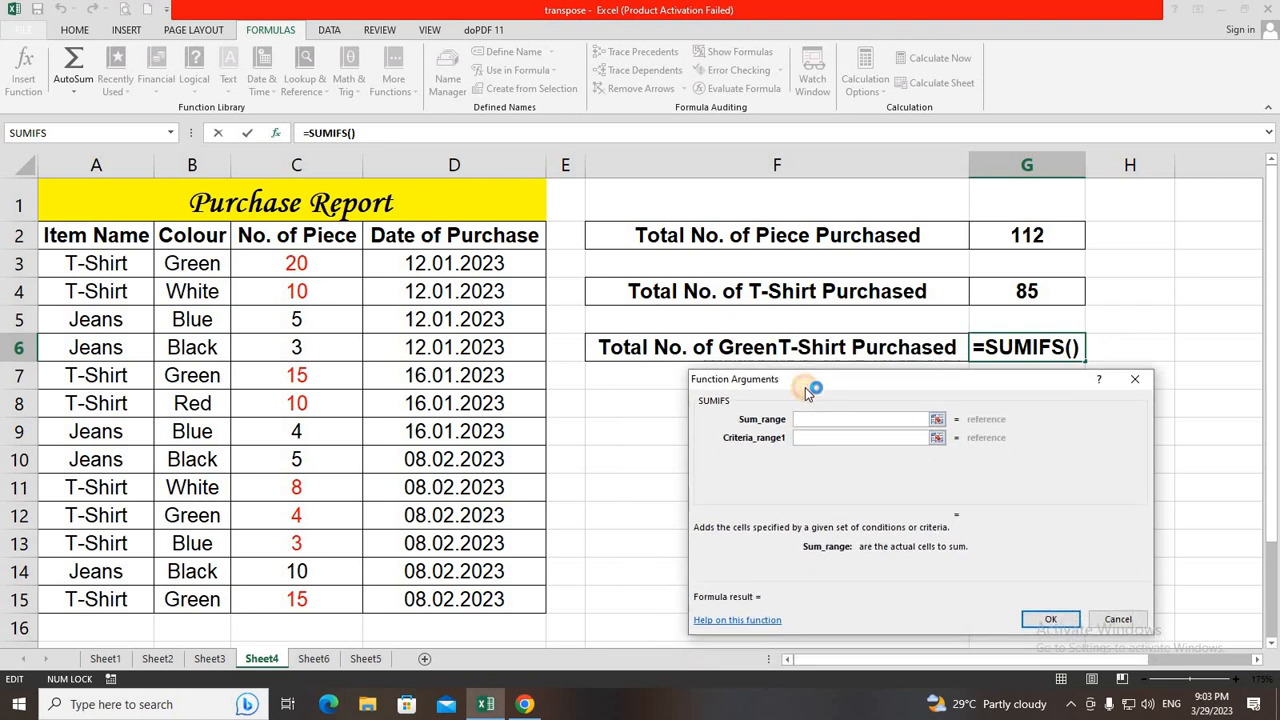
left_click(807, 424)
left_click_drag(317, 242, 310, 600)
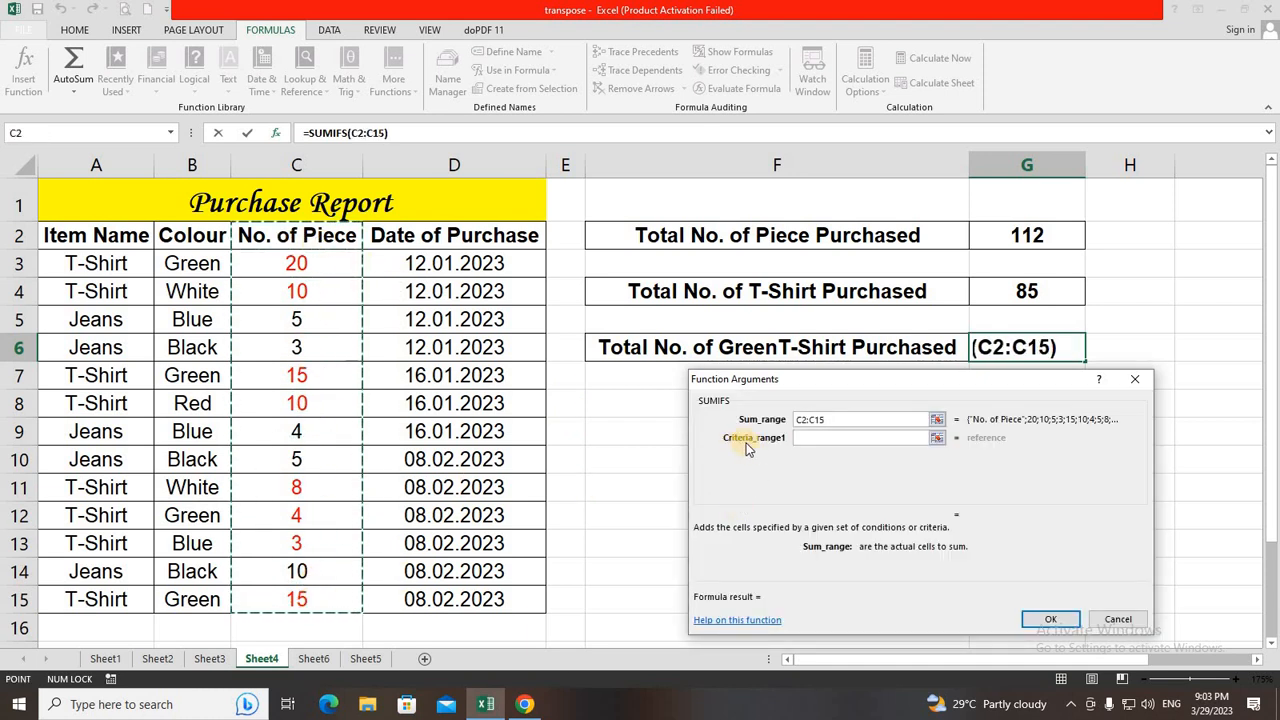
Step: Set the first SUMIFS condition to criteria range A2:A15 with A3 (T-Shirt) as the criterion
left_click(806, 440)
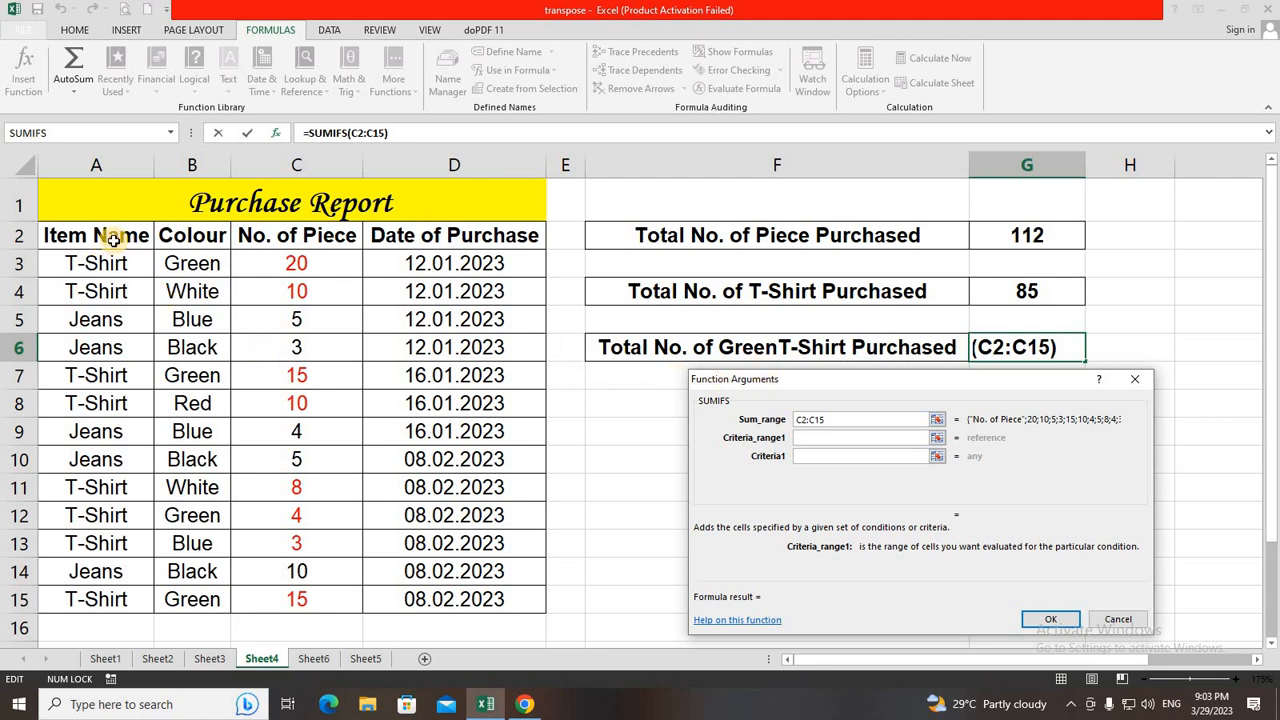
left_click_drag(113, 240, 100, 600)
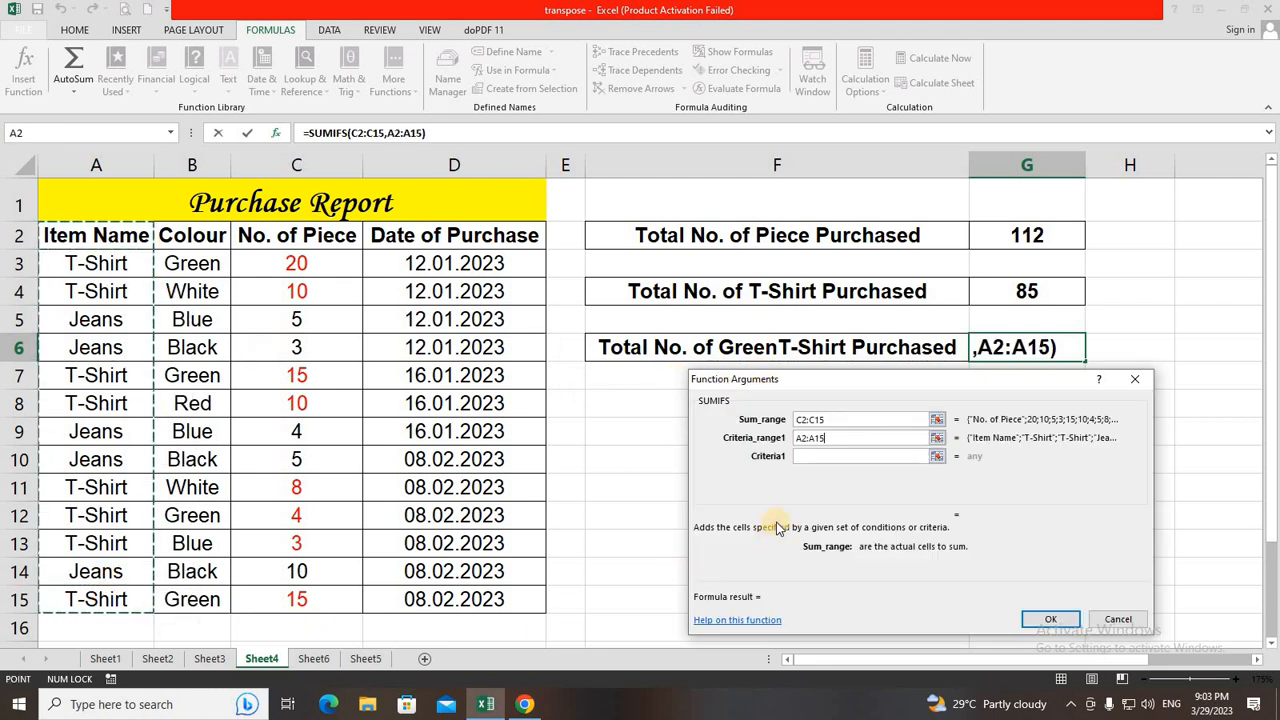
left_click(808, 456)
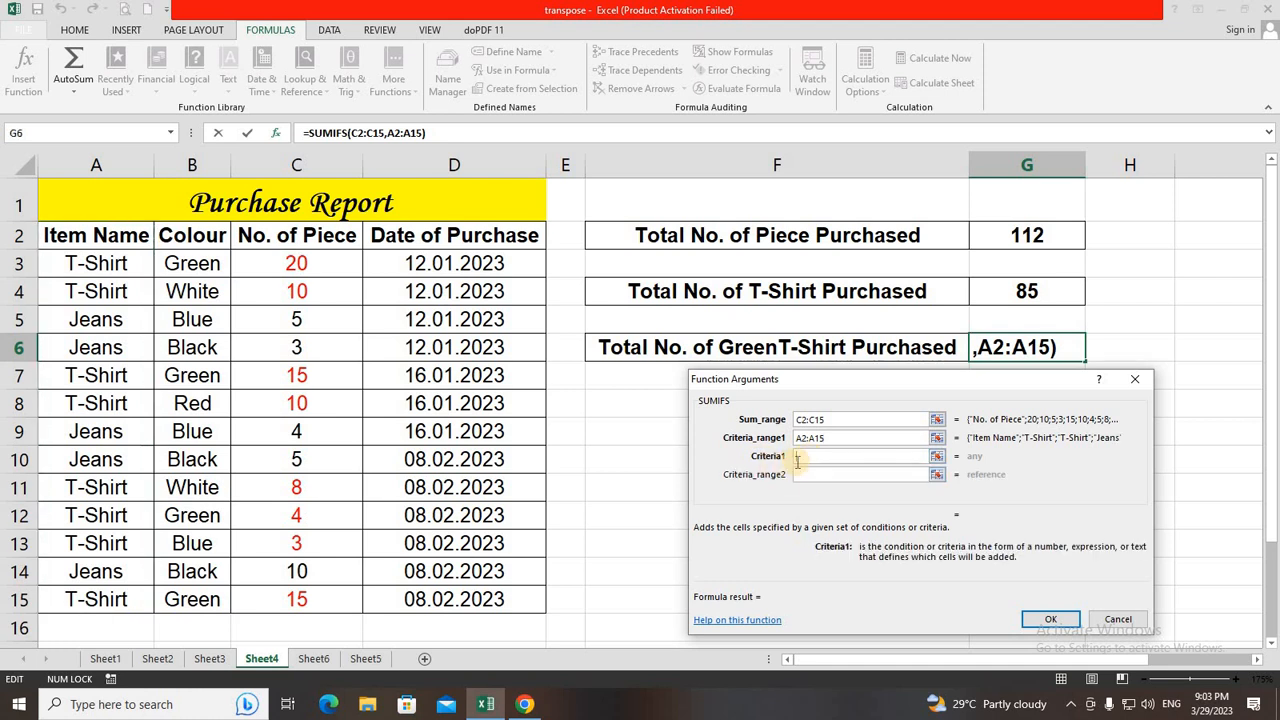
left_click(120, 266)
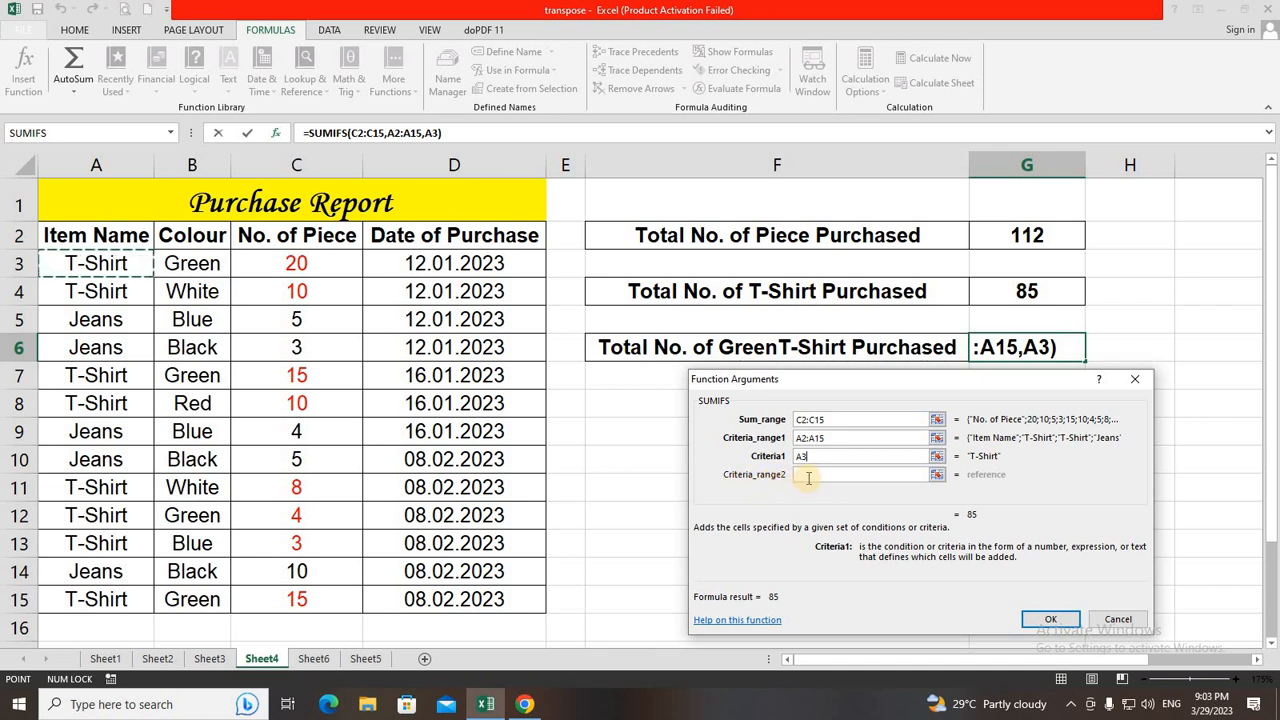
Step: Add a second SUMIFS condition in G6 with criteria range B2:B15 and criterion B3 (Green), and complete the formula
left_click(810, 476)
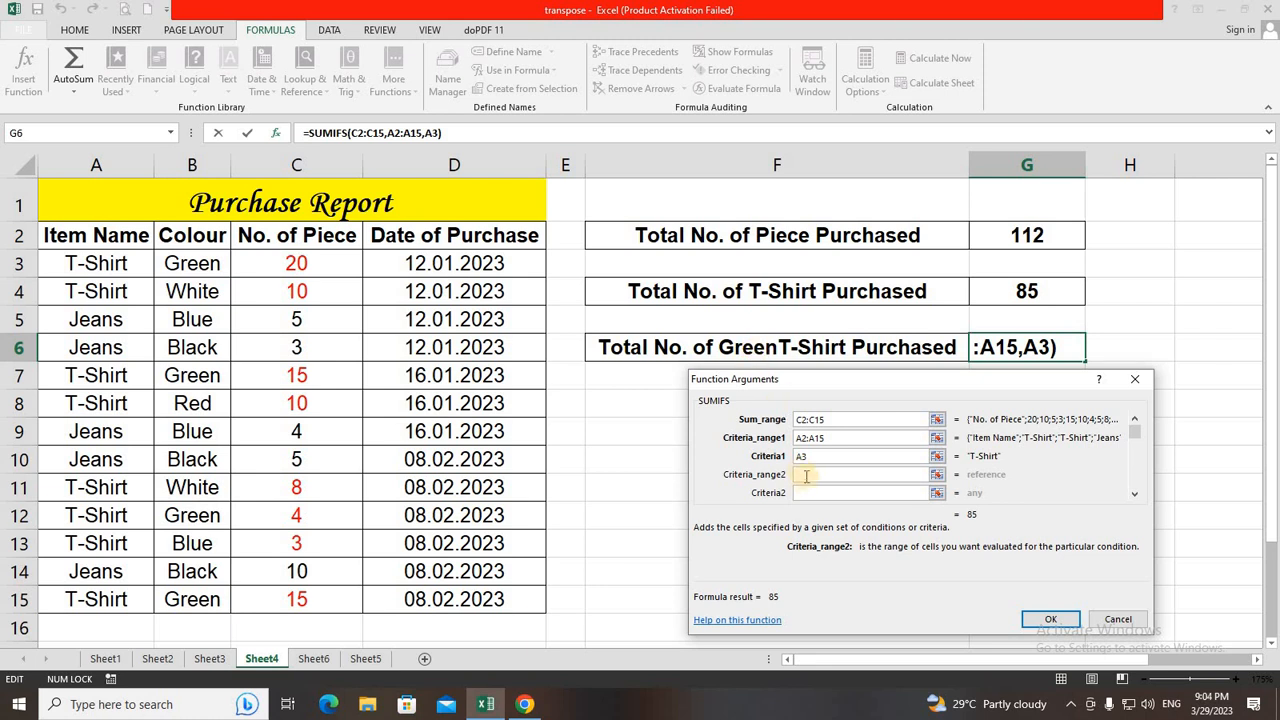
left_click_drag(200, 238, 200, 594)
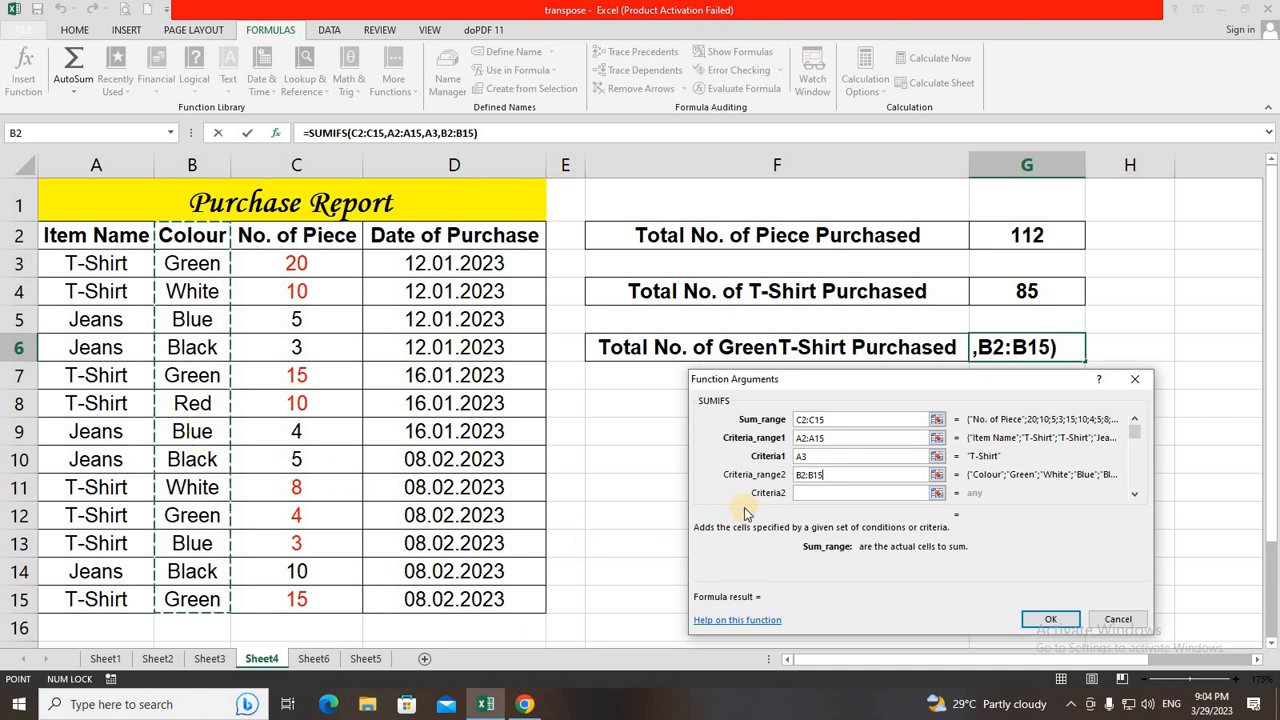
left_click(799, 492)
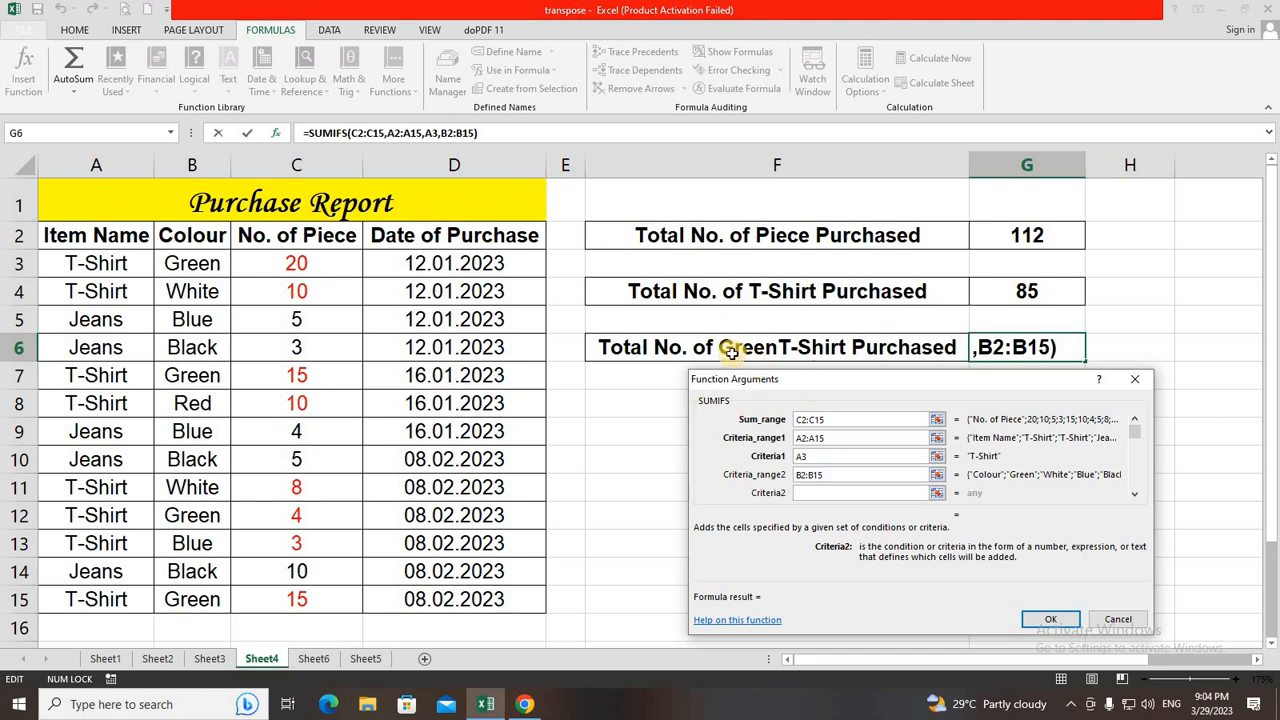
left_click(209, 263)
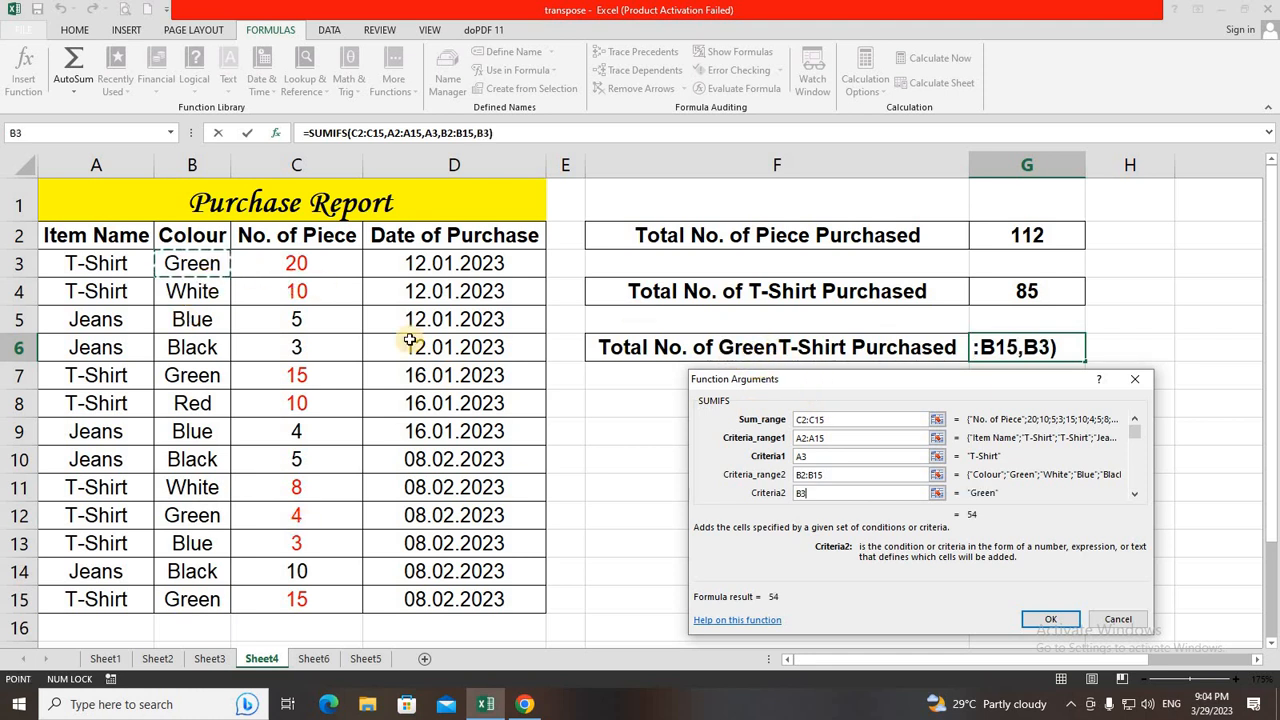
left_click(1047, 618)
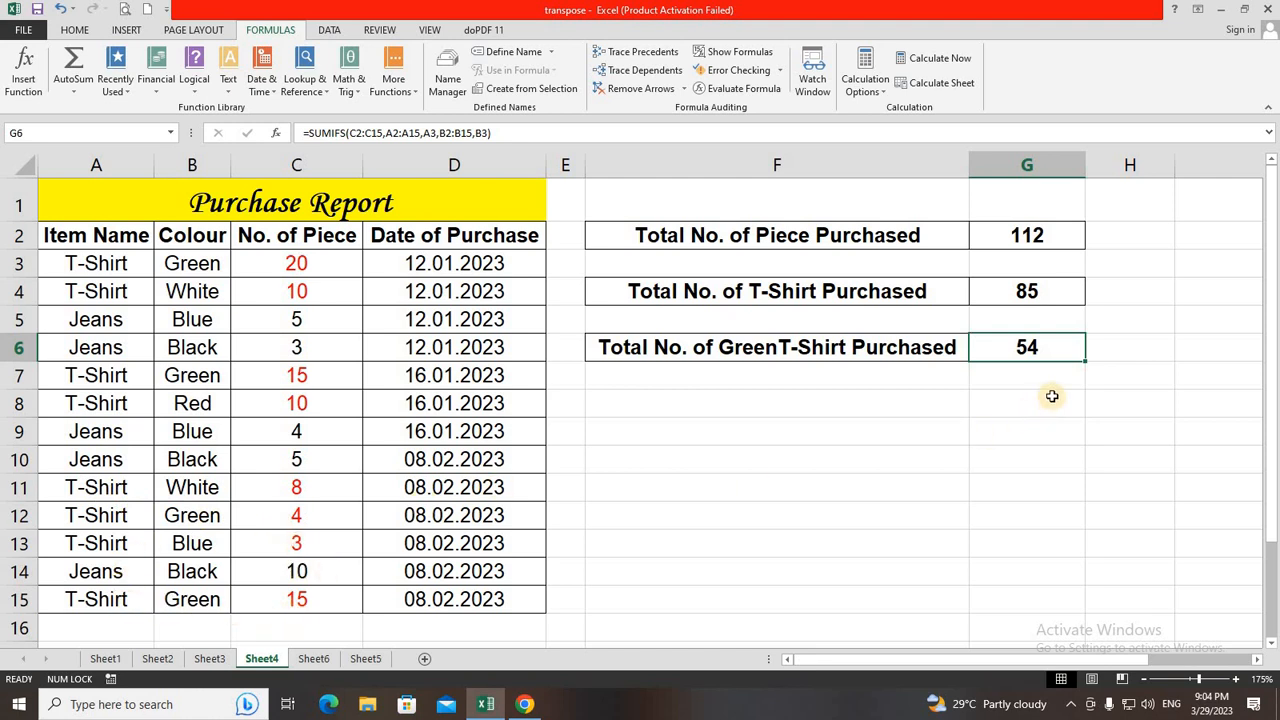
Step: Enter the label Red T-Shirt in F8, below the green T-Shirt total row
left_click(894, 429)
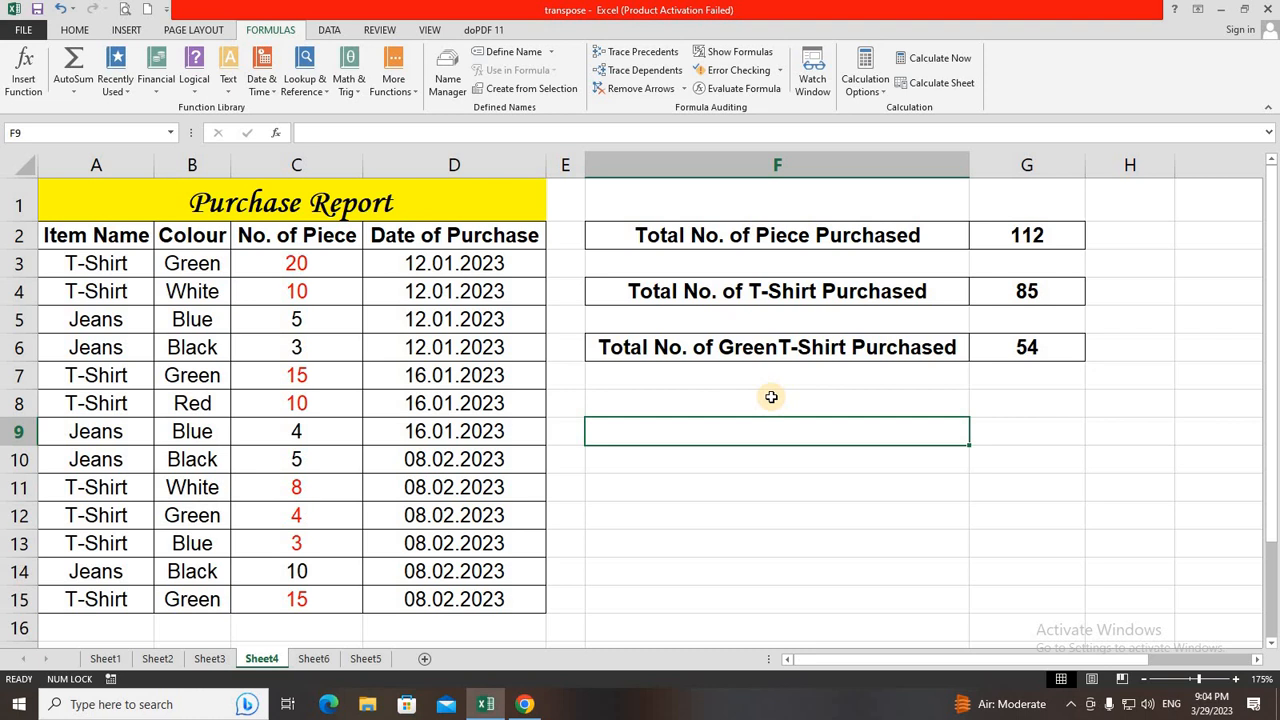
left_click(825, 402)
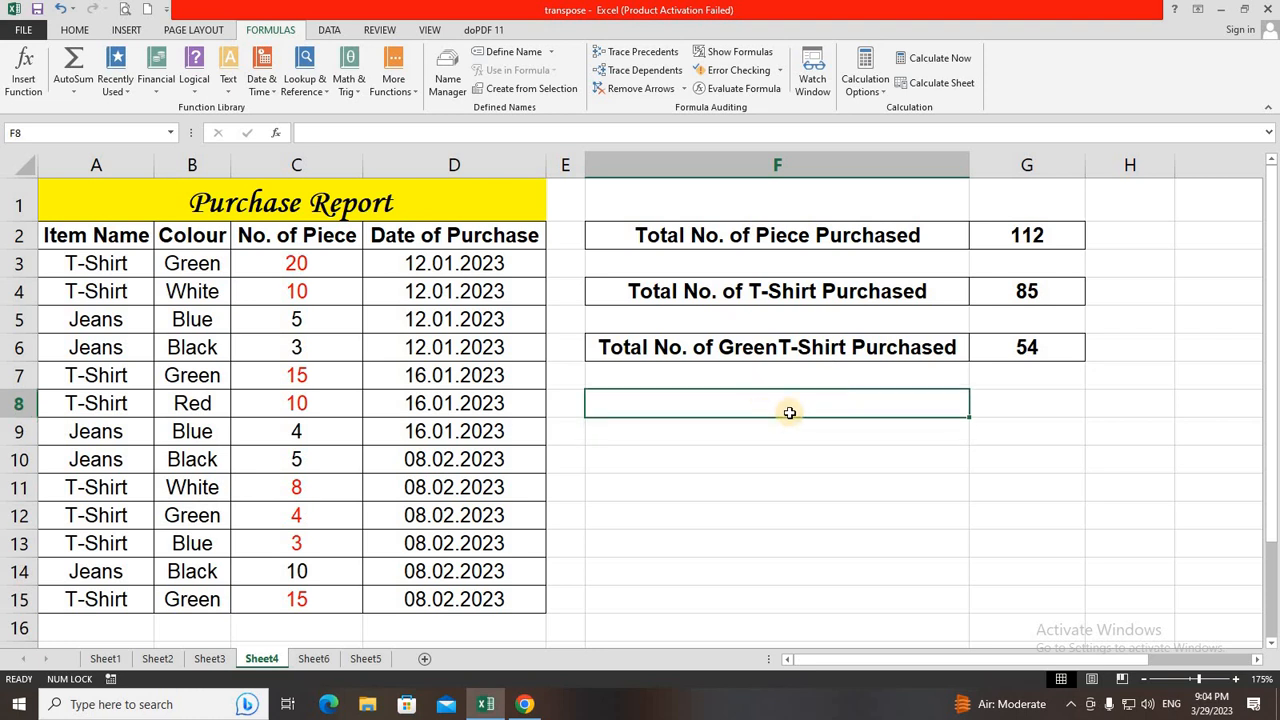
type("Red T-Shirt")
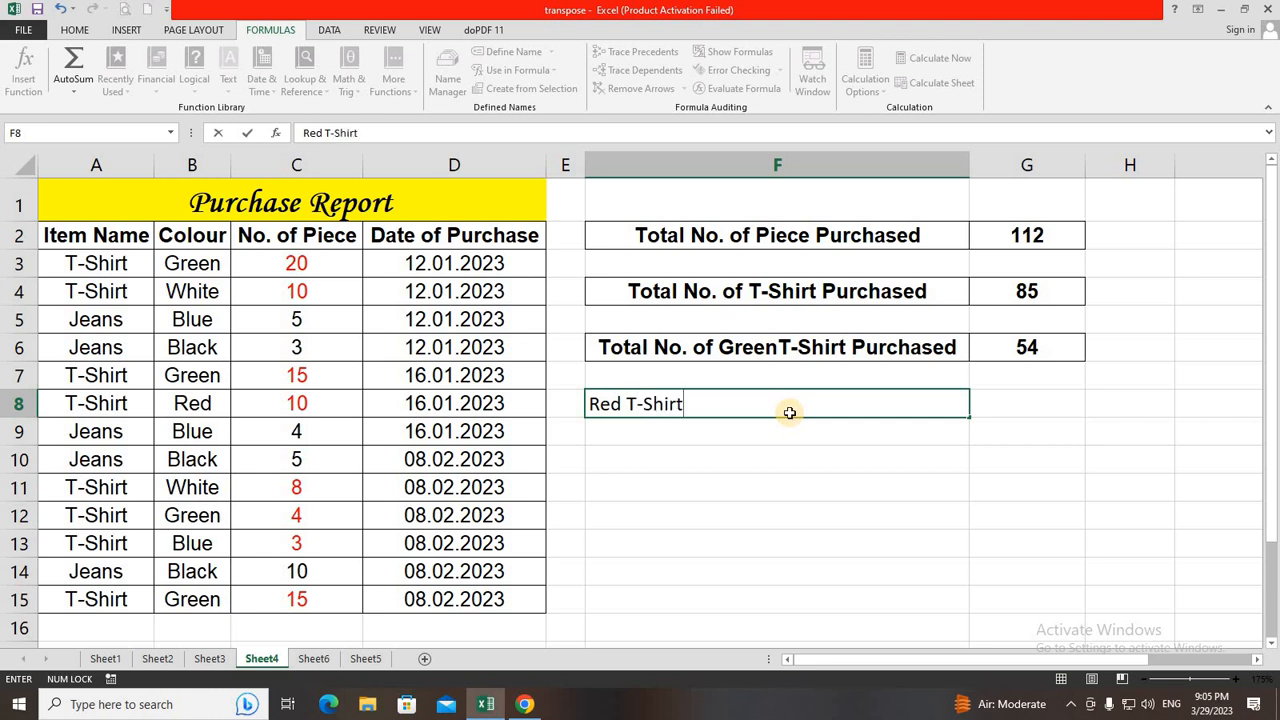
key("Tab")
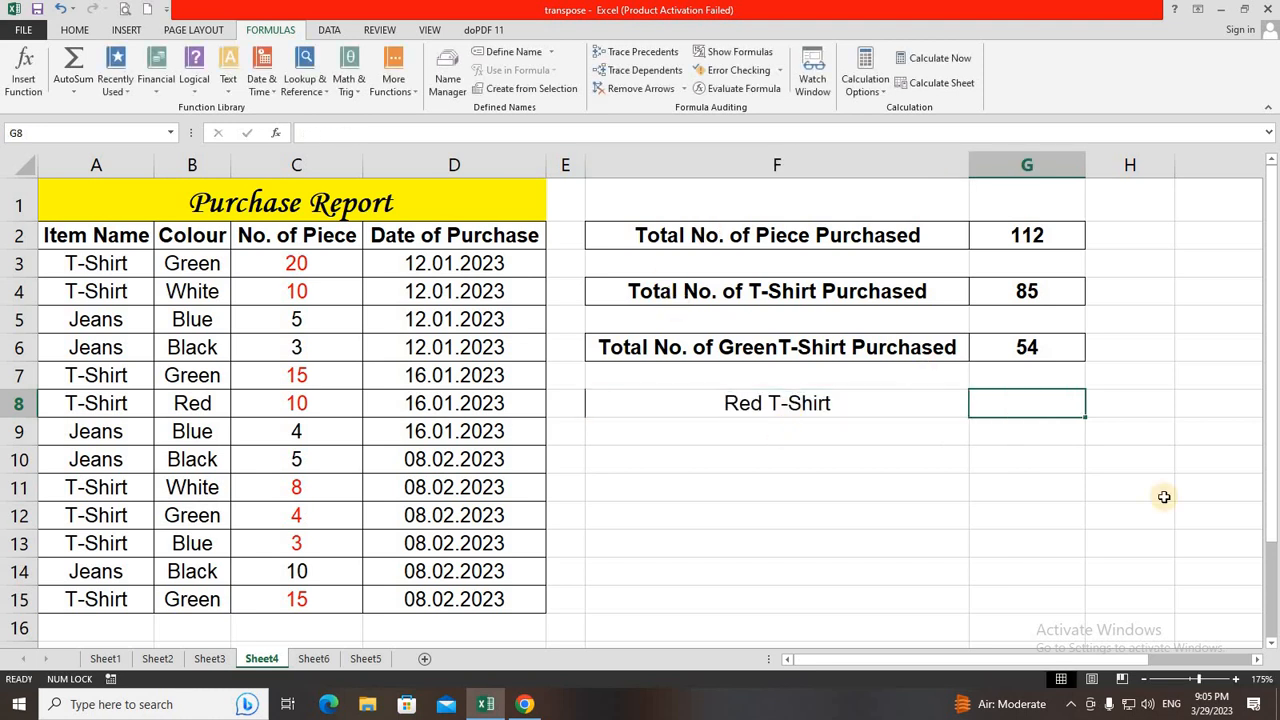
Step: Start a SUMIFS function in G8, beside the Red T-Shirt label, with C2:C15 as the sum range
left_click(349, 80)
left_click_drag(455, 207, 440, 510)
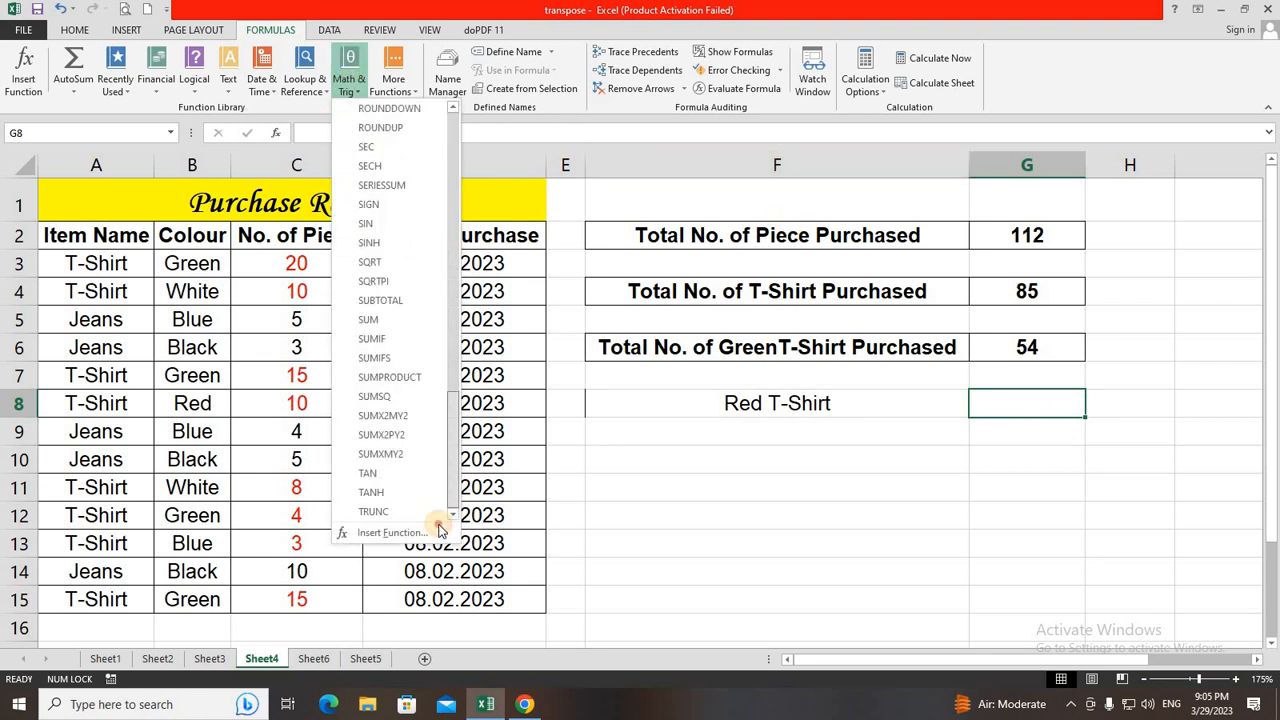
left_click(376, 358)
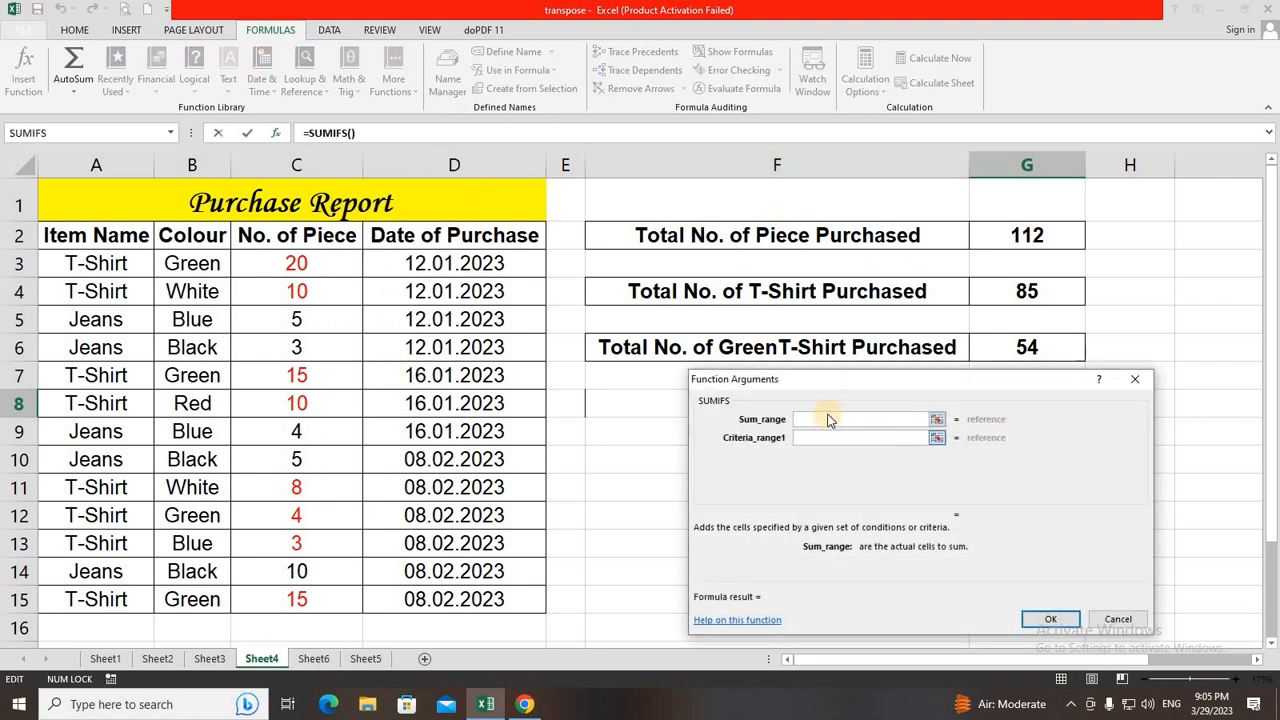
left_click_drag(314, 238, 296, 600)
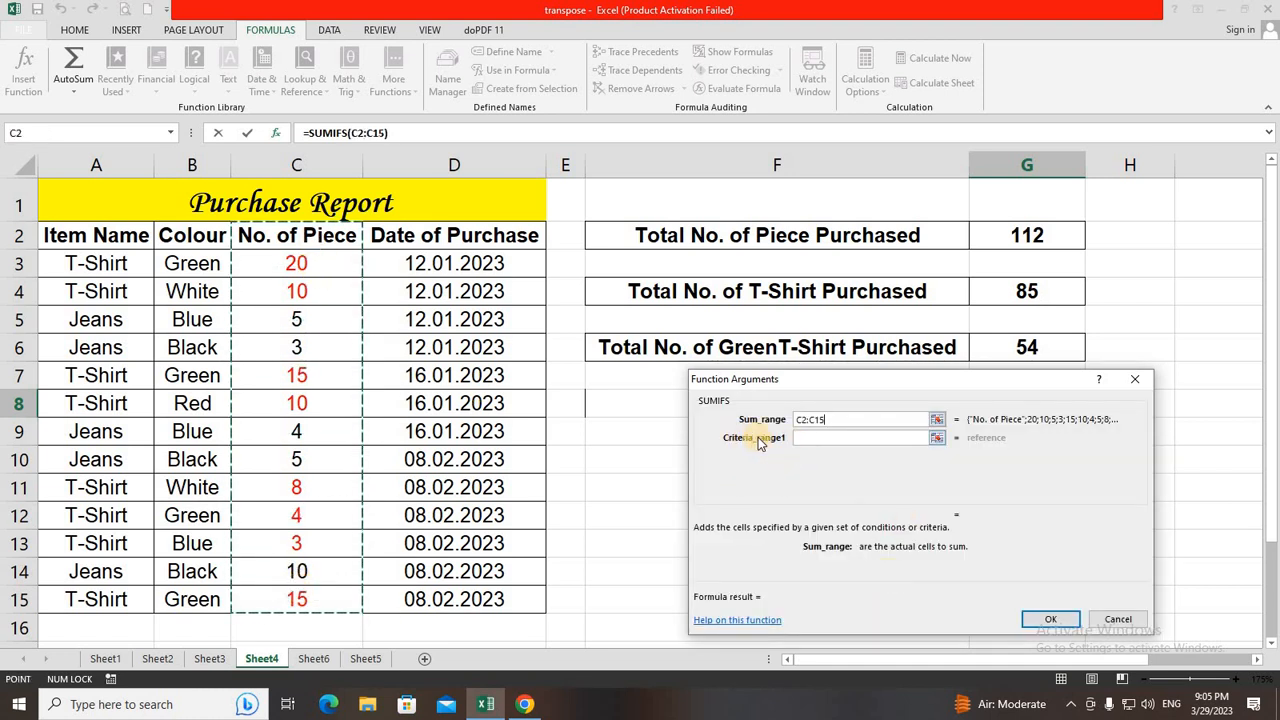
Step: Set the first condition of the Red T-Shirt SUMIFS to criteria range A2:A15 with A3 (T-Shirt) as the criterion
left_click(820, 438)
left_click_drag(104, 244, 100, 598)
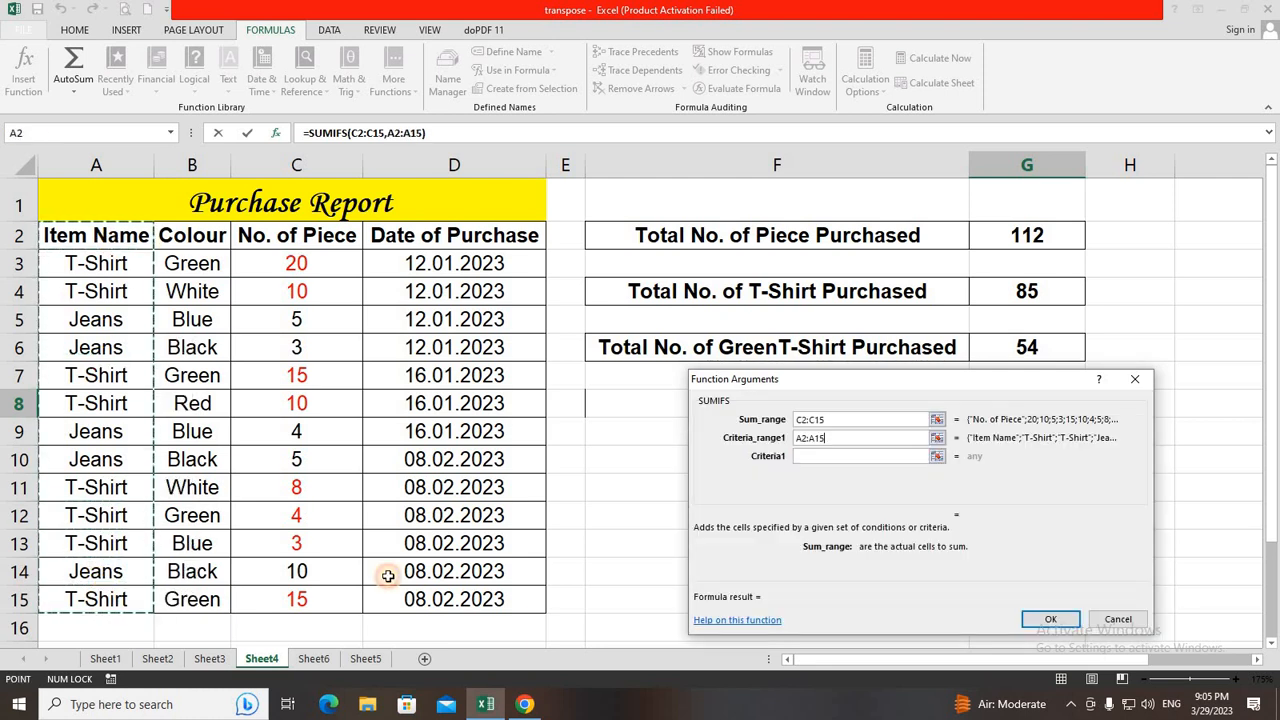
left_click(808, 456)
left_click(90, 266)
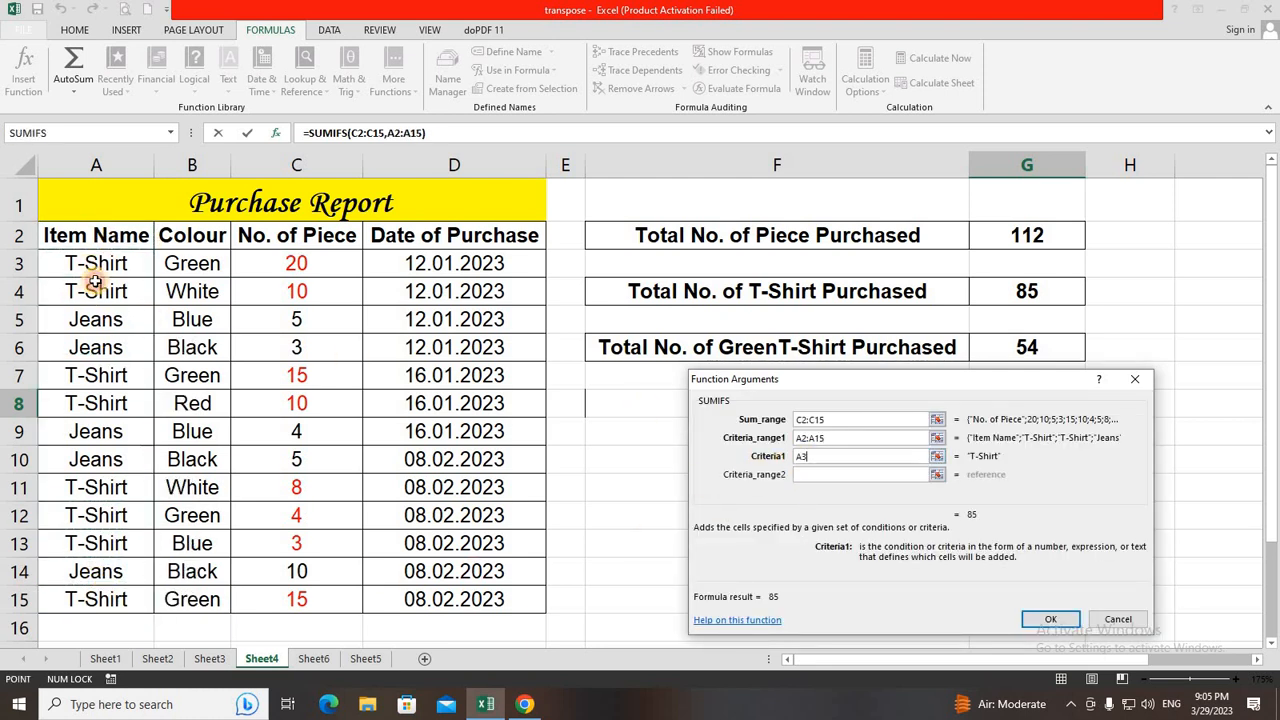
Step: Add criteria range B2:B15 with criterion B8 (Red) as the second condition in G8, and complete the formula
left_click(806, 474)
left_click_drag(192, 238, 186, 598)
left_click(806, 492)
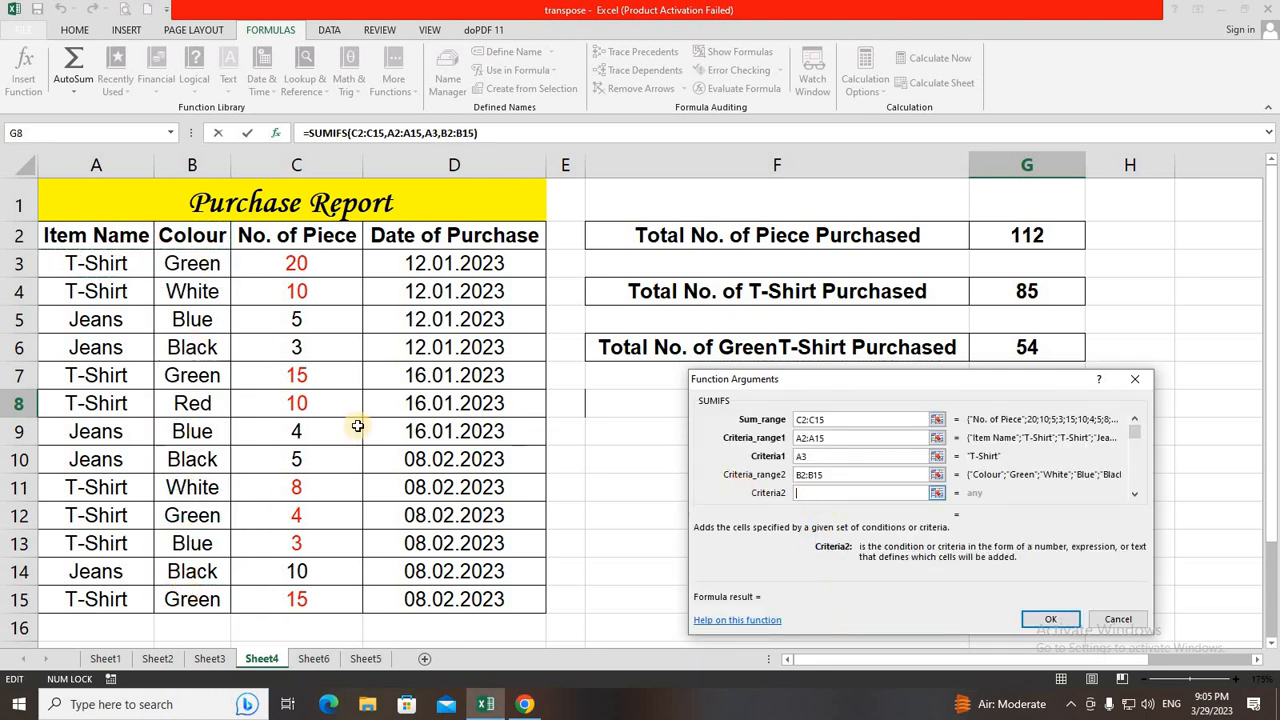
left_click(198, 405)
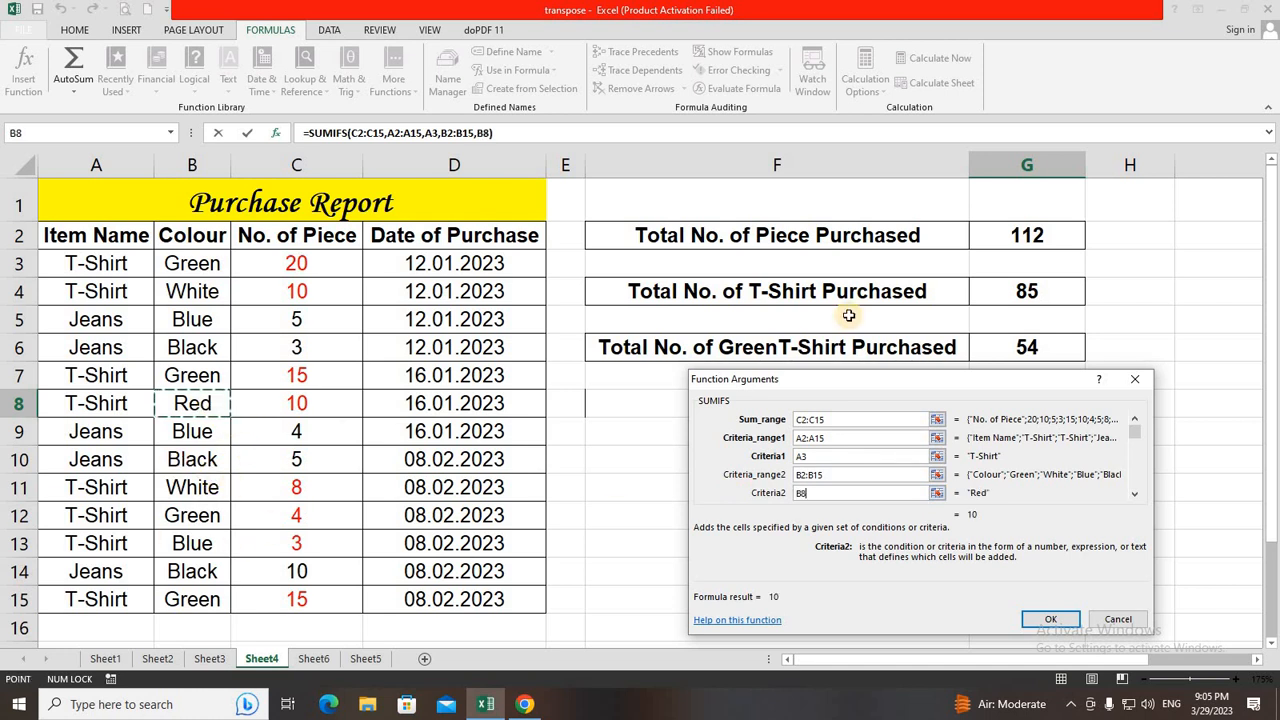
left_click(1053, 621)
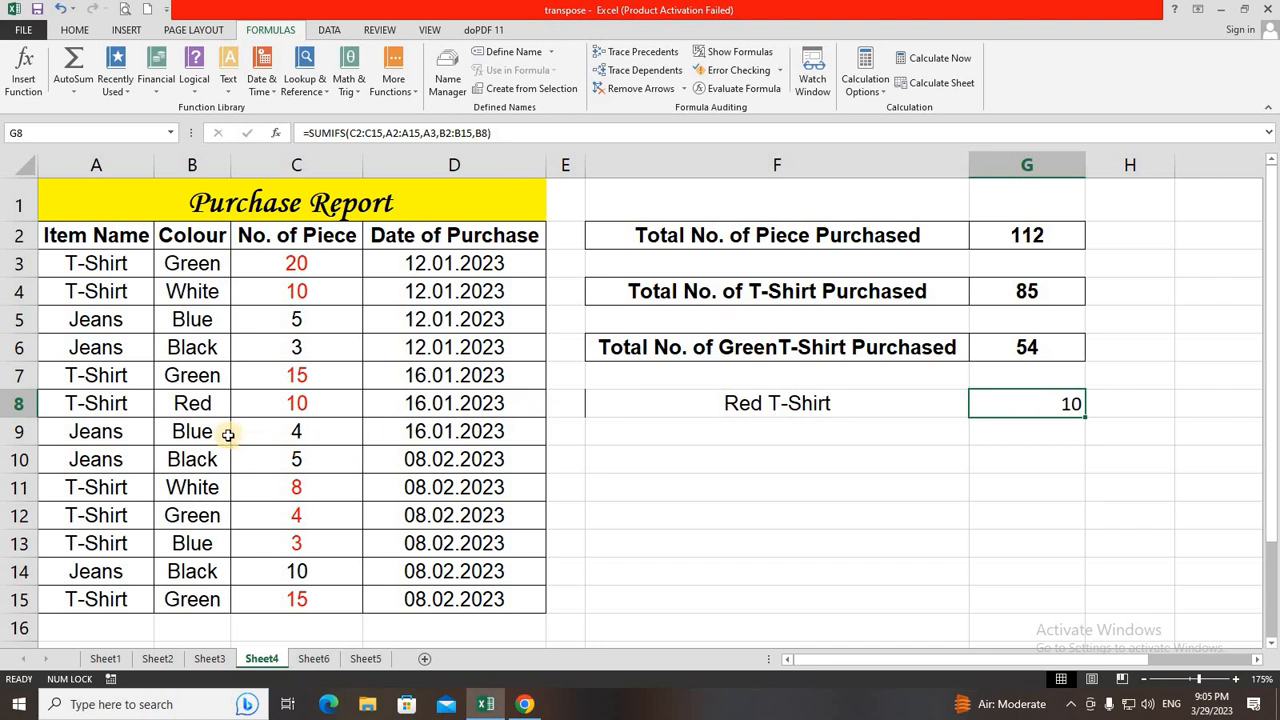
left_click(200, 402)
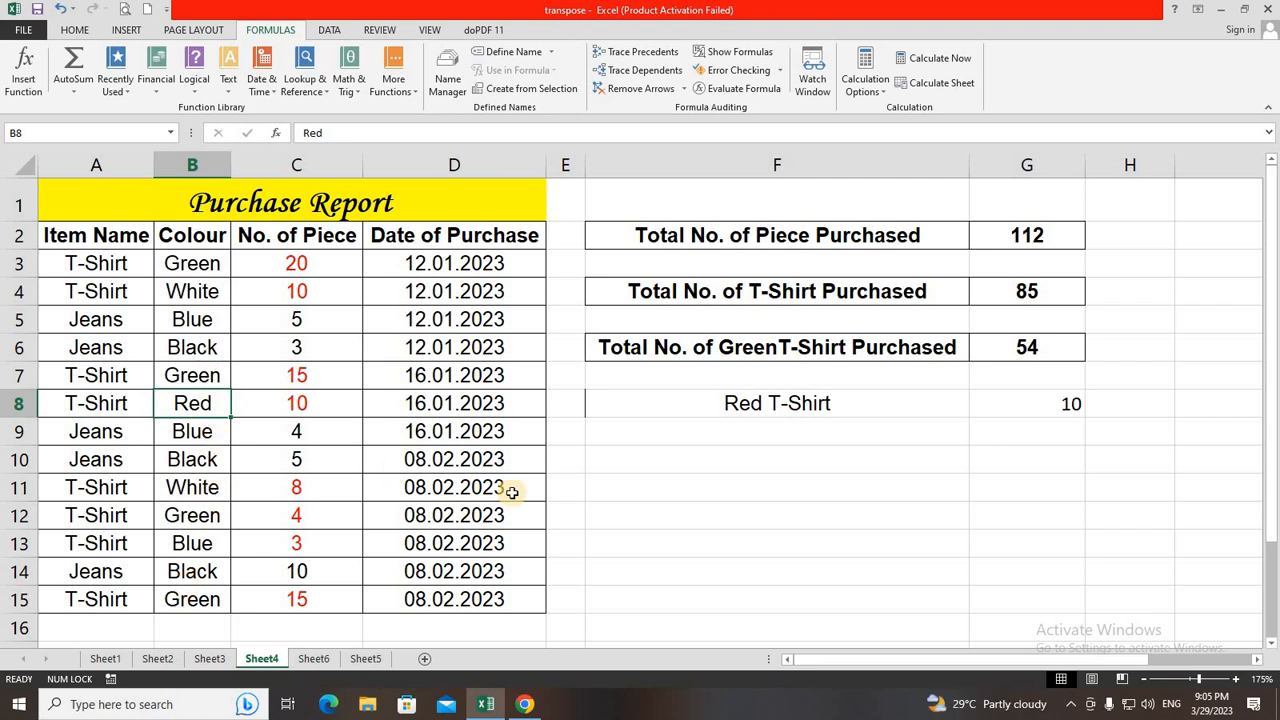
left_click(1051, 407)
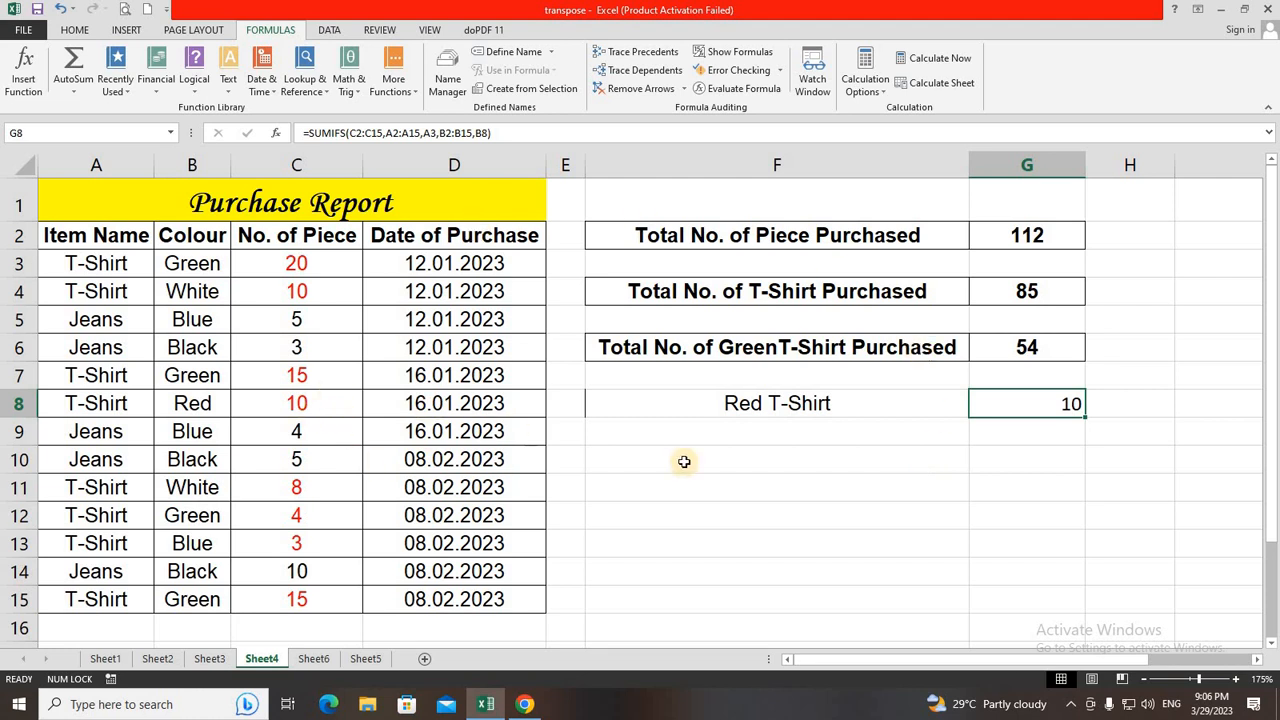
left_click(658, 493)
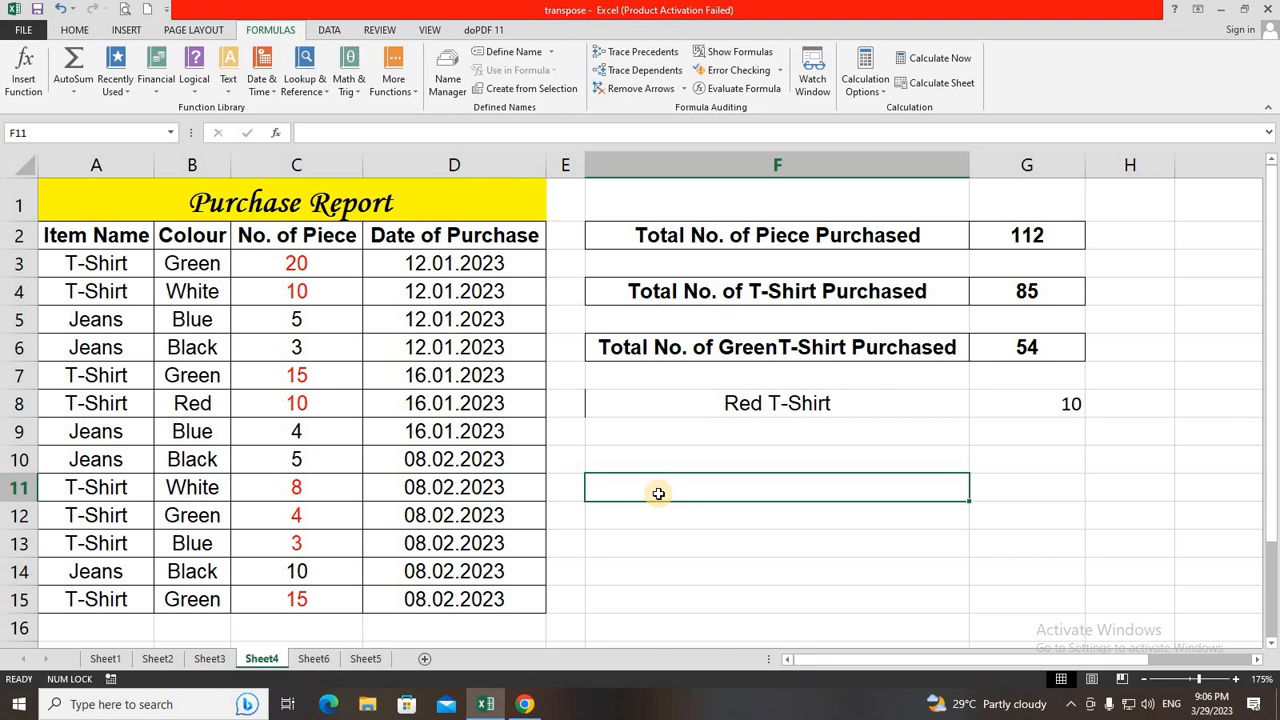
left_click(830, 459)
left_click(793, 507)
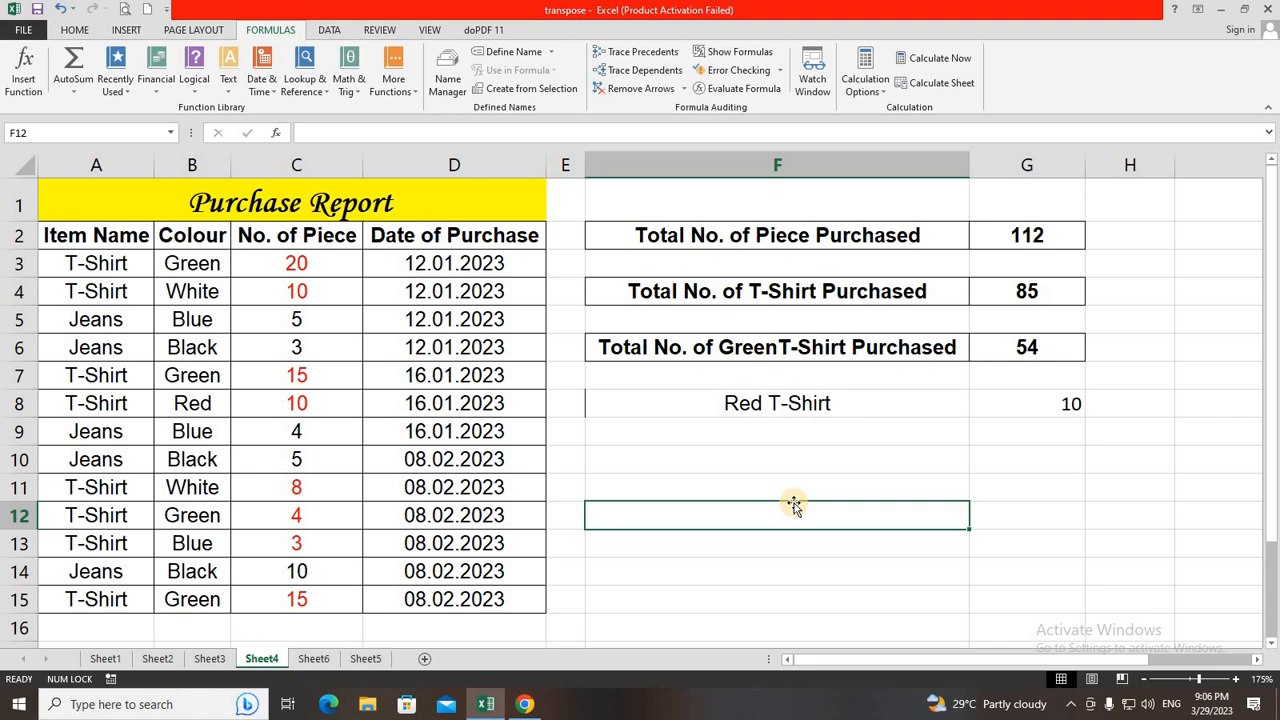
left_click(791, 450)
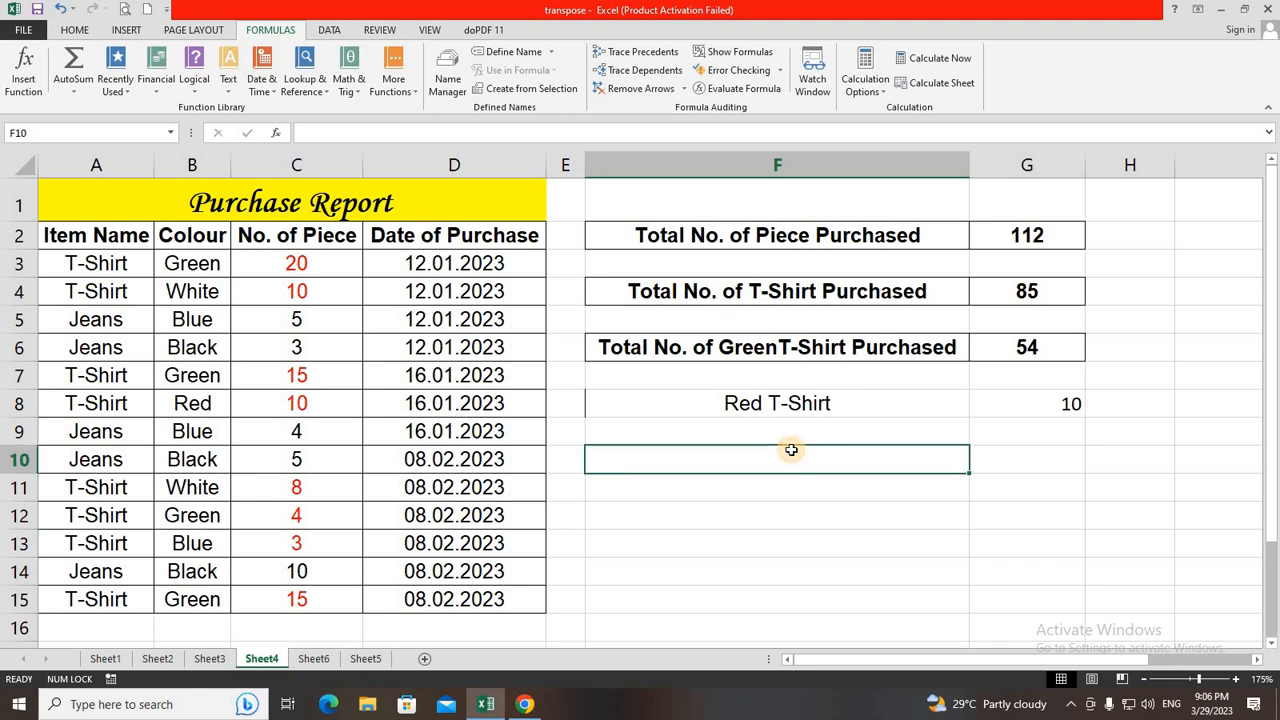